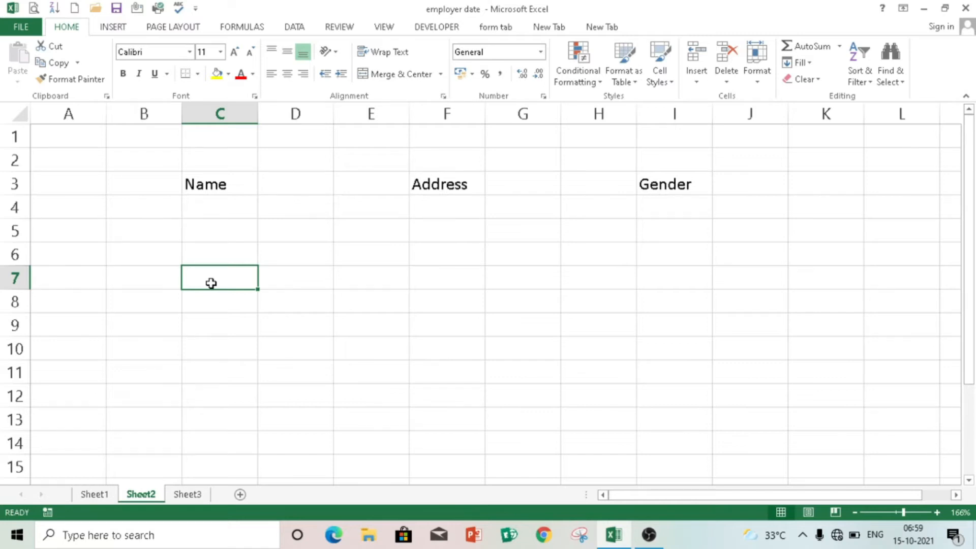
- Enter the label Phone No in cell D7
click(296, 279)
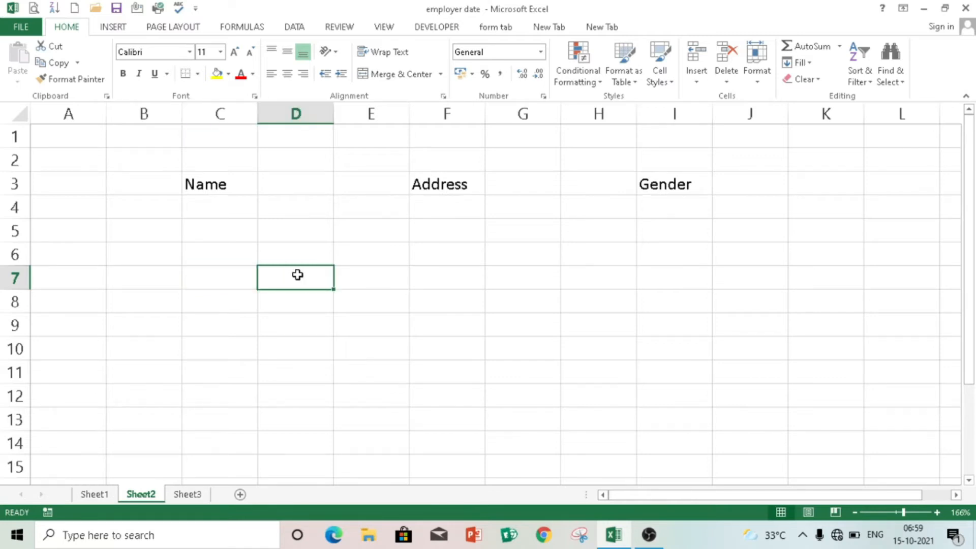
text(Phone No)
key(Right)
key(Right)
key(Right)
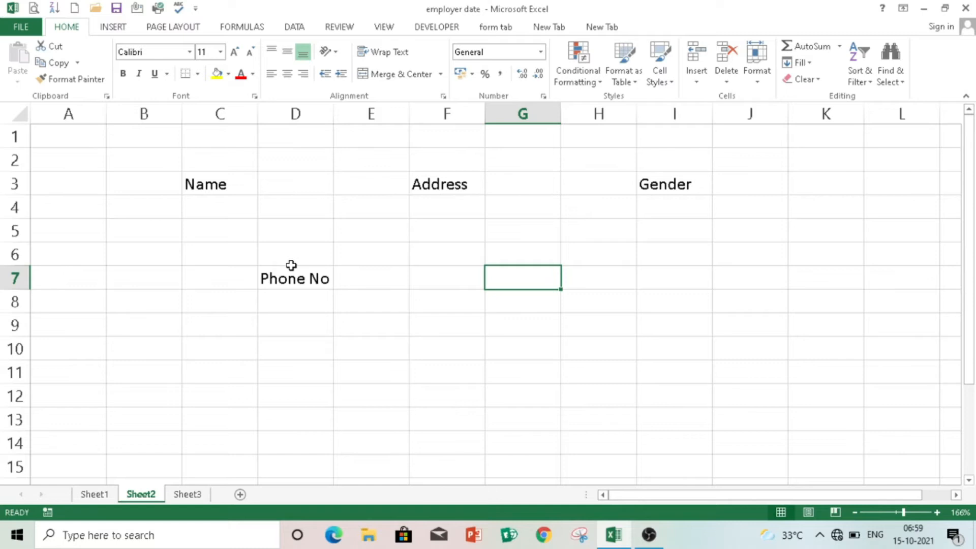
- Merge and centre G7:H7 and label it Father's Name
text(Father's)
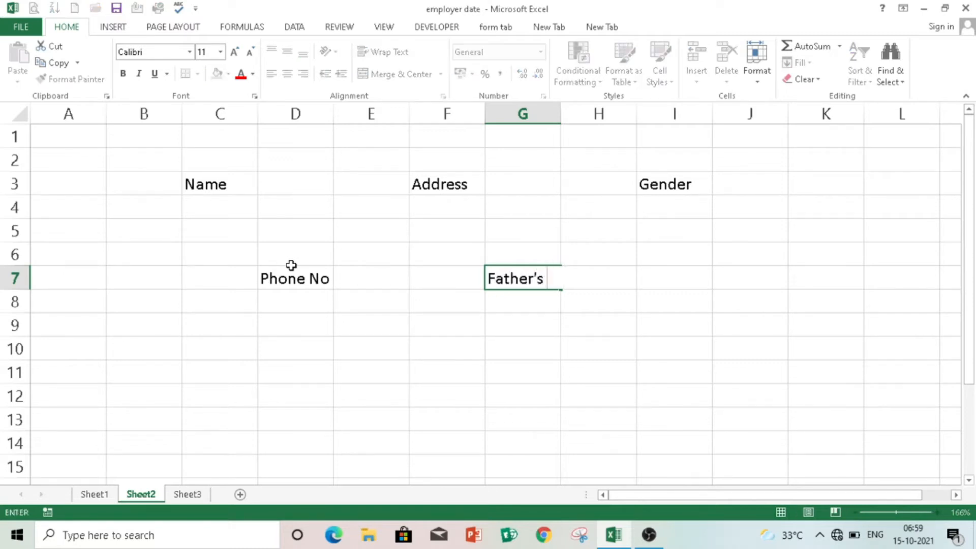
click(570, 315)
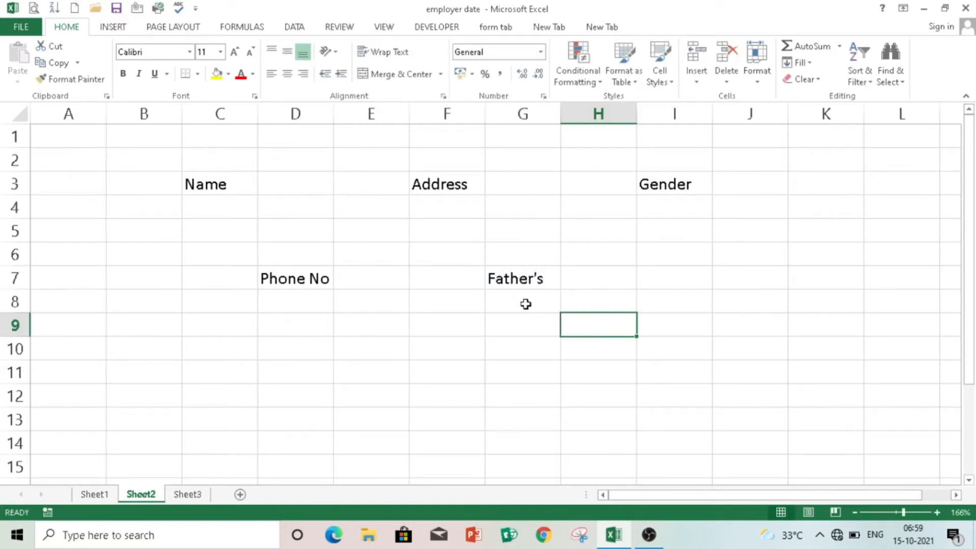
drag(523, 275, 600, 277)
click(418, 76)
text(Father's Name)
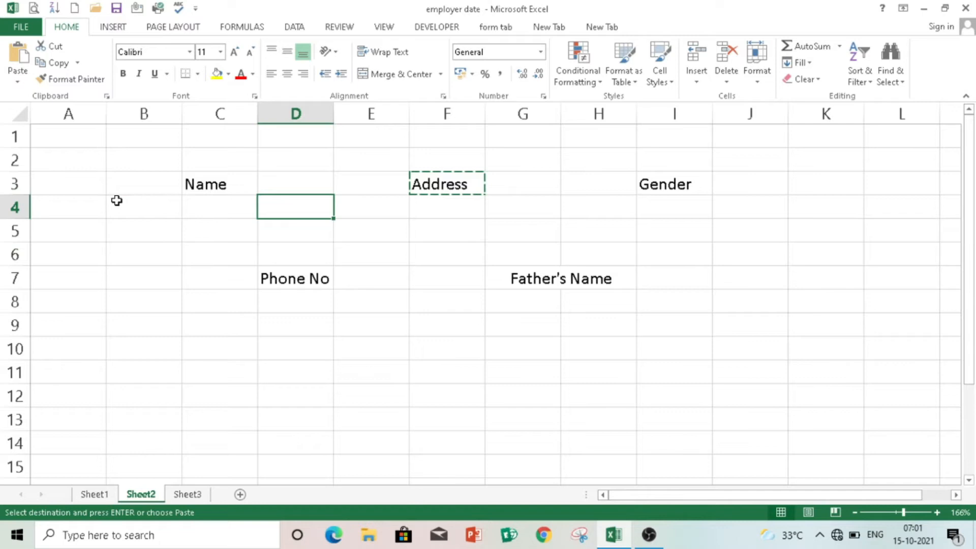
- Merge B4:D4, E4:G4 and I4:K4 into the Name, Address and Gender entry boxes
drag(118, 202, 292, 202)
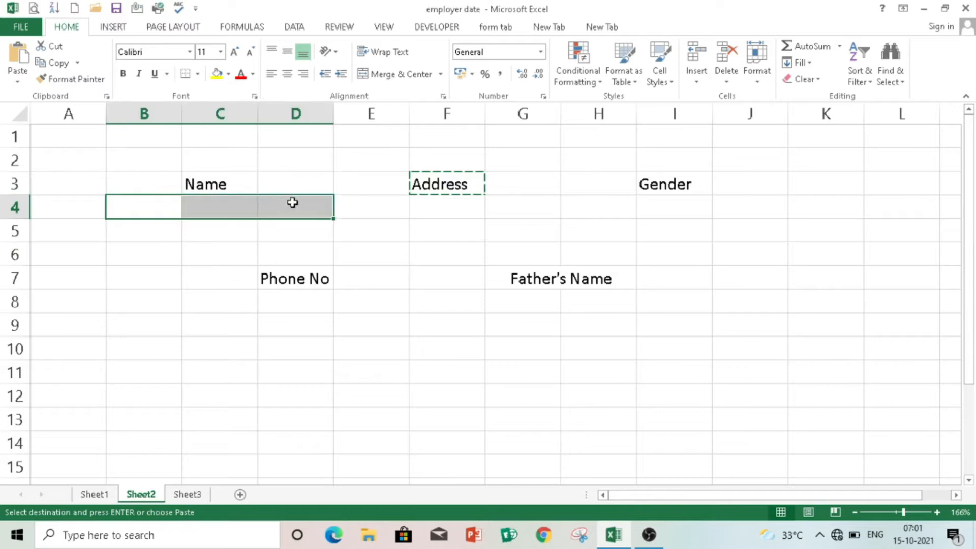
ctrl+click(375, 202)
drag(375, 202, 539, 209)
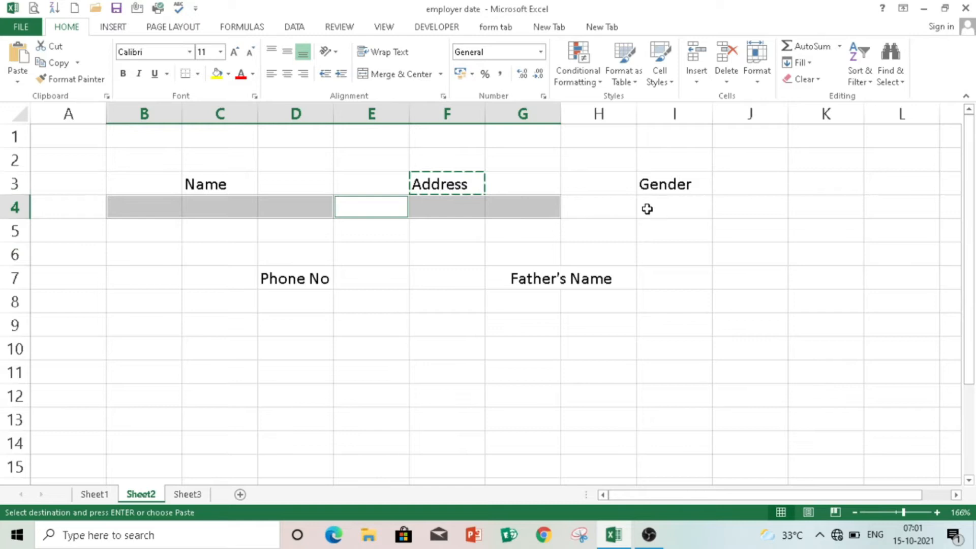
ctrl+click(679, 203)
drag(680, 203, 809, 214)
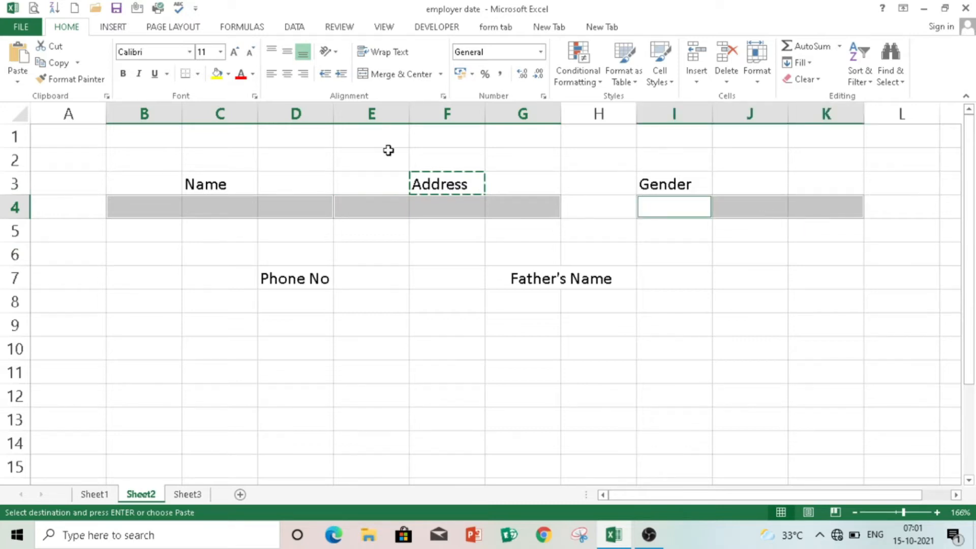
click(401, 73)
click(423, 310)
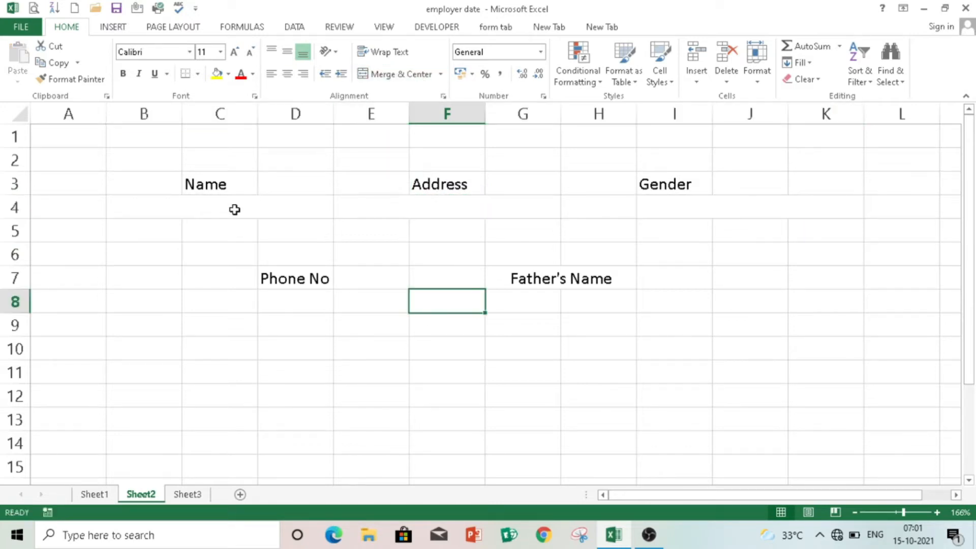
- Merge C8:D8 and G8:I8 into the Phone No and Father's Name entry boxes
drag(192, 297, 266, 309)
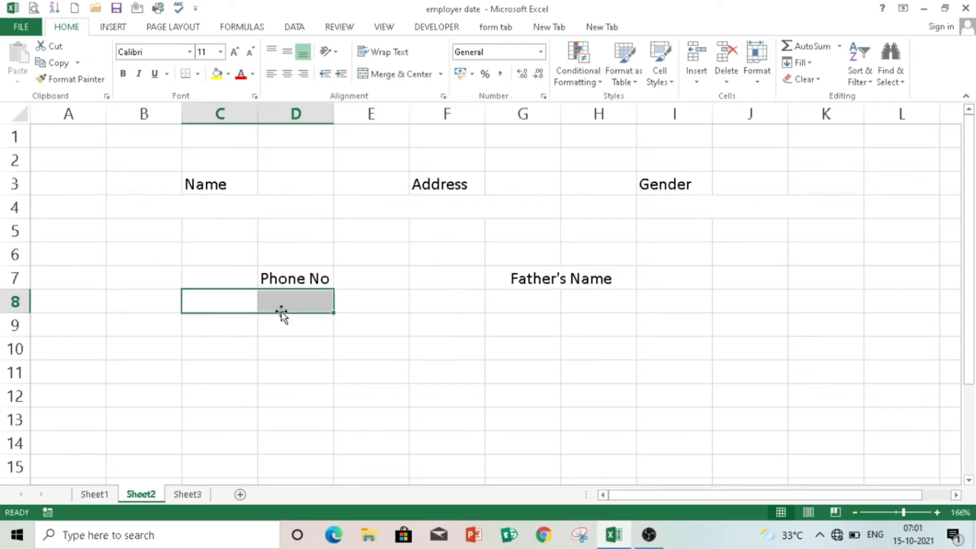
click(396, 74)
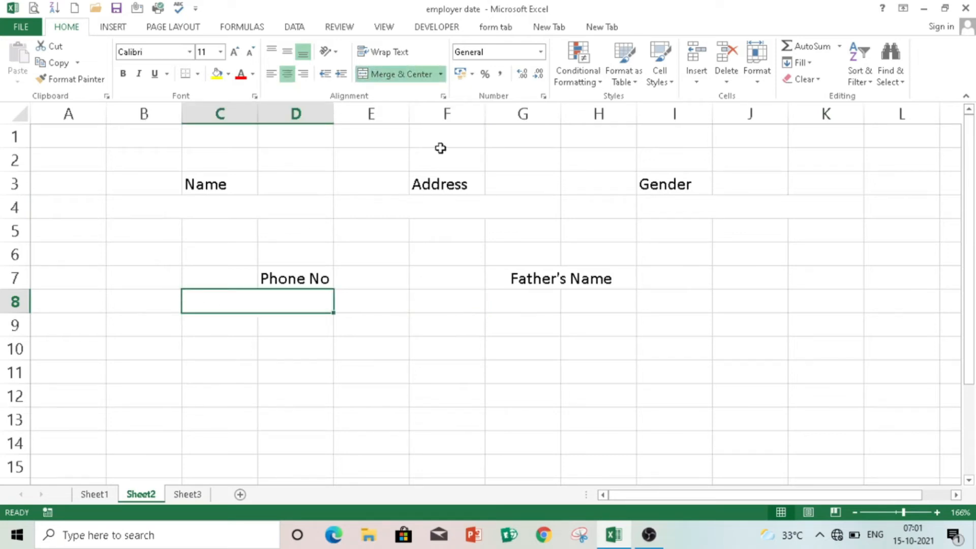
drag(519, 298, 688, 302)
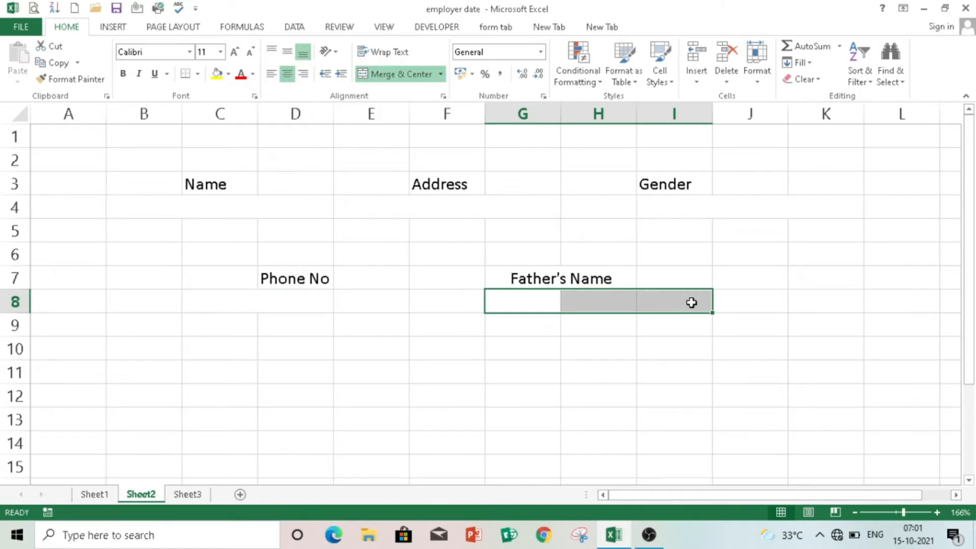
click(398, 74)
click(660, 274)
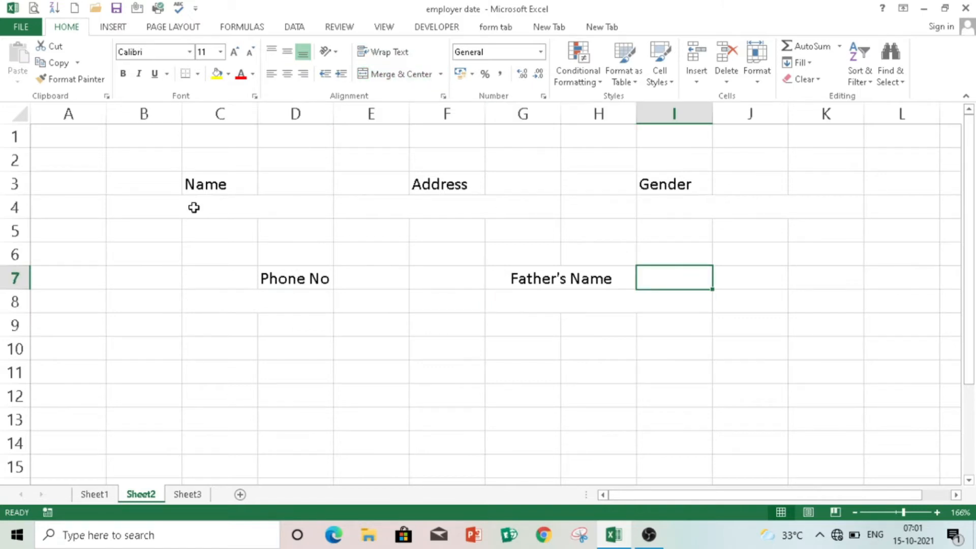
- Select all five merged entry boxes together
click(208, 208)
ctrl+click(416, 206)
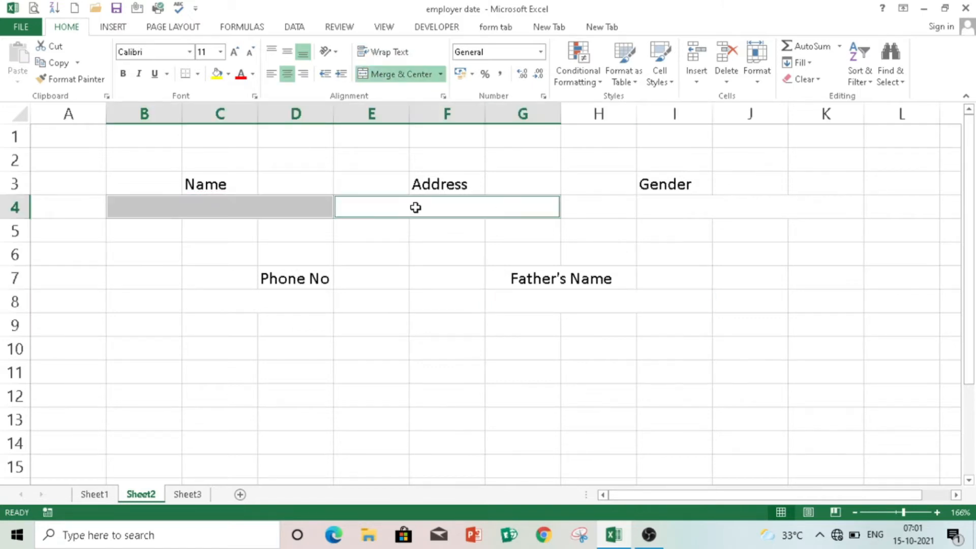
ctrl+click(638, 210)
ctrl+click(581, 312)
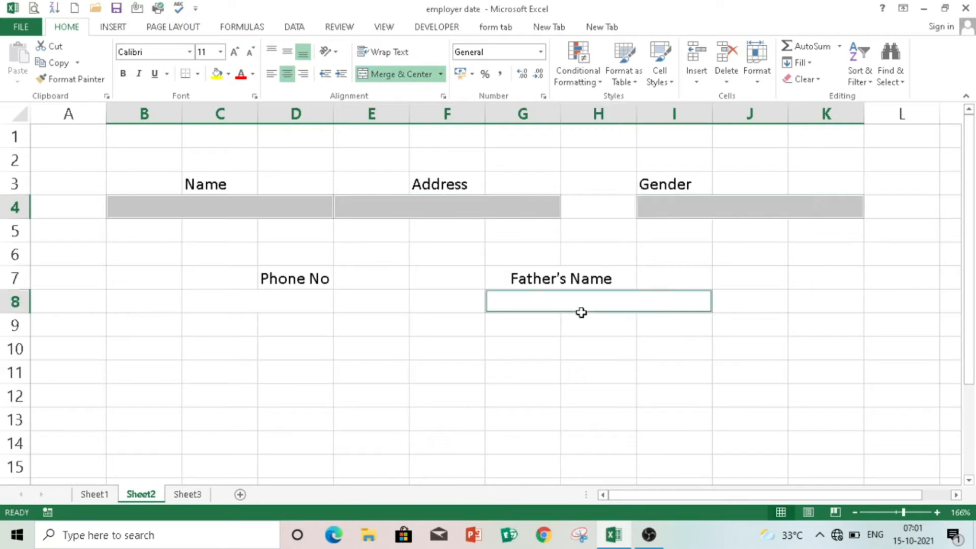
ctrl+click(301, 293)
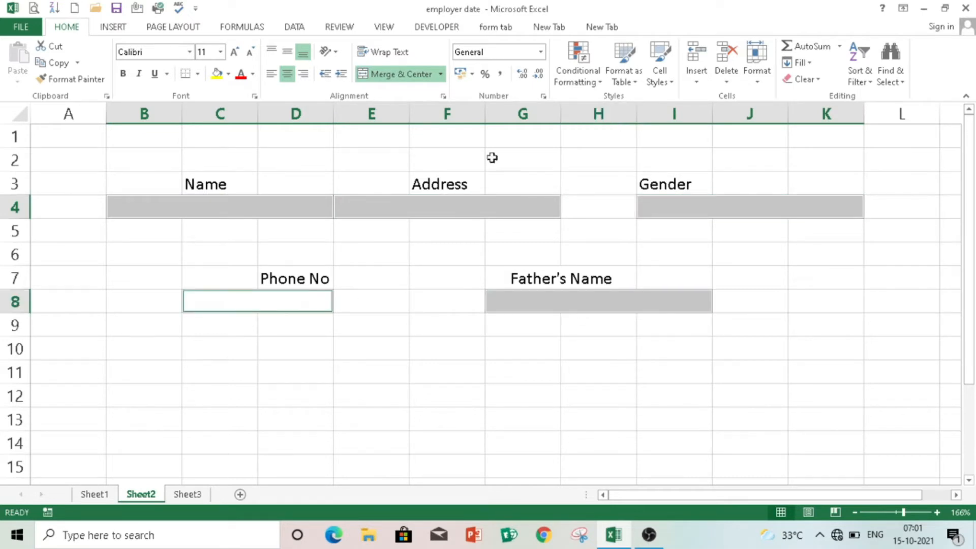
click(590, 81)
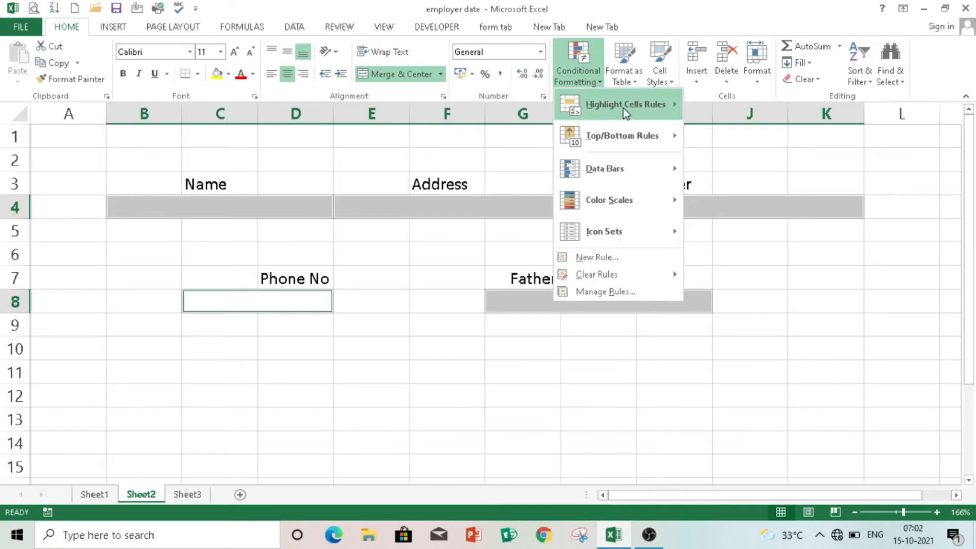
- Start a new conditional formatting rule that formats only Blanks cells
key(n)
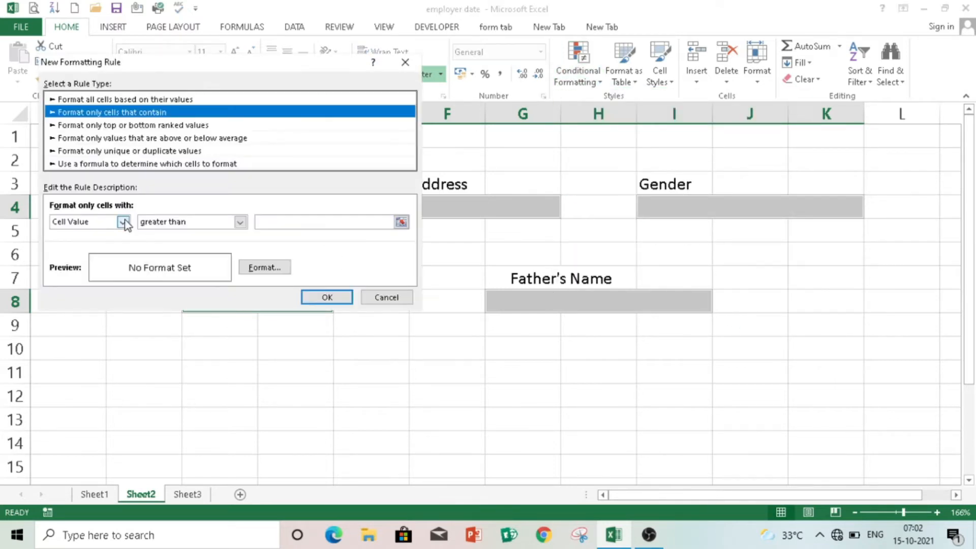
click(123, 222)
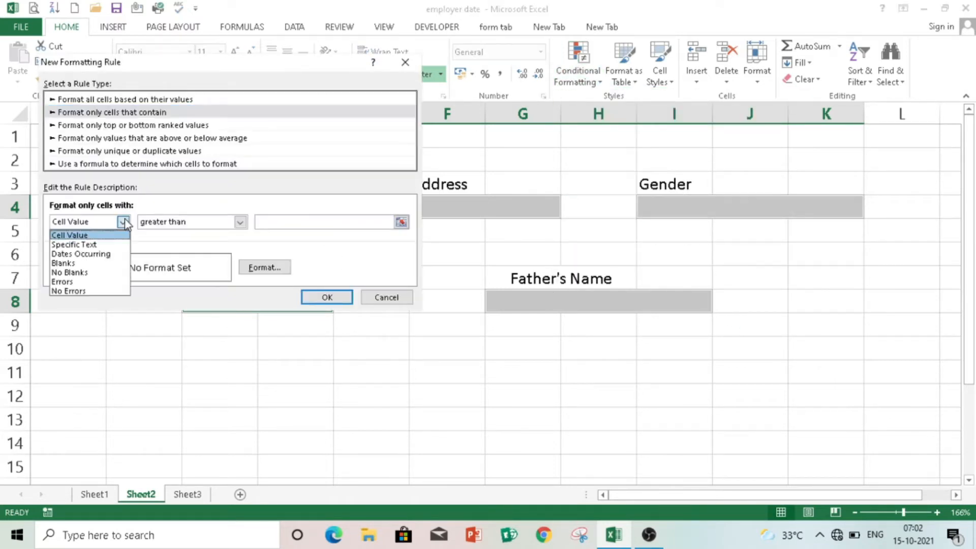
click(82, 263)
click(279, 275)
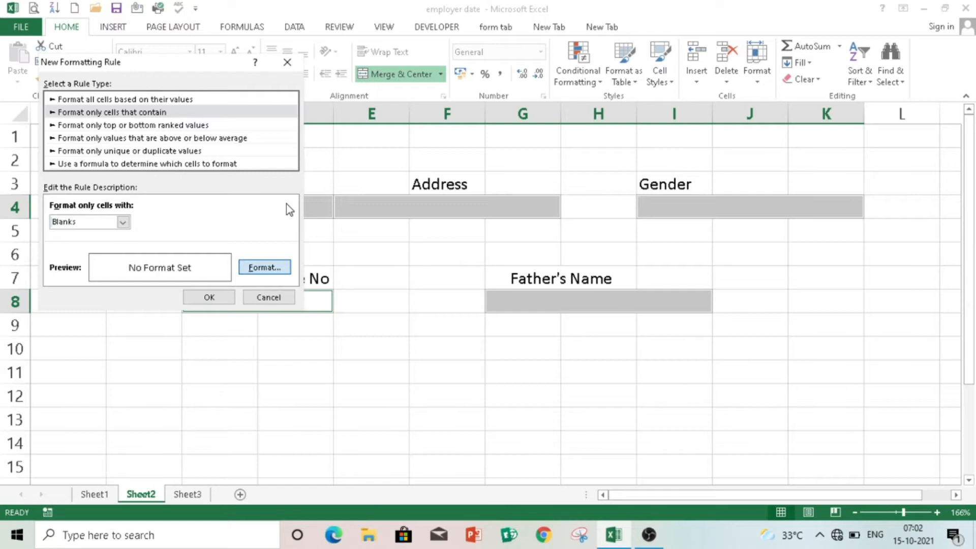
- Give the blank-cell rule a gradient fill with black as Color 2 and apply it
click(262, 267)
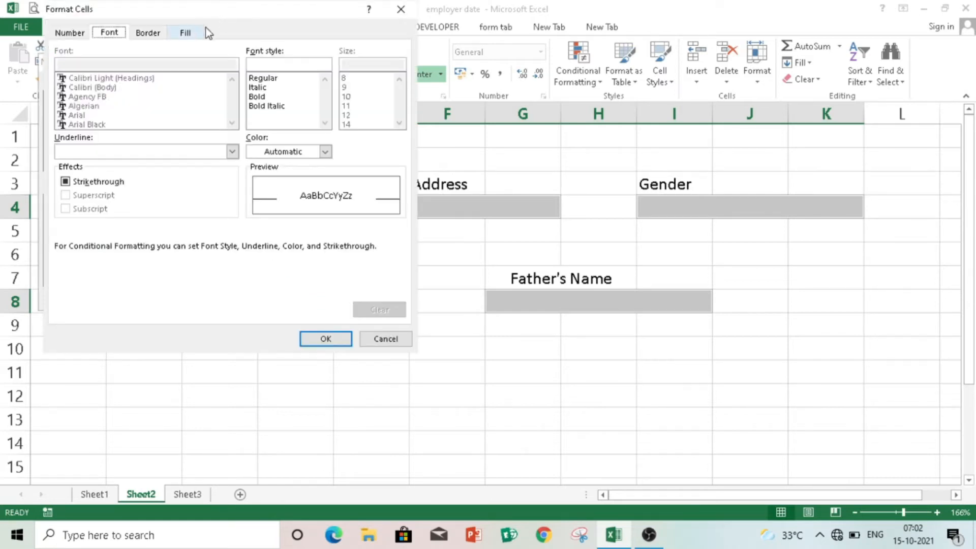
click(188, 34)
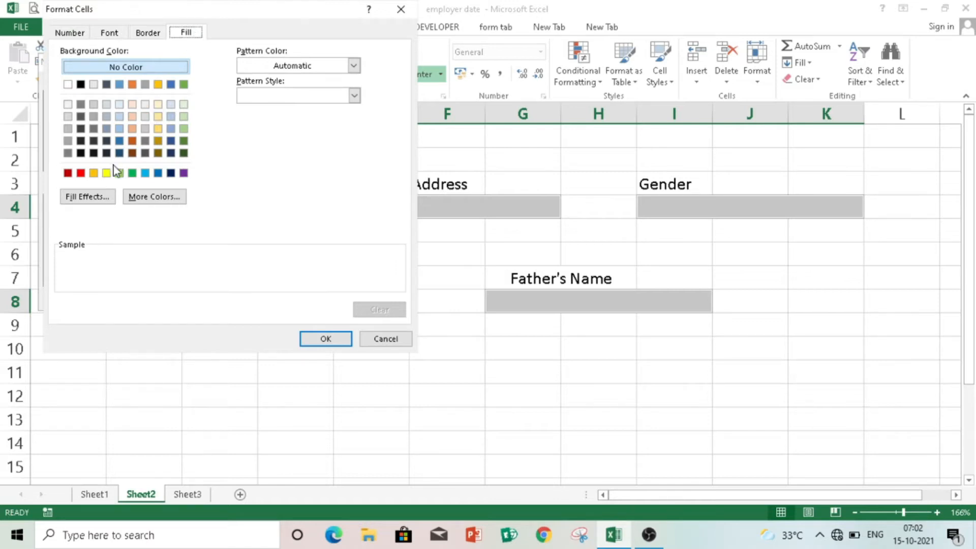
click(96, 202)
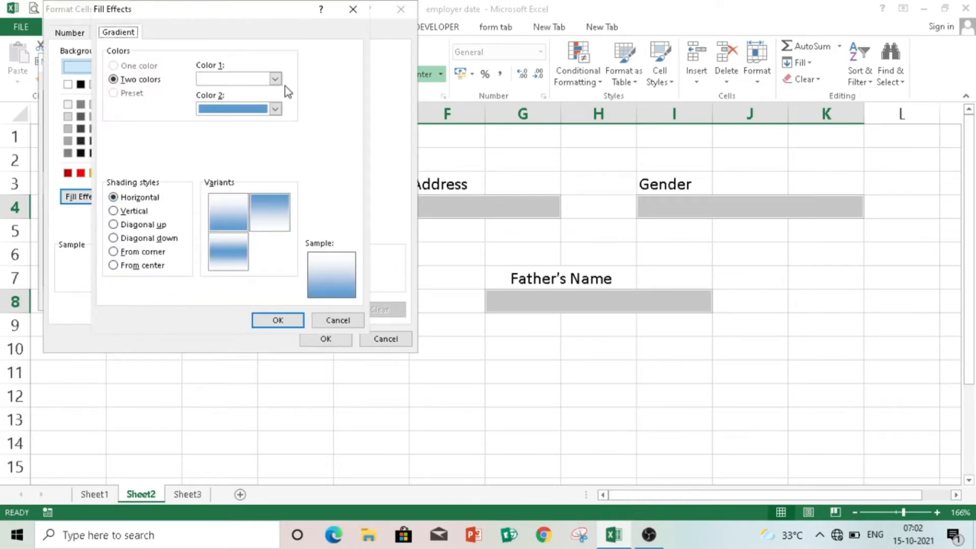
click(276, 108)
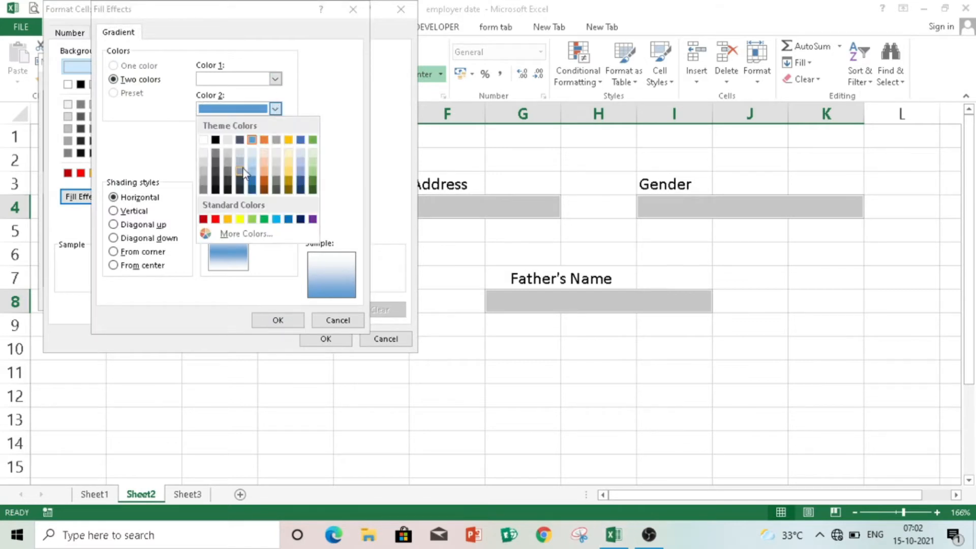
click(215, 189)
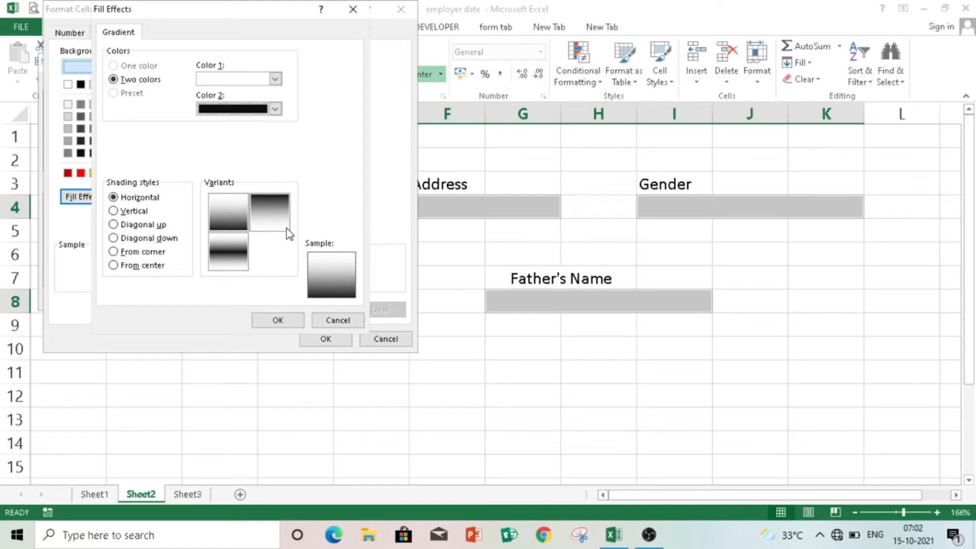
click(237, 208)
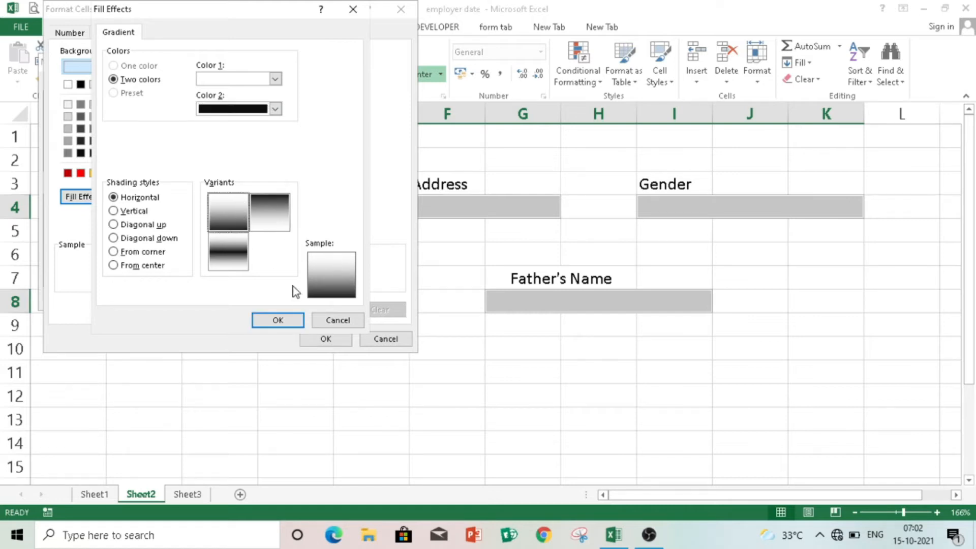
click(297, 323)
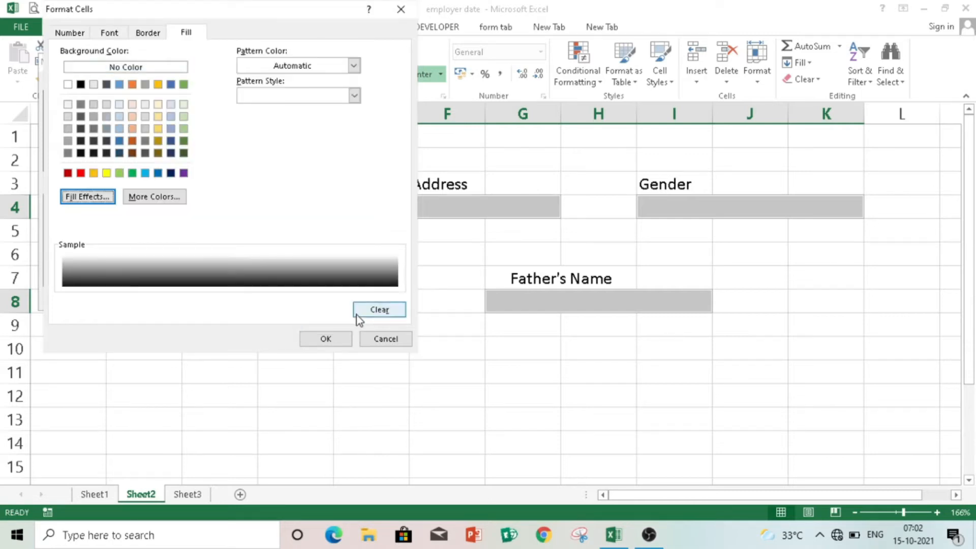
click(325, 339)
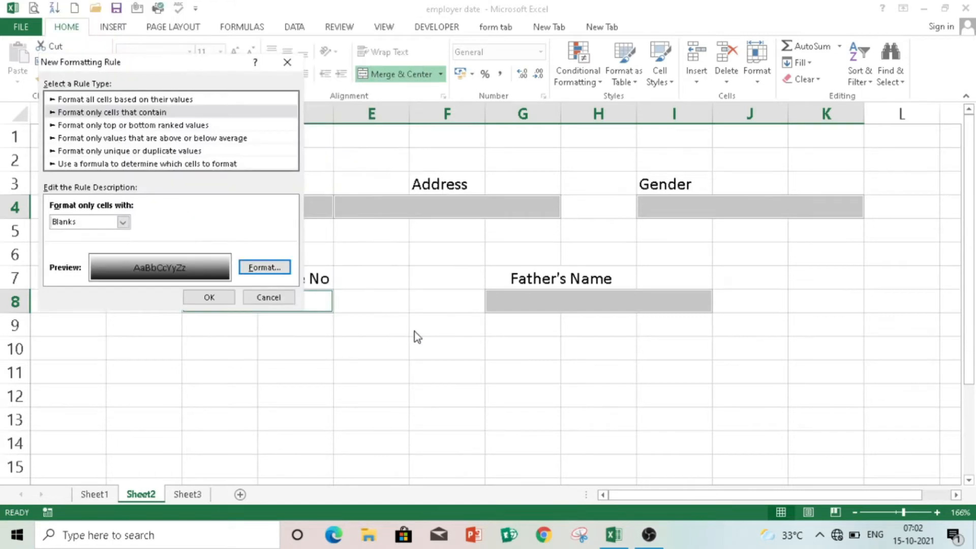
click(218, 298)
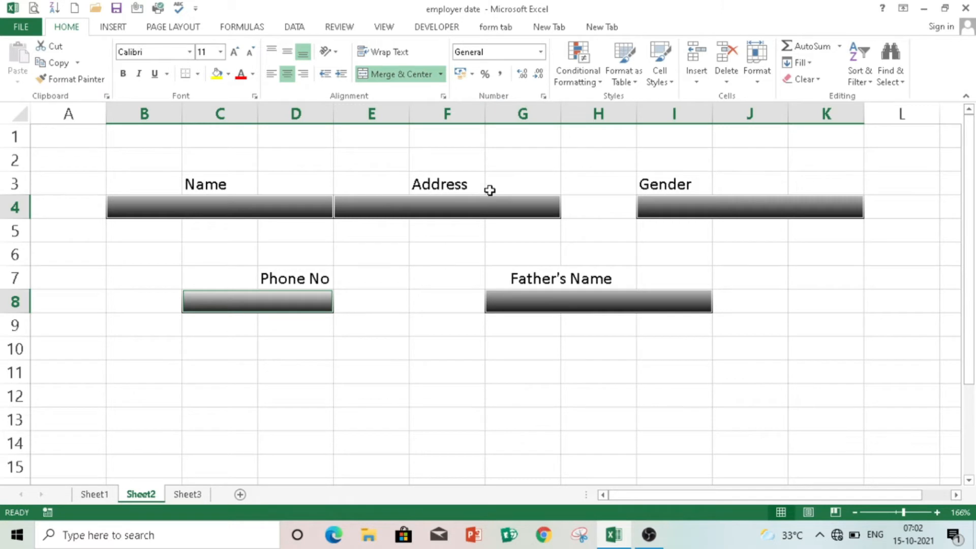
- Clear the selection and reselect the Name and Address boxes
click(439, 231)
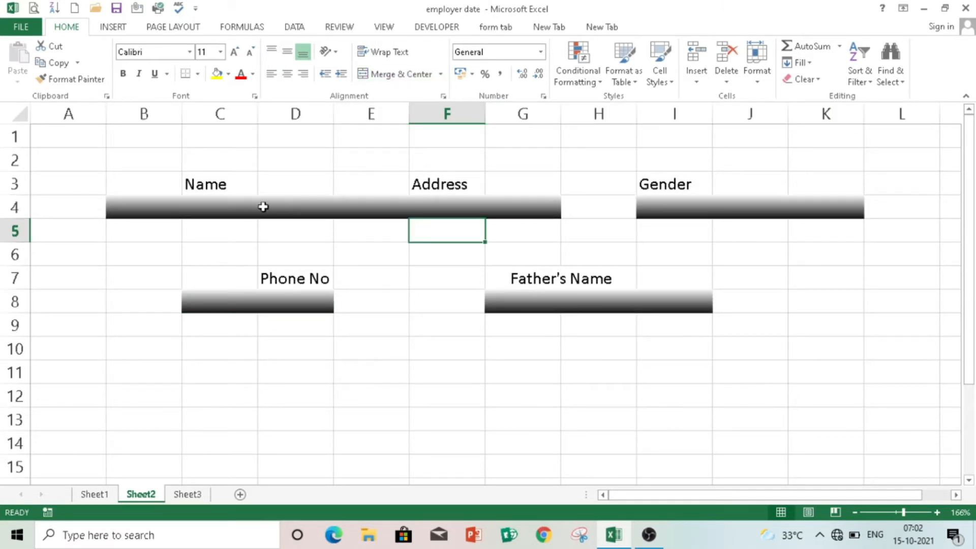
click(331, 209)
click(351, 211)
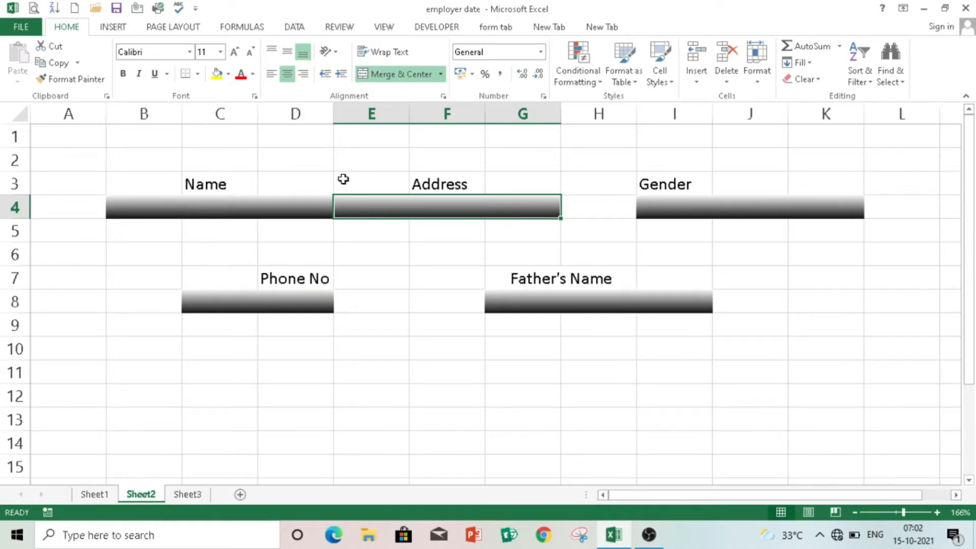
click(382, 233)
click(370, 199)
click(268, 203)
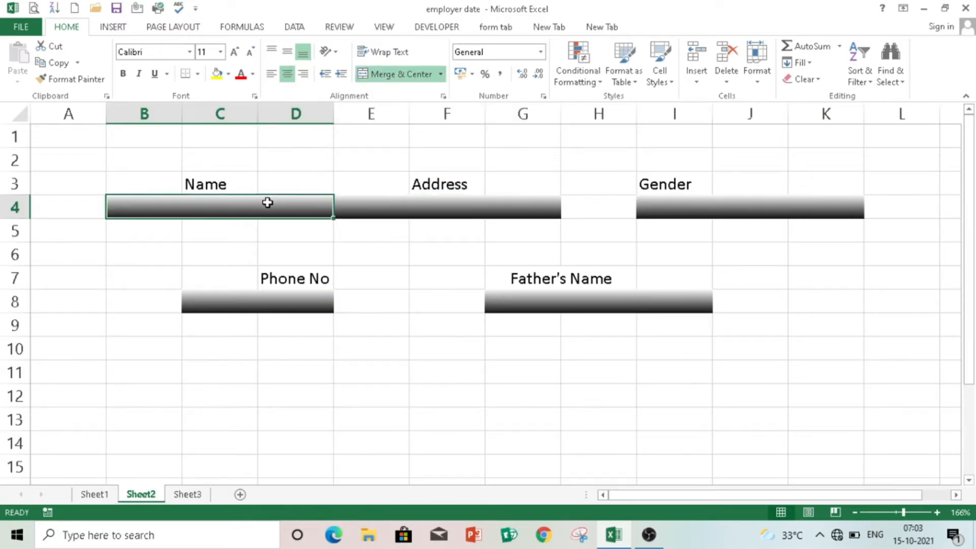
click(375, 212)
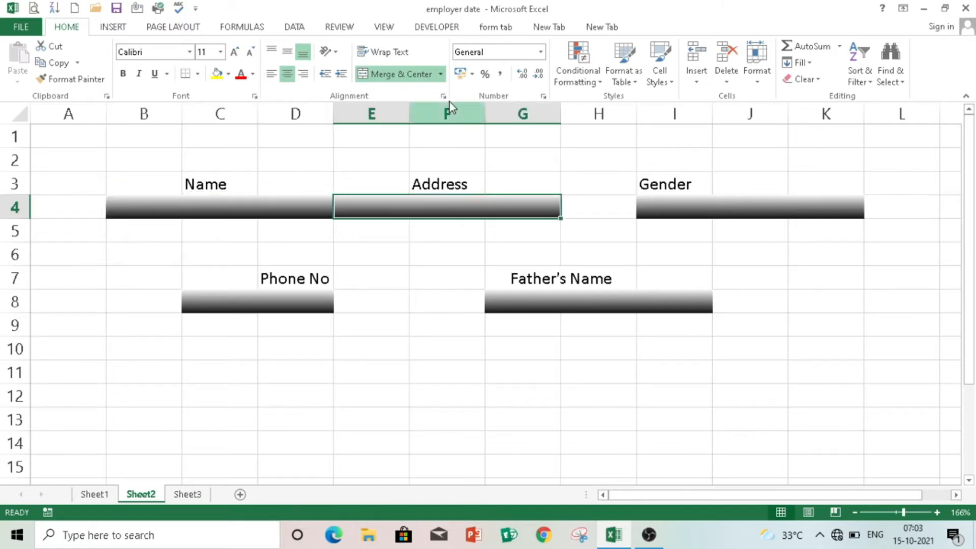
shift+click(303, 201)
- Select the Name, Address, Gender, Father's Name and Phone No boxes together
click(393, 256)
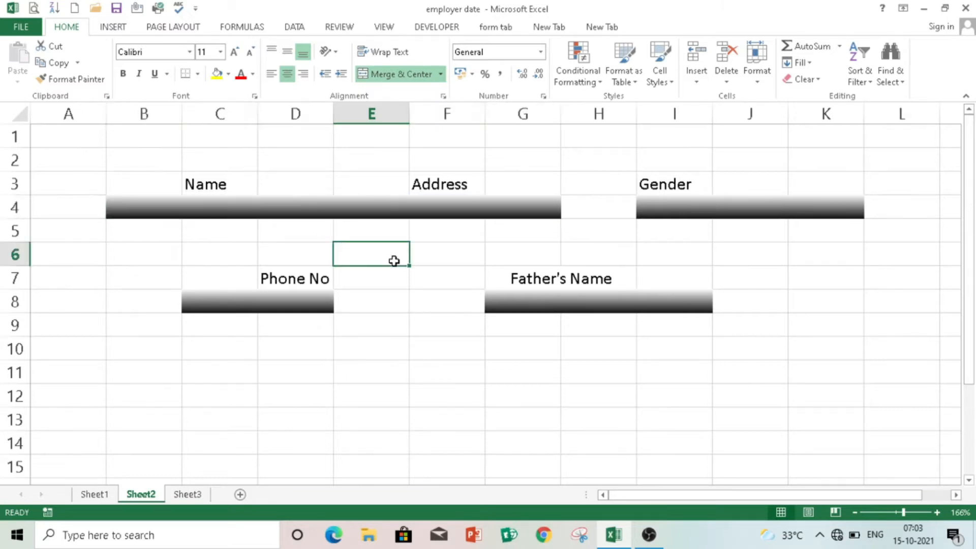
click(289, 205)
shift+click(389, 205)
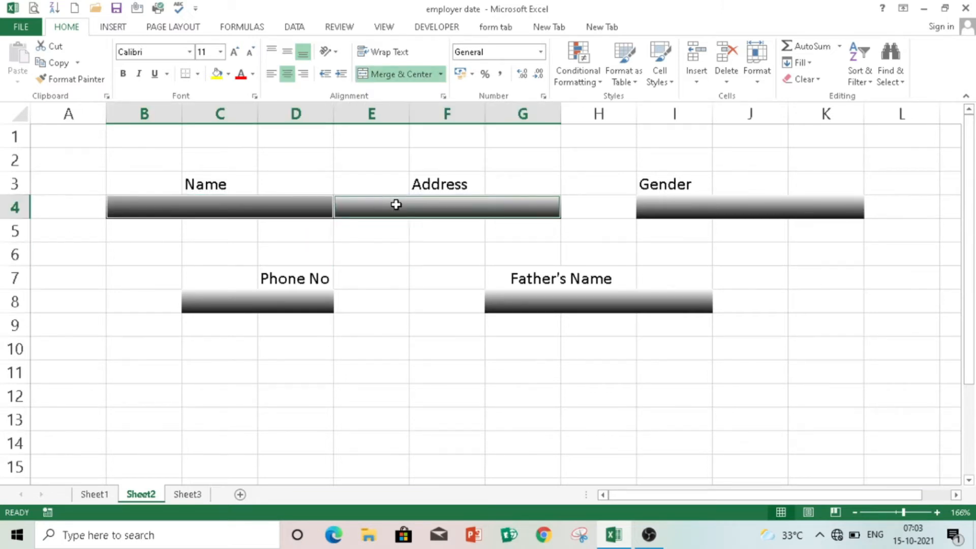
ctrl+click(659, 205)
ctrl+click(631, 295)
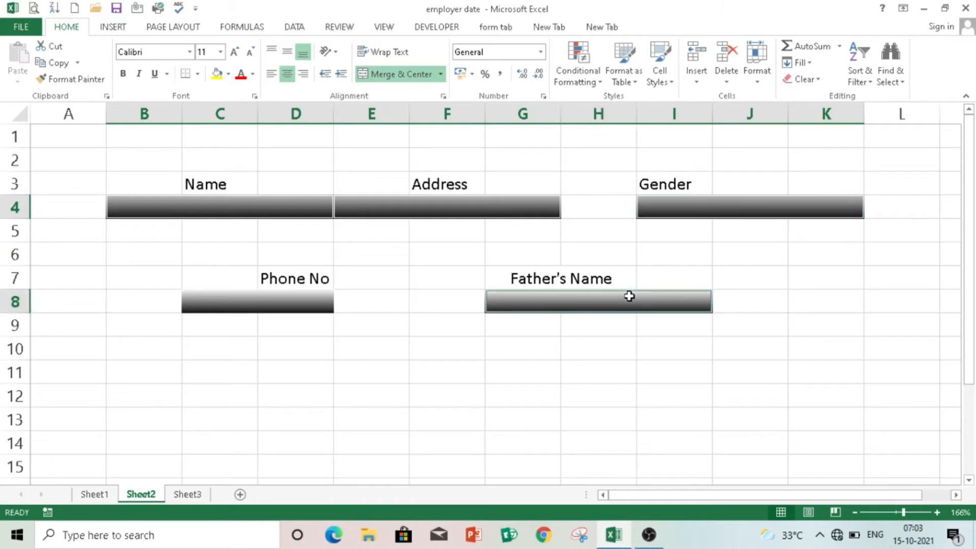
ctrl+click(316, 299)
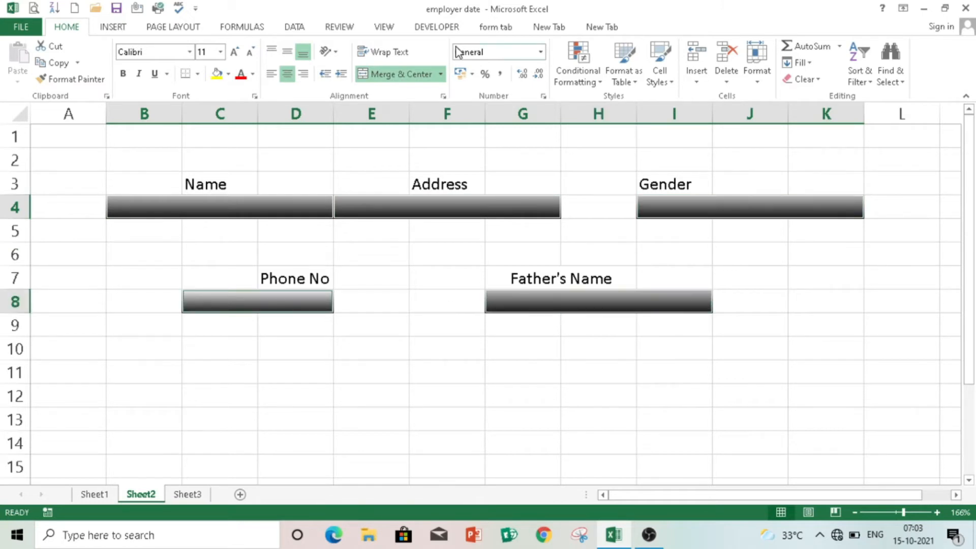
- Start a new Highlight Cells rule that targets No Blanks cells
click(578, 59)
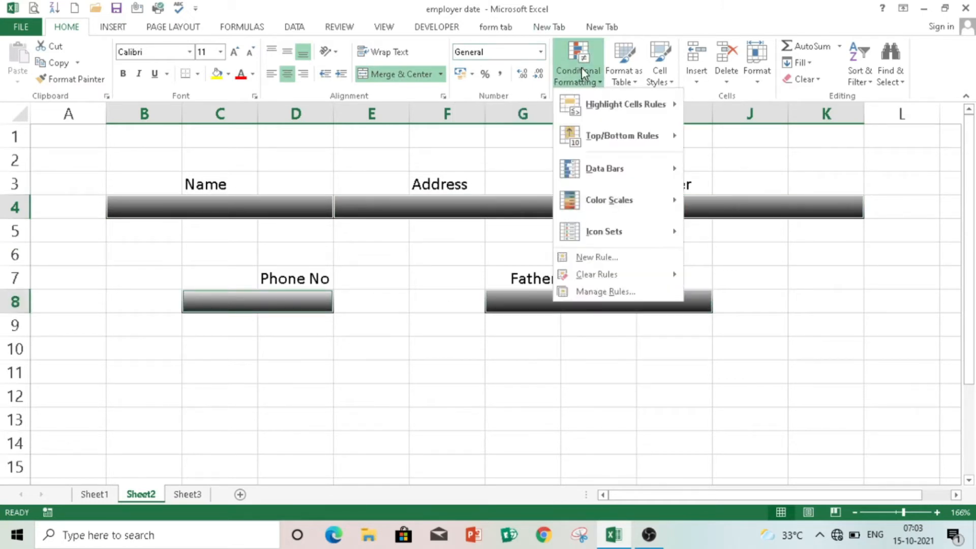
mouse_move(655, 104)
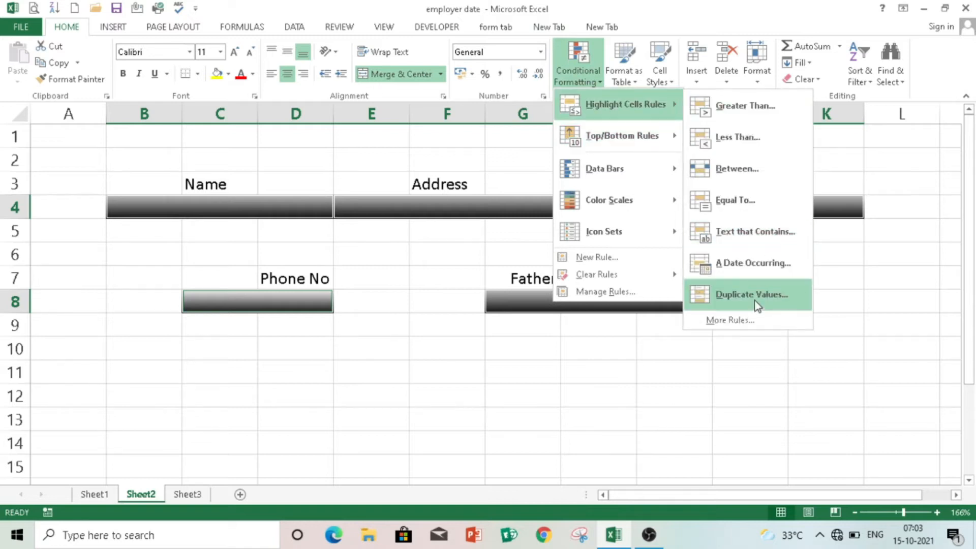
click(755, 320)
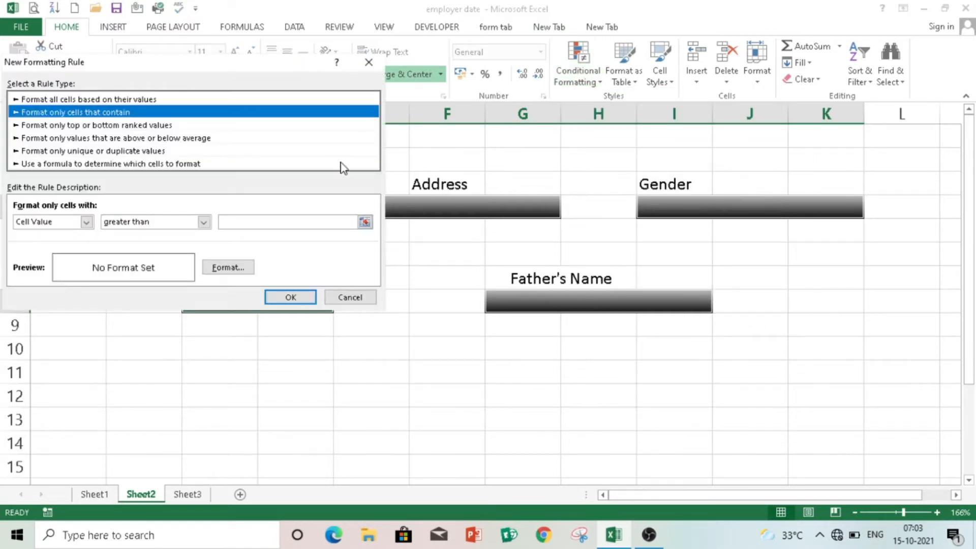
click(87, 222)
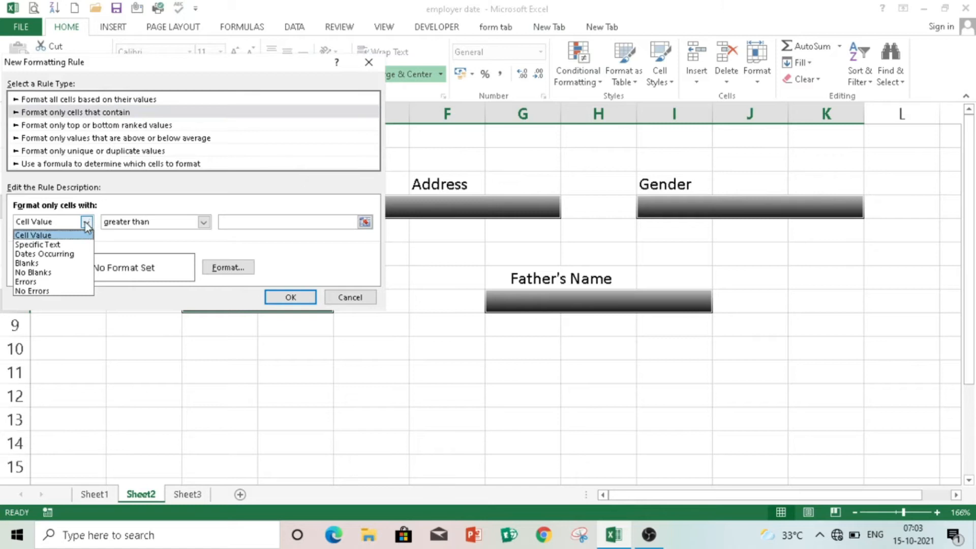
click(39, 272)
click(227, 267)
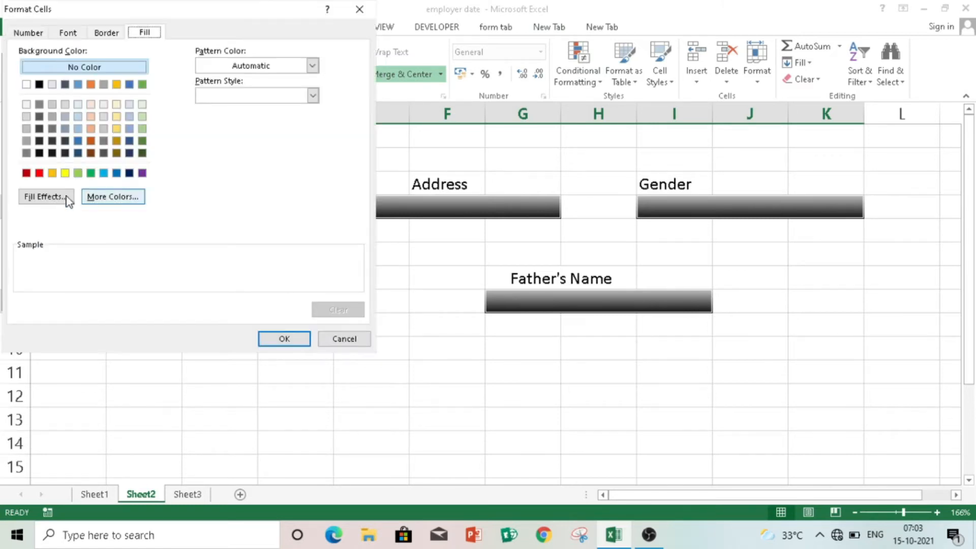
- Set a gradient fill with black Color 2 and the From corner shading style
click(52, 197)
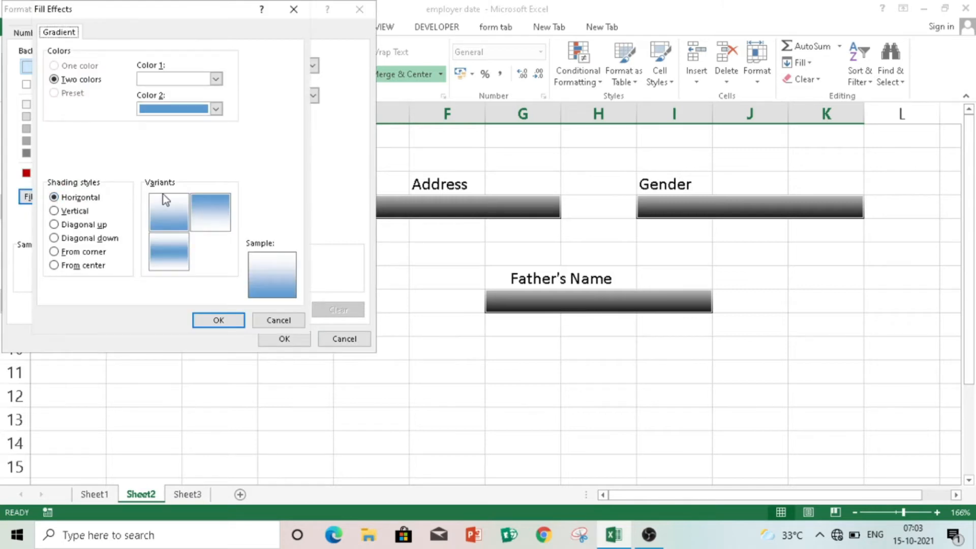
click(216, 108)
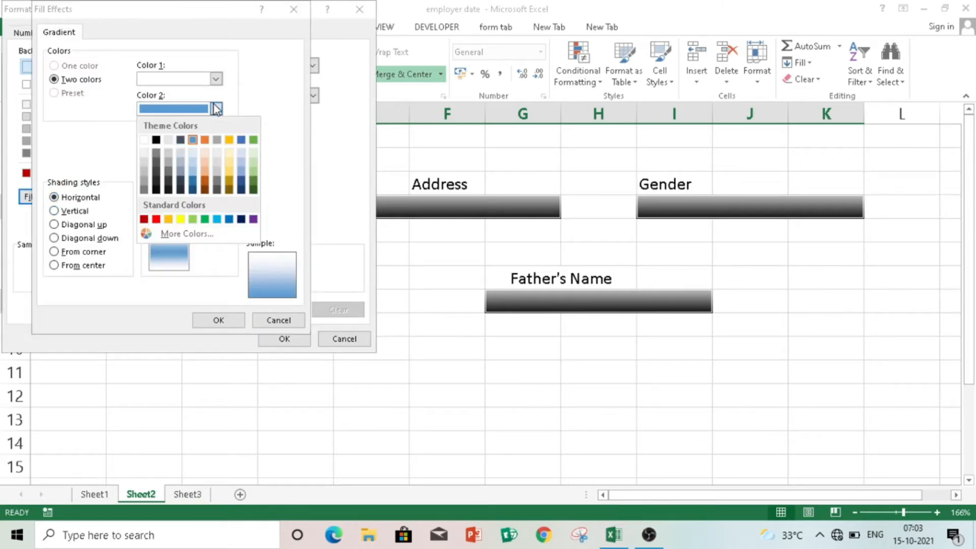
click(156, 190)
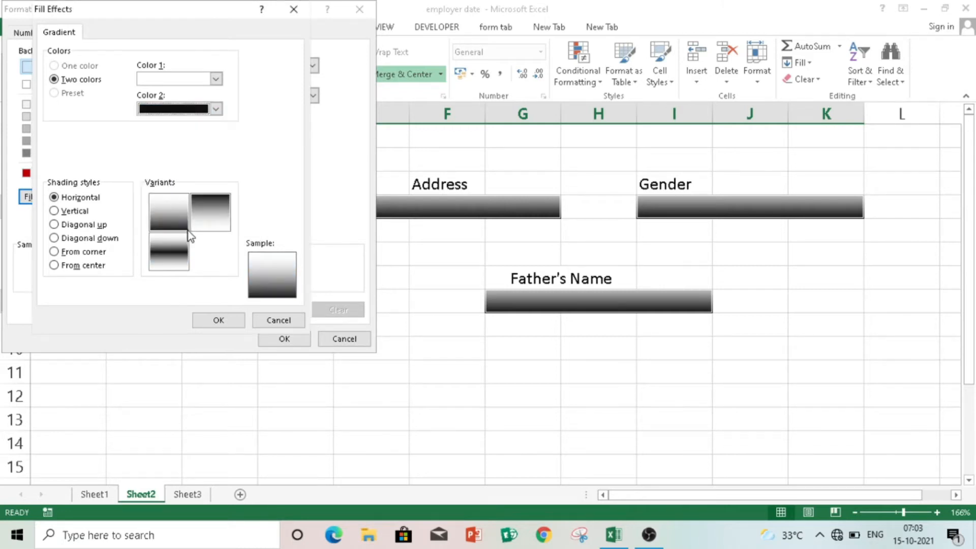
click(75, 212)
click(80, 224)
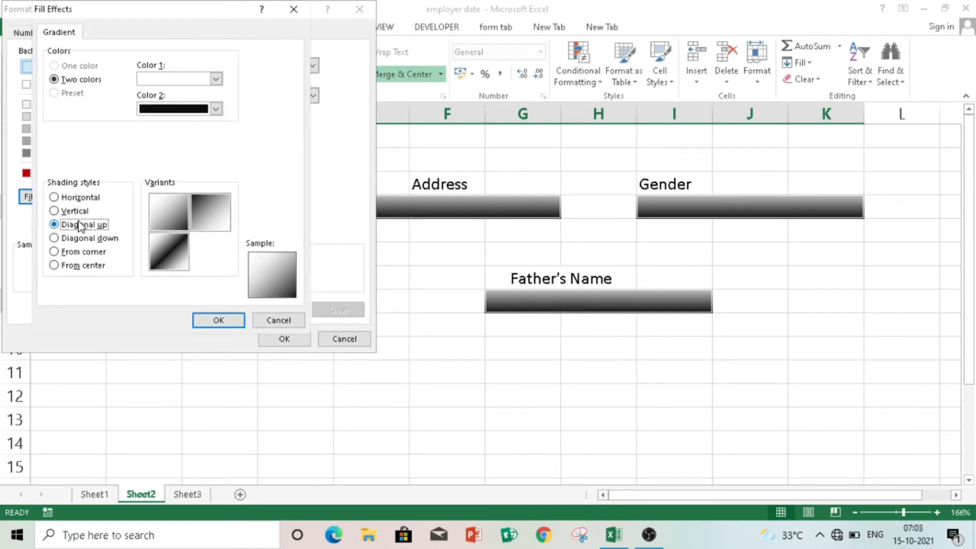
click(84, 238)
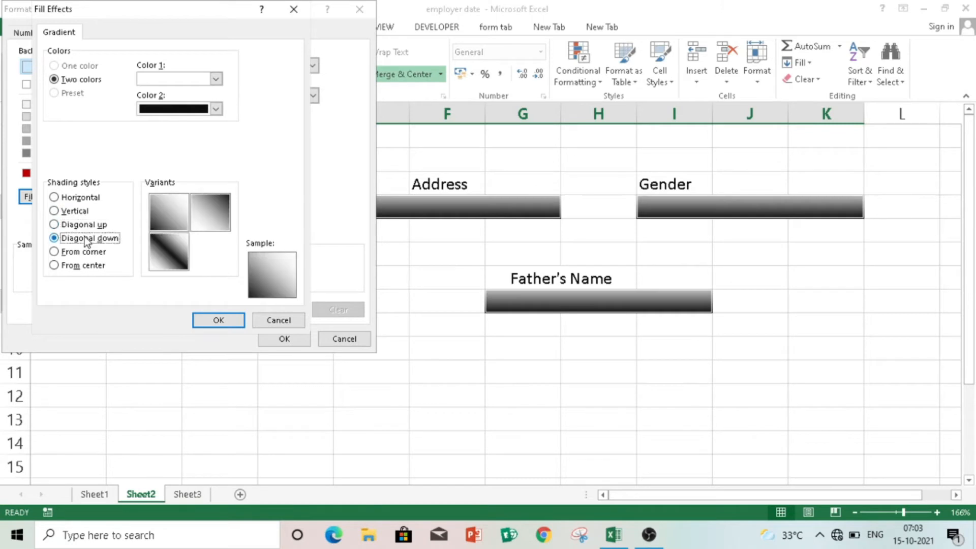
click(89, 252)
click(87, 238)
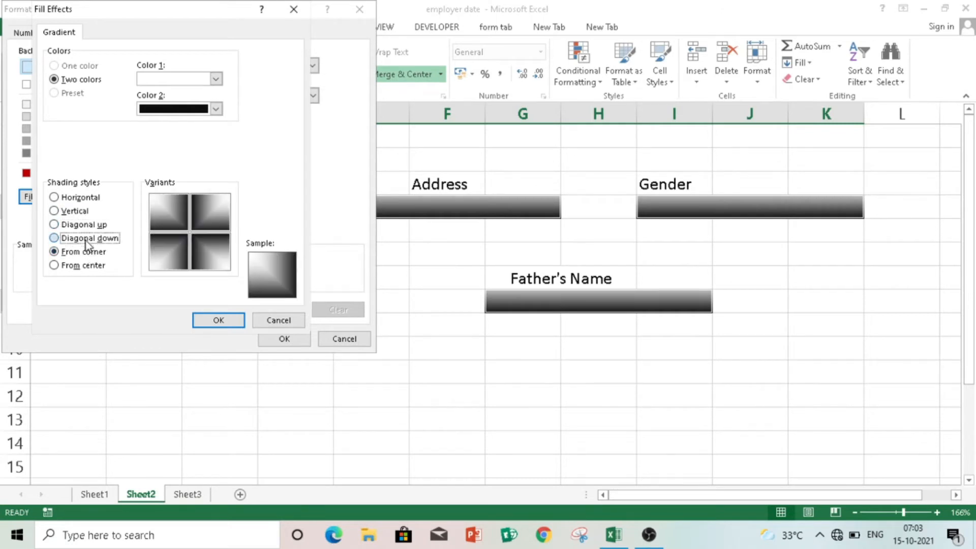
click(86, 253)
- Make Color 1 pale blue and create the No Blanks gradient rule
click(216, 79)
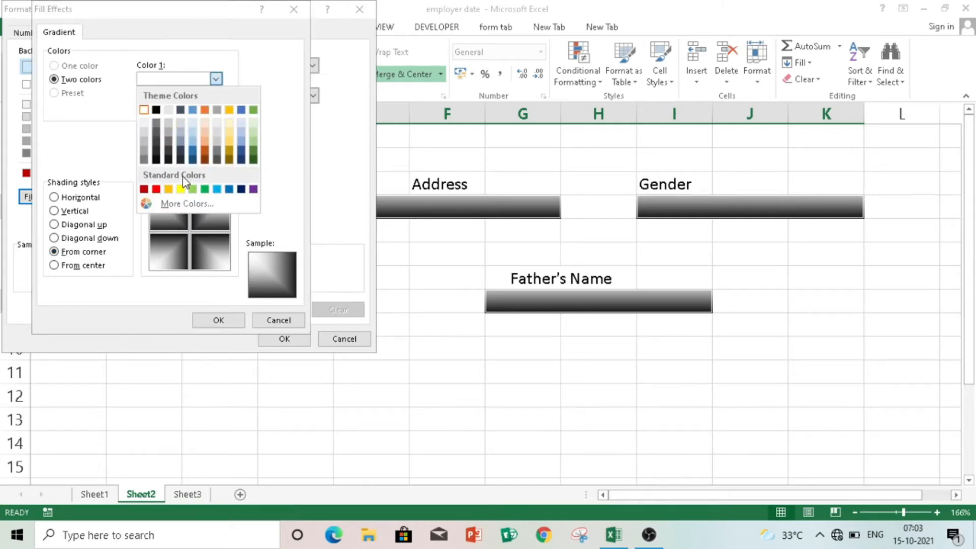
click(217, 190)
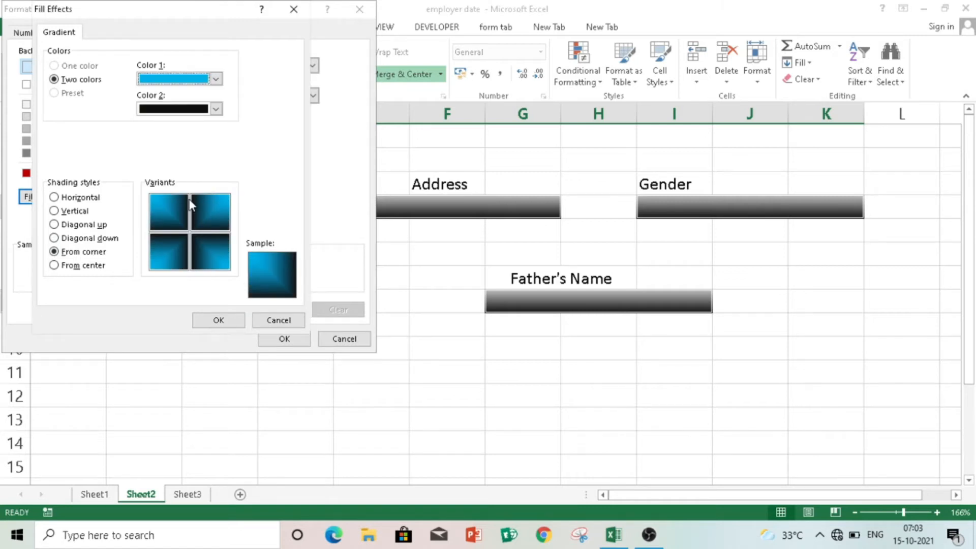
click(216, 80)
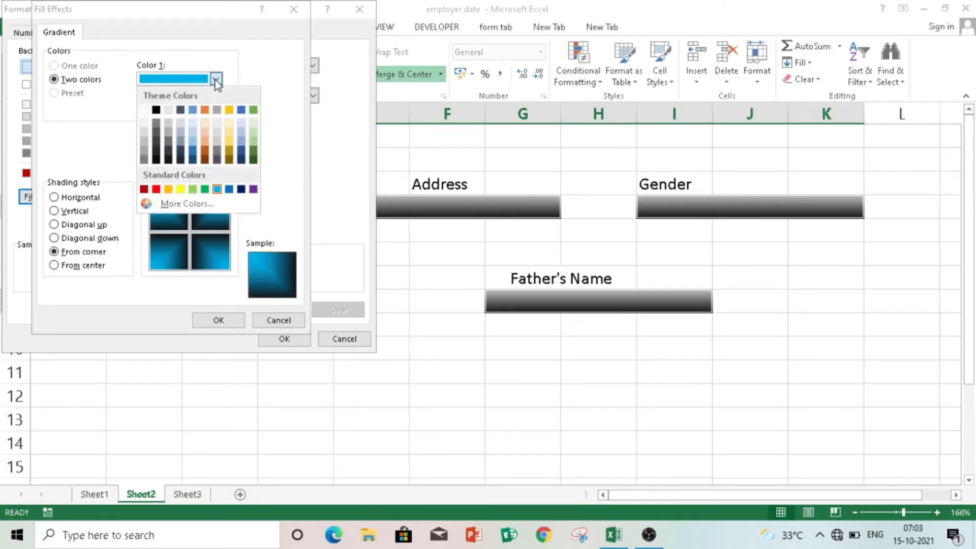
click(193, 126)
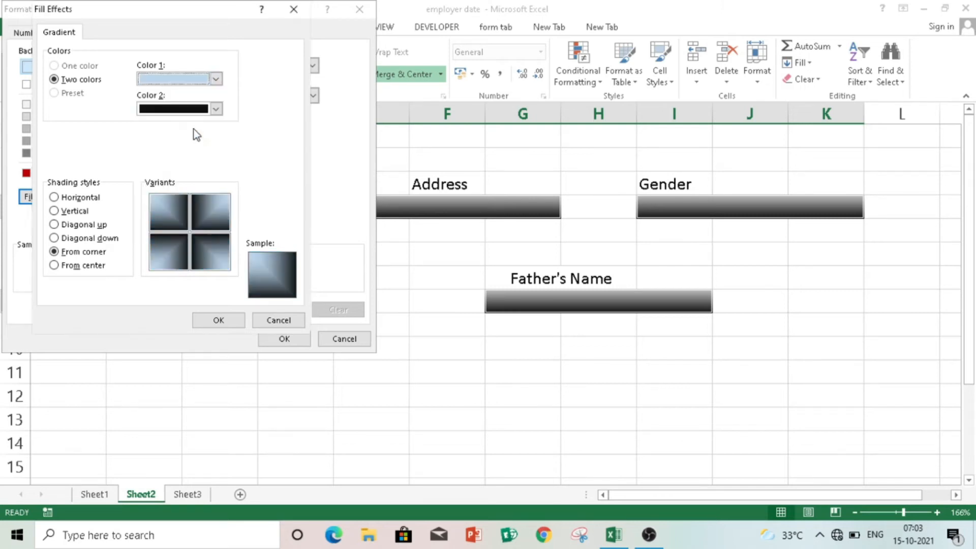
click(216, 79)
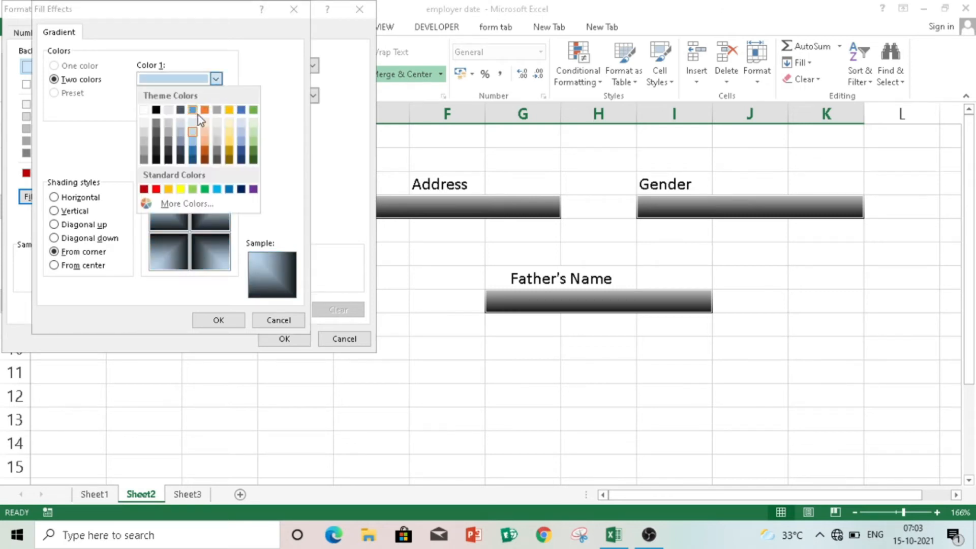
click(192, 143)
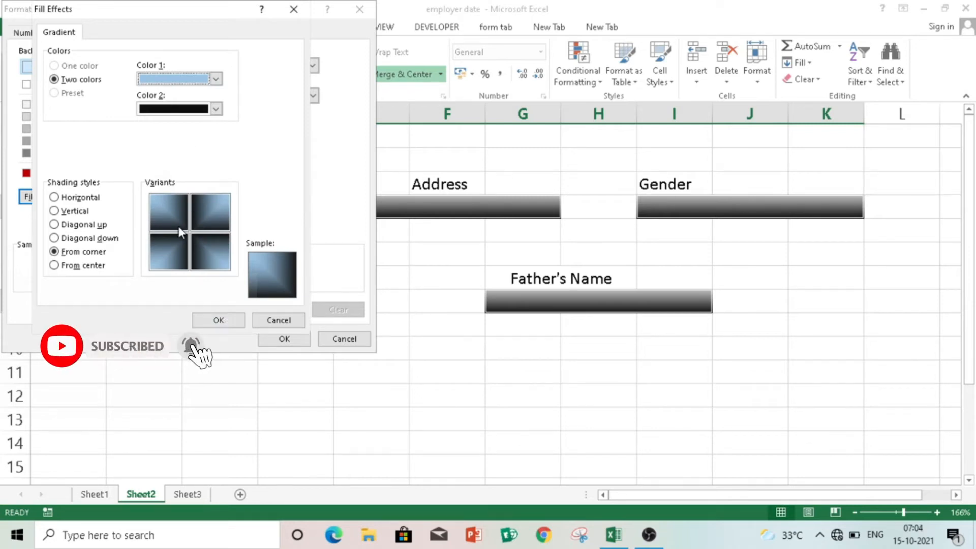
click(229, 324)
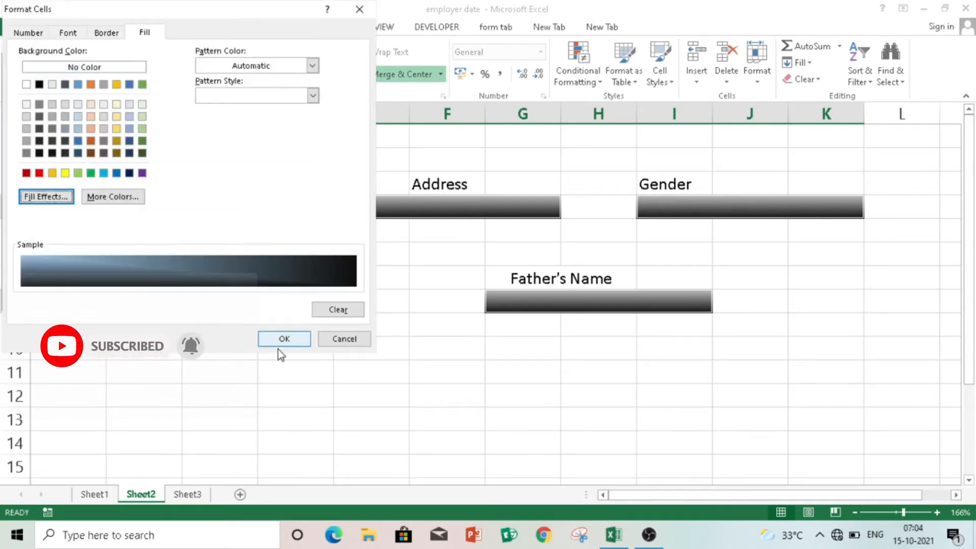
click(283, 339)
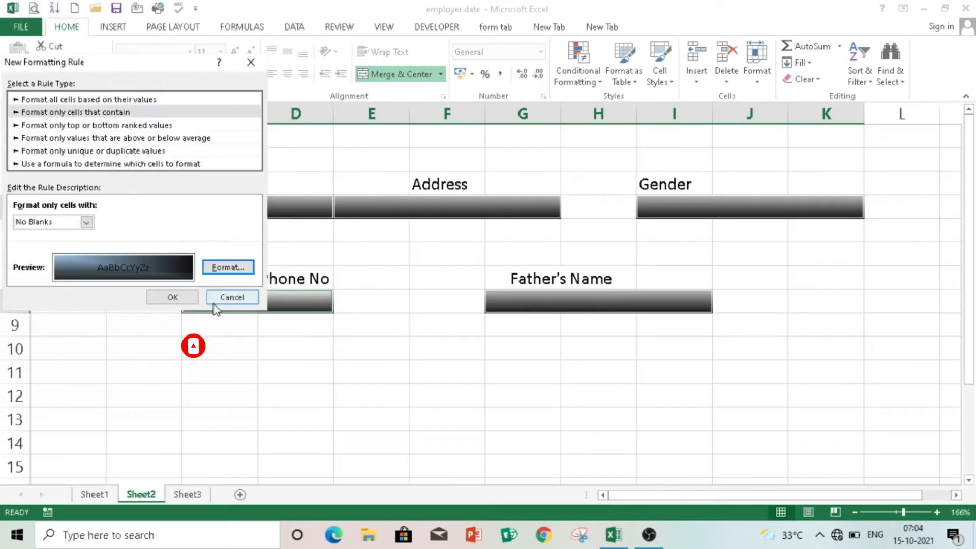
click(181, 297)
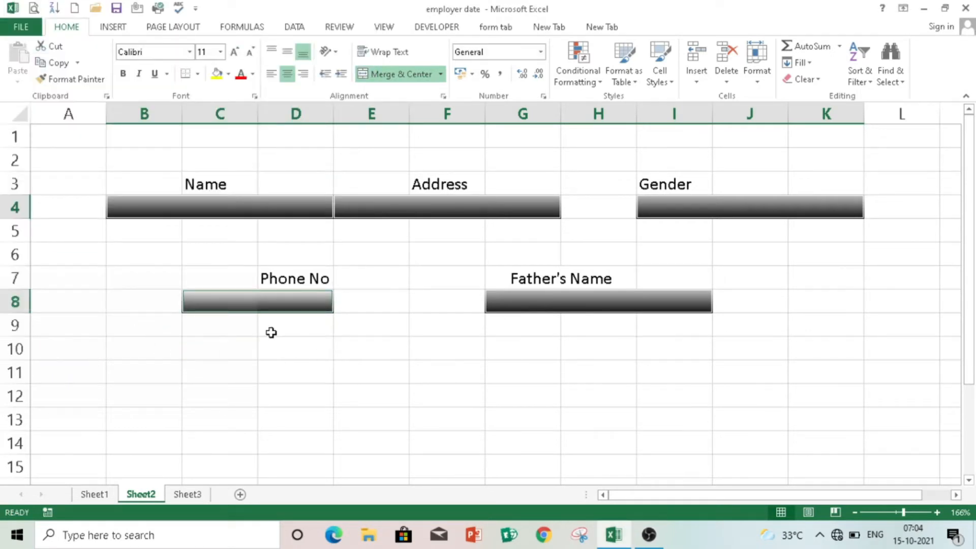
- Type a sample name into the merged Name box B4:D4
click(253, 209)
double_click(252, 209)
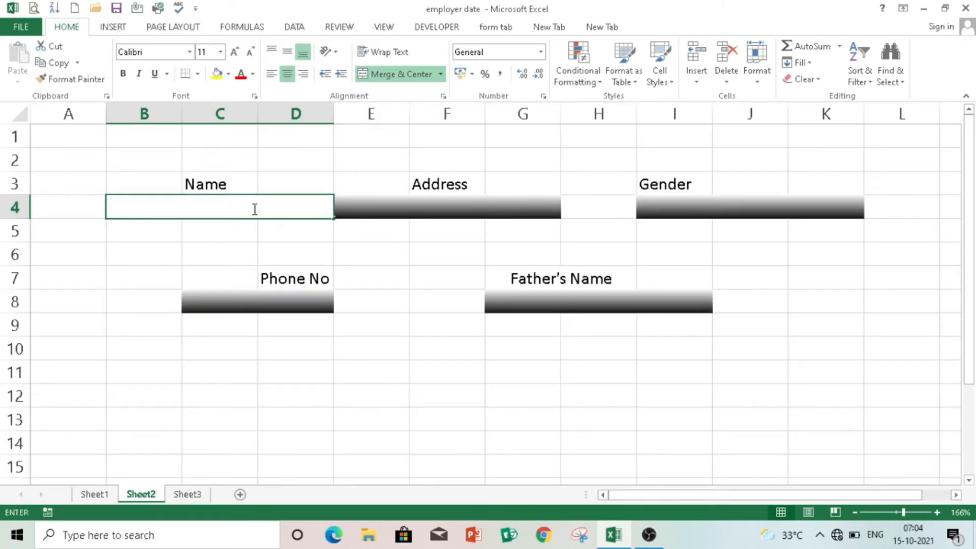
text(Abhishek)
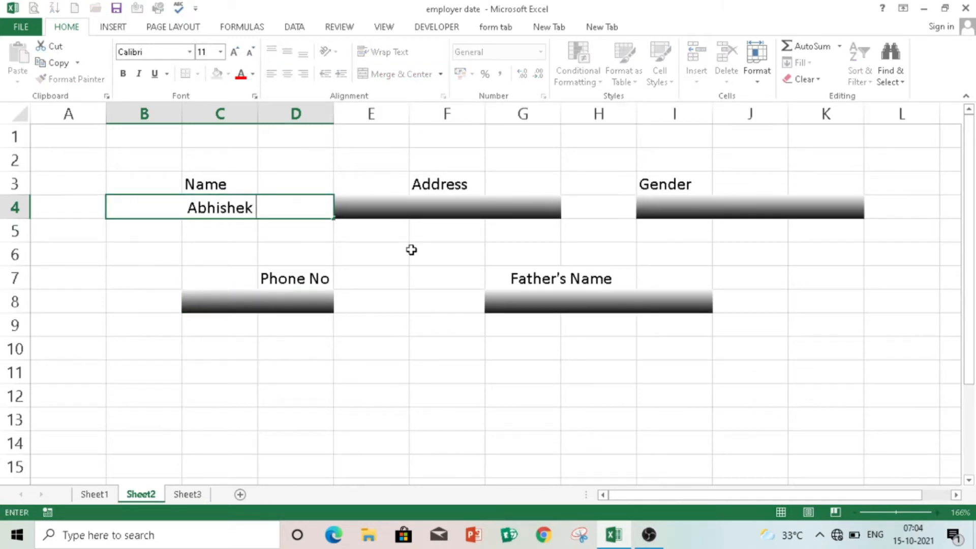
click(411, 249)
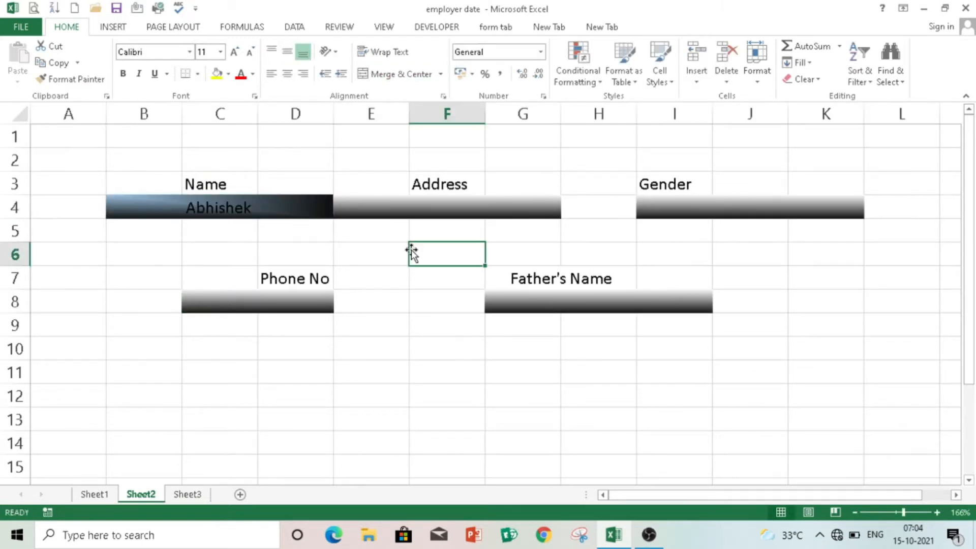
- Type a sample address into the merged Address box E4:G4
click(405, 210)
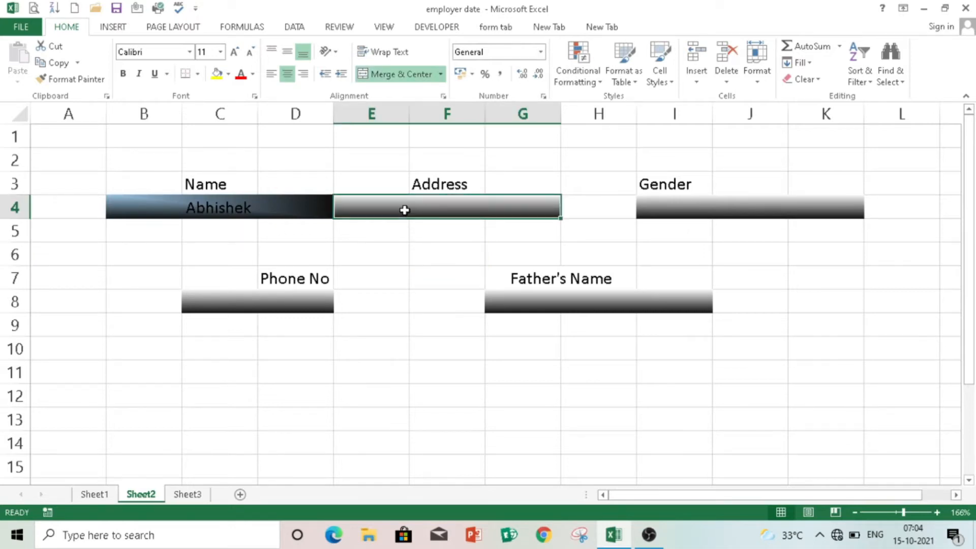
text(Abhishk)
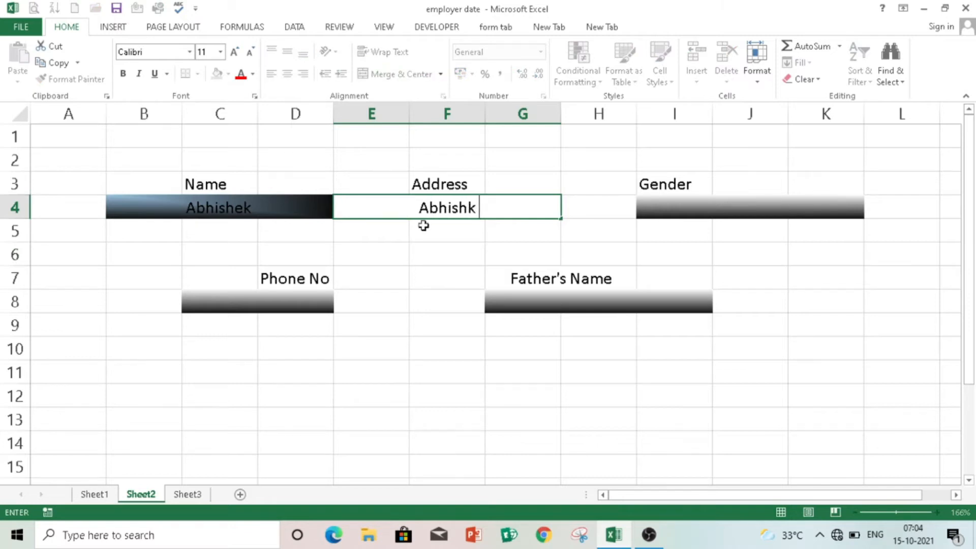
click(423, 227)
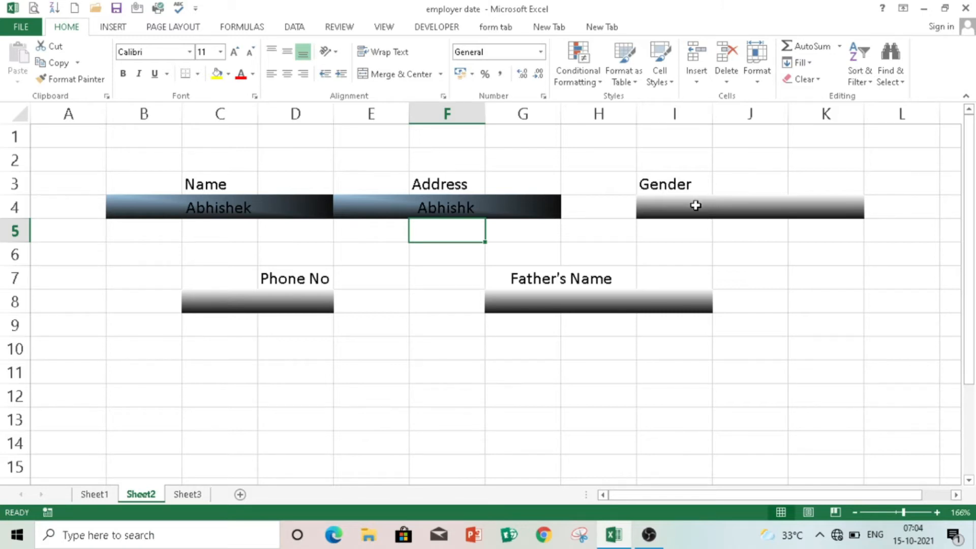
click(696, 206)
click(587, 75)
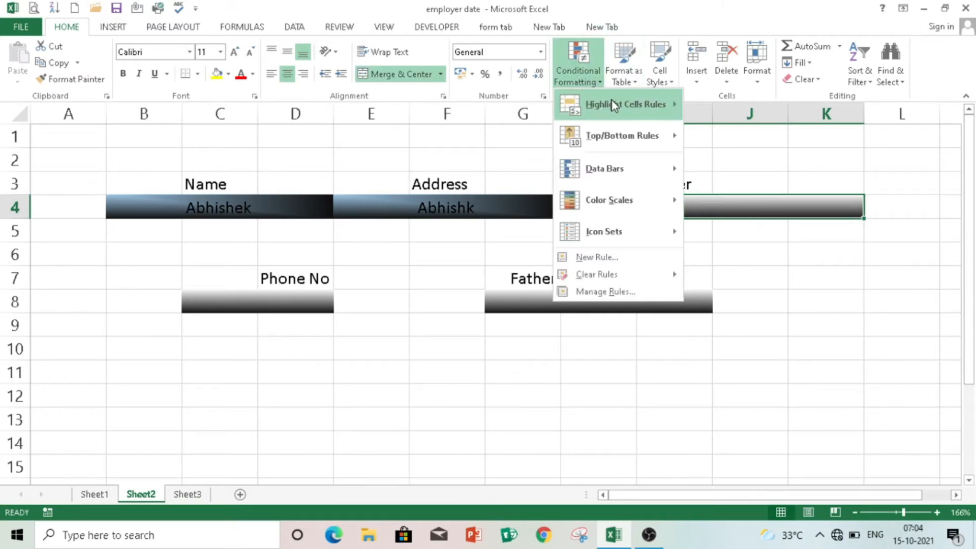
mouse_move(614, 105)
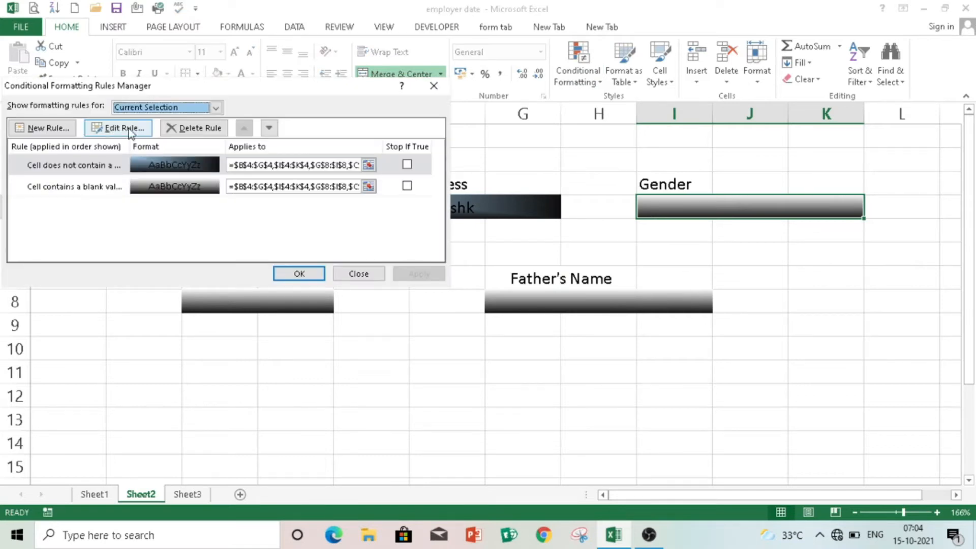
click(435, 91)
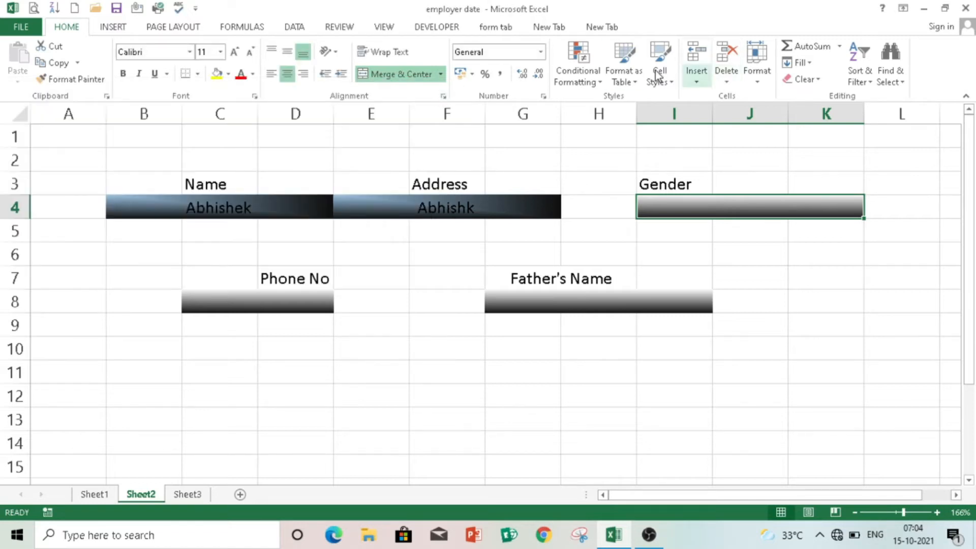
click(586, 74)
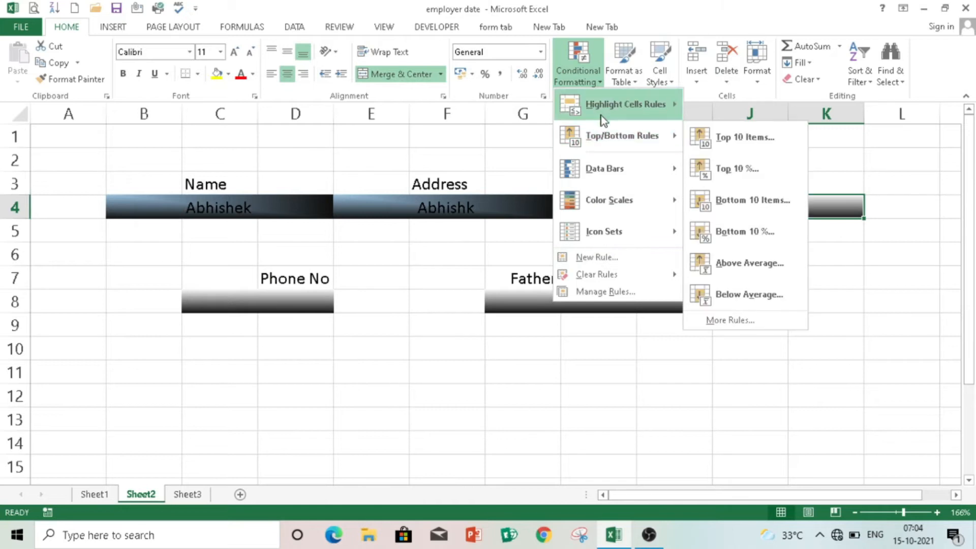
mouse_move(603, 104)
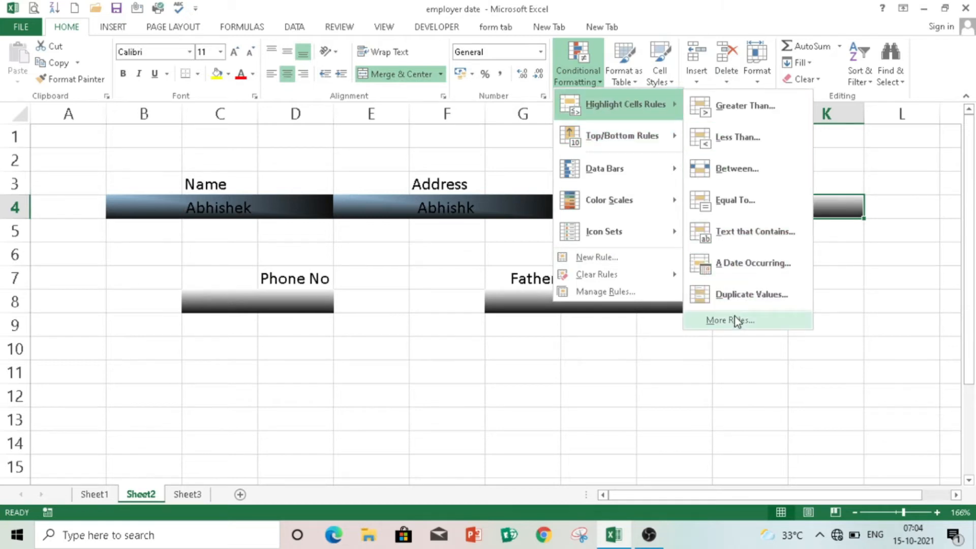
click(734, 317)
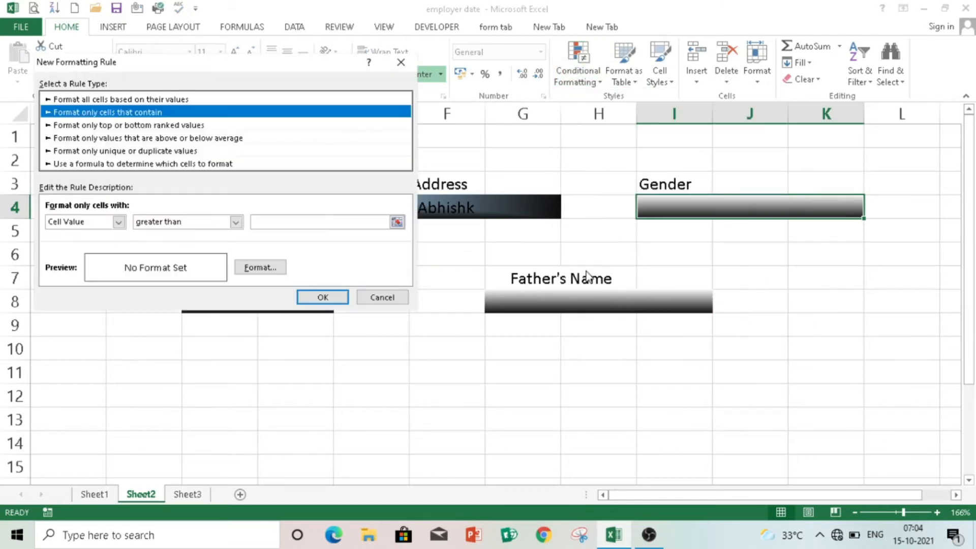
click(142, 164)
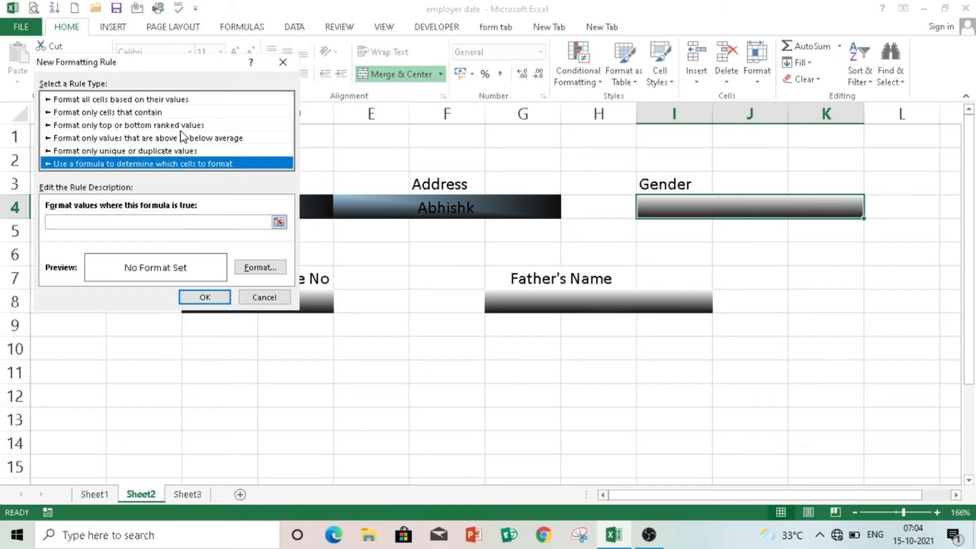
click(157, 125)
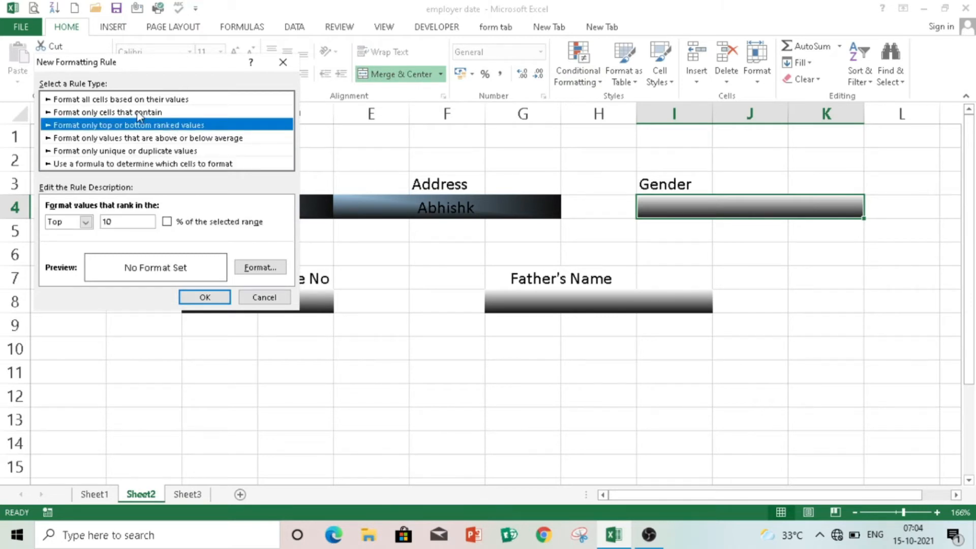
click(151, 111)
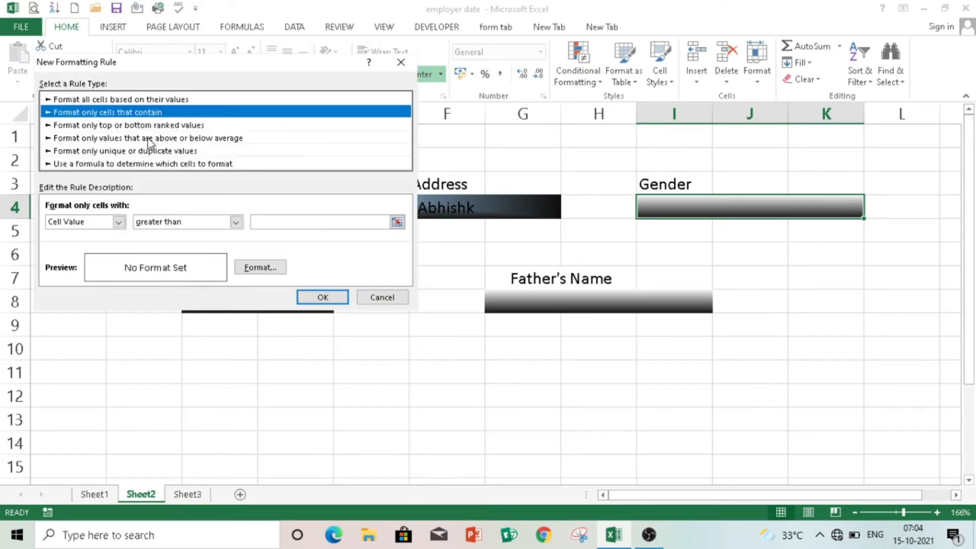
click(118, 222)
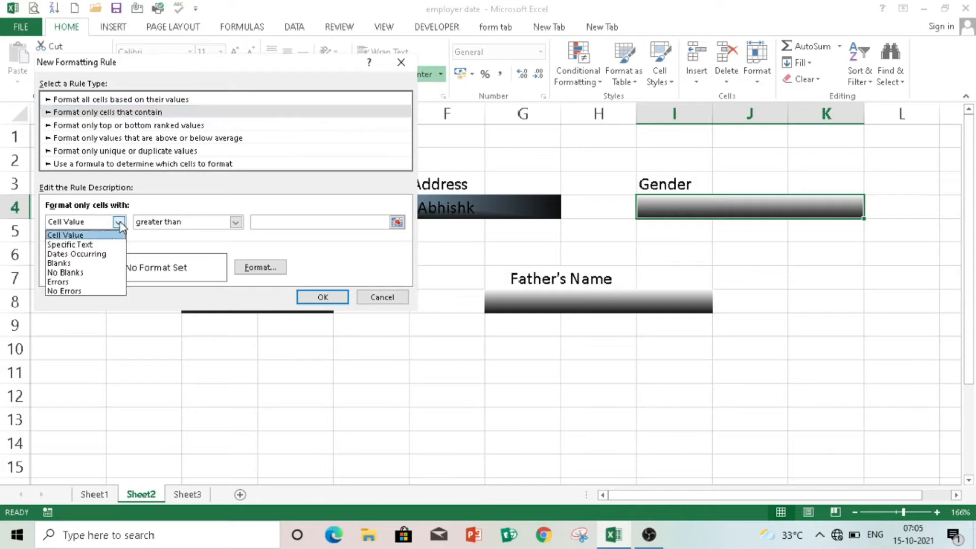
click(120, 221)
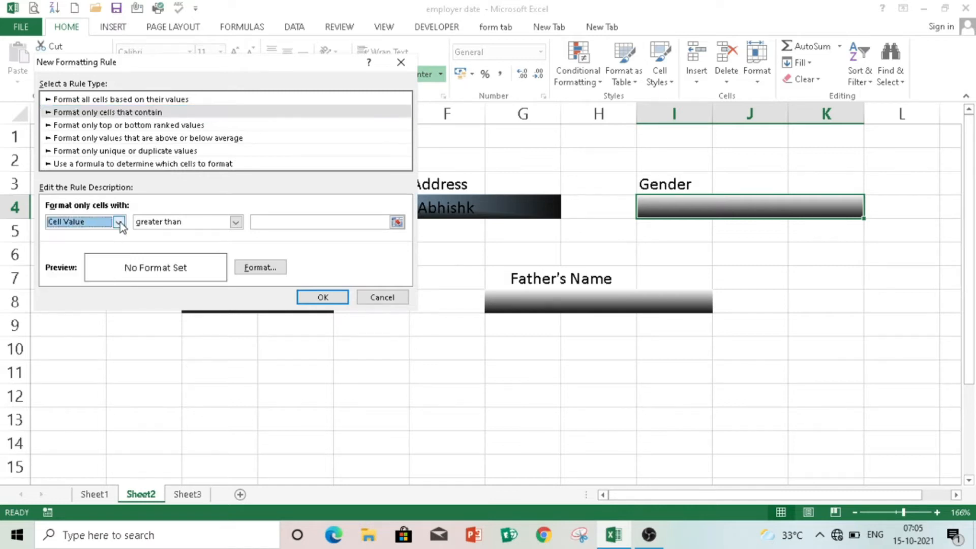
click(401, 62)
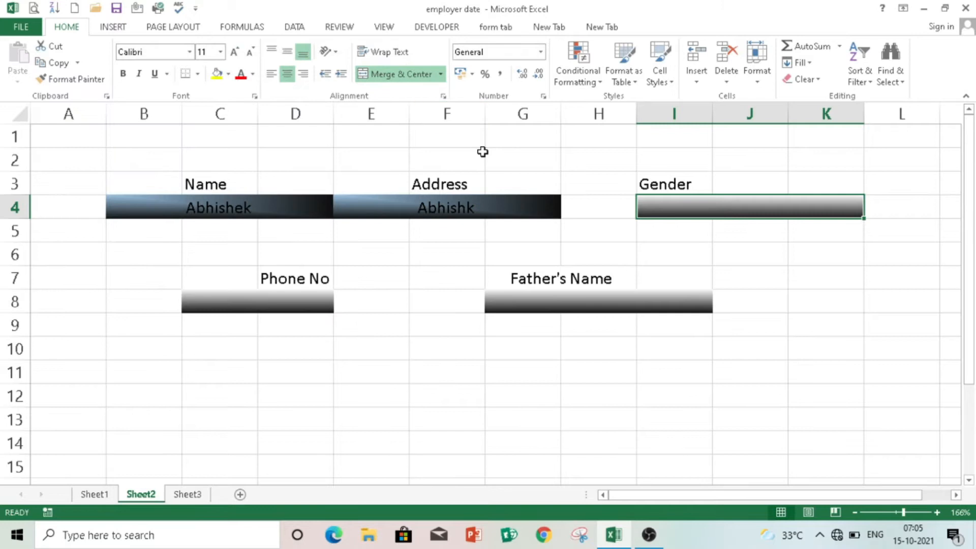
- Add List data validation with source Male, Female, Other to the Gender box
click(294, 29)
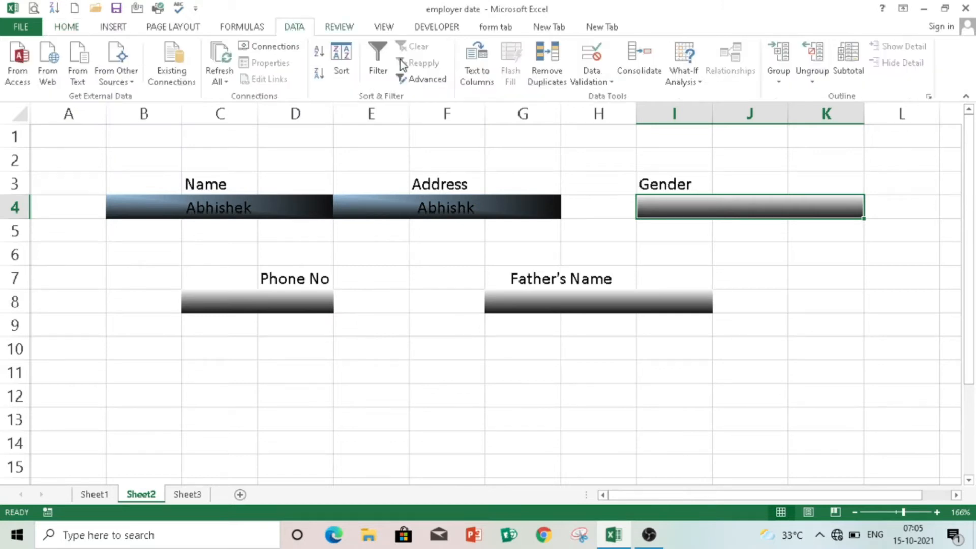
click(599, 85)
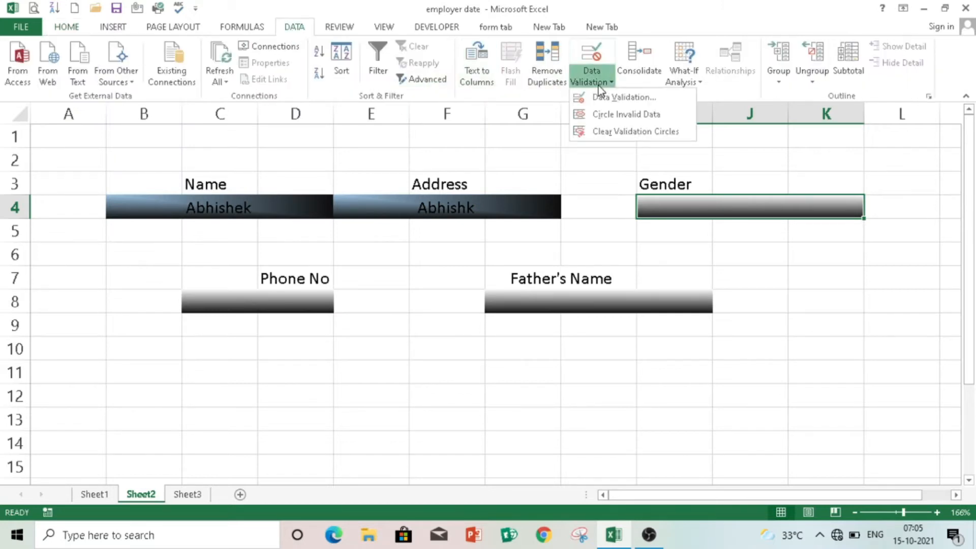
click(612, 103)
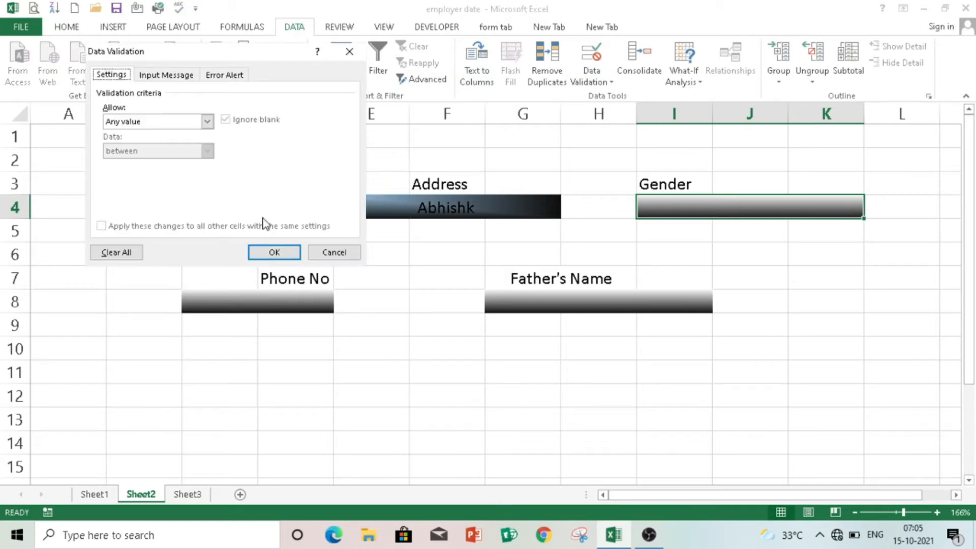
click(207, 122)
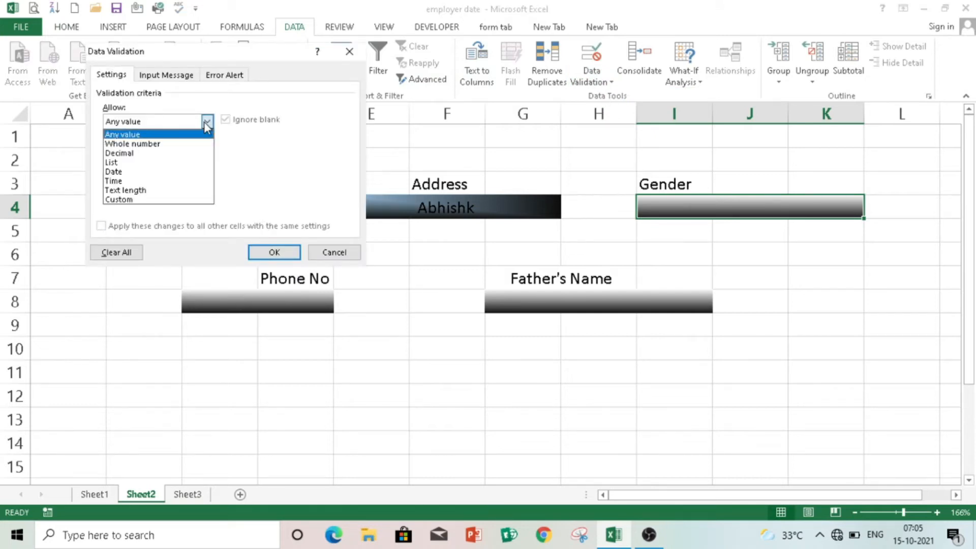
click(155, 162)
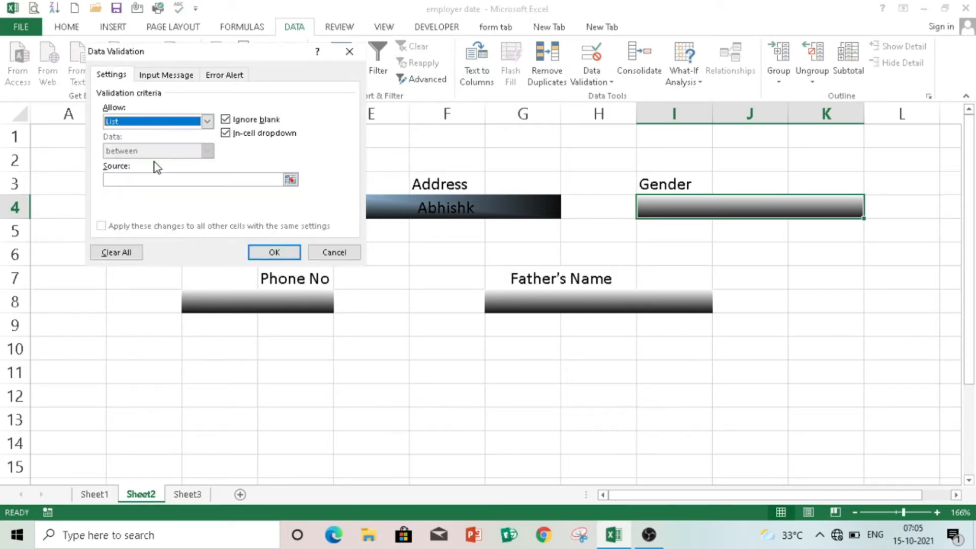
click(180, 177)
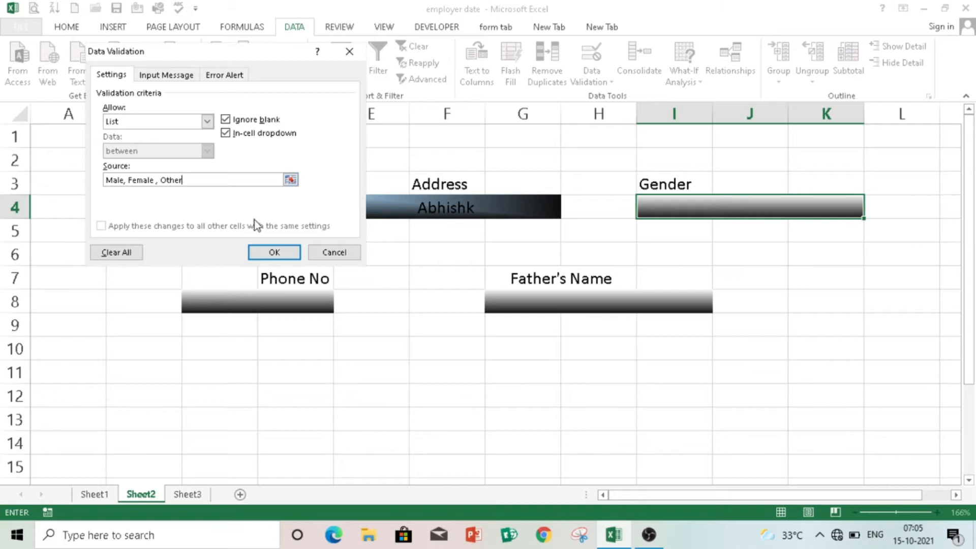
click(283, 253)
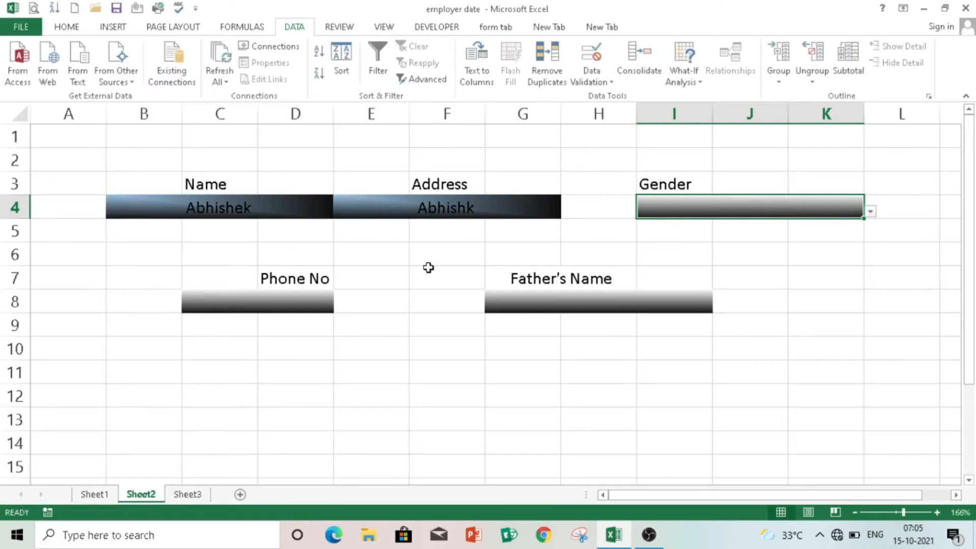
- Test the Gender dropdown by choosing Female
click(481, 273)
click(839, 206)
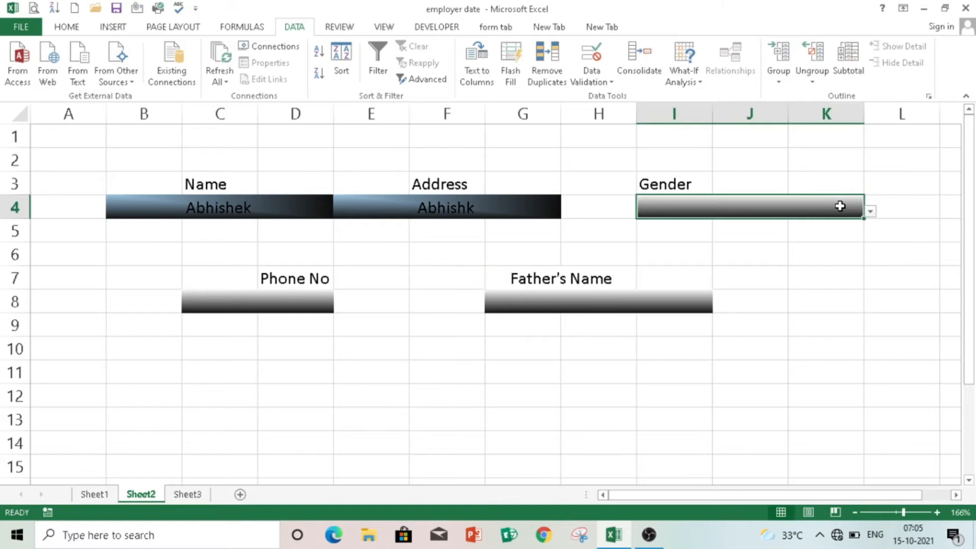
click(871, 213)
click(749, 249)
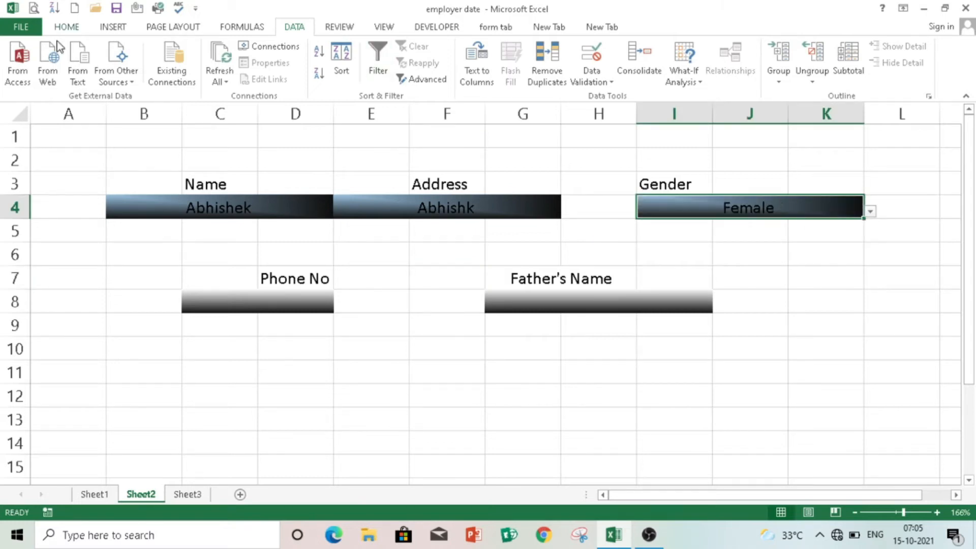
- Make the Gender and Name entries bold white text
click(62, 26)
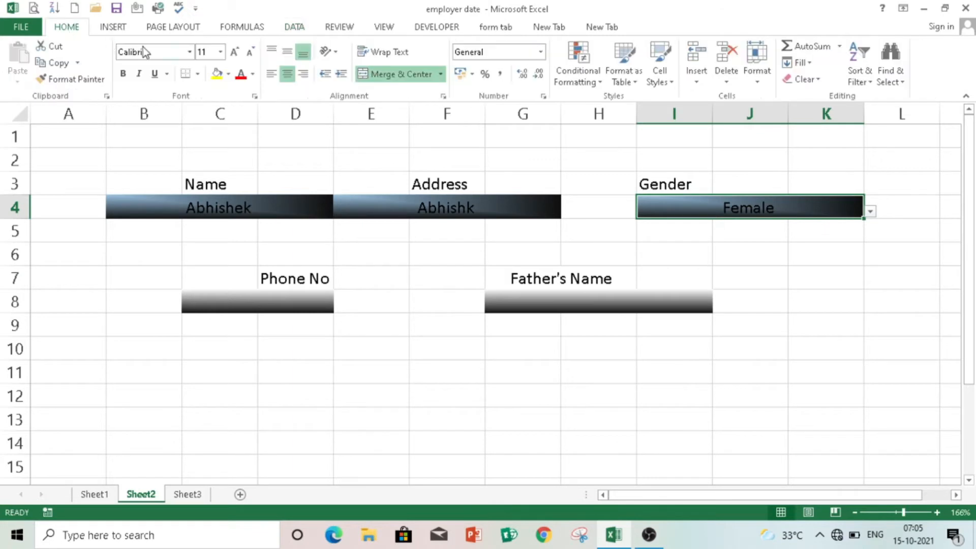
click(125, 75)
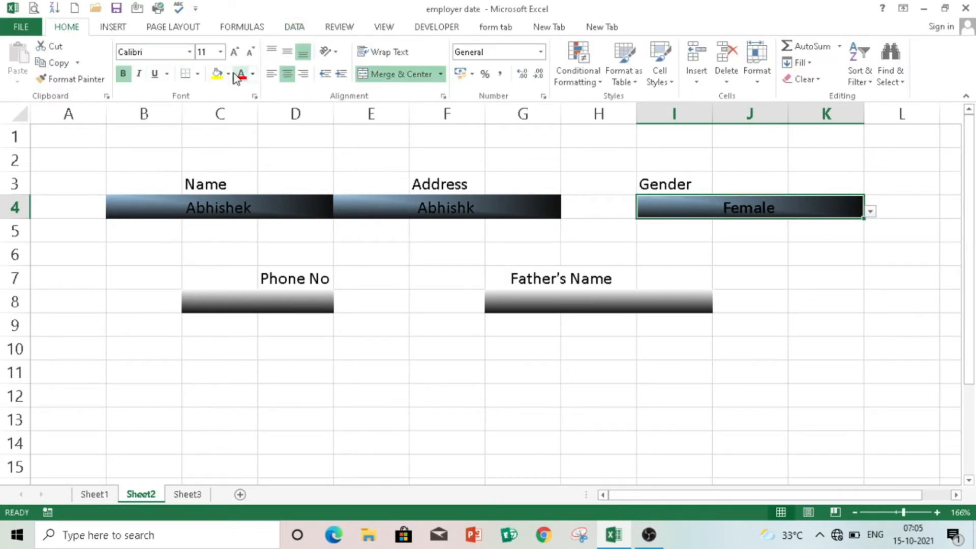
click(253, 75)
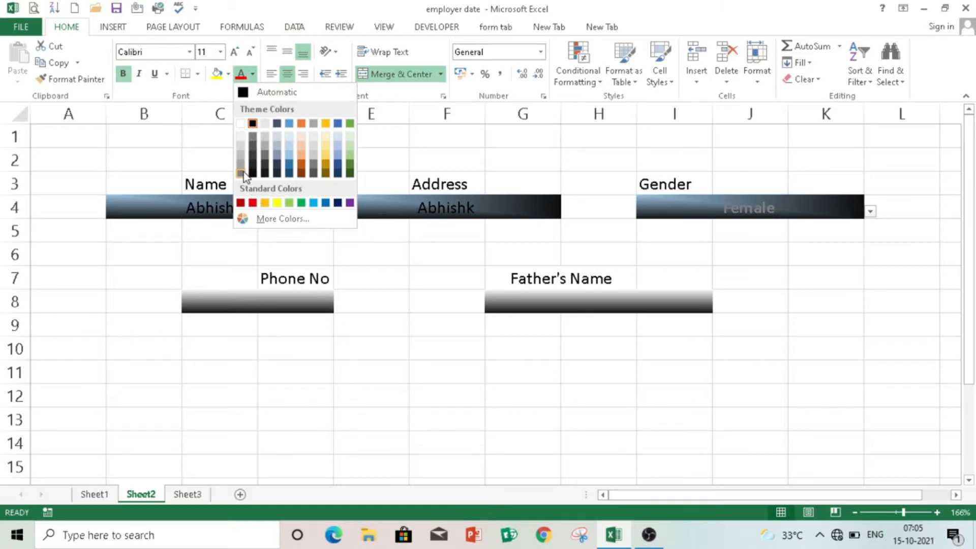
click(241, 124)
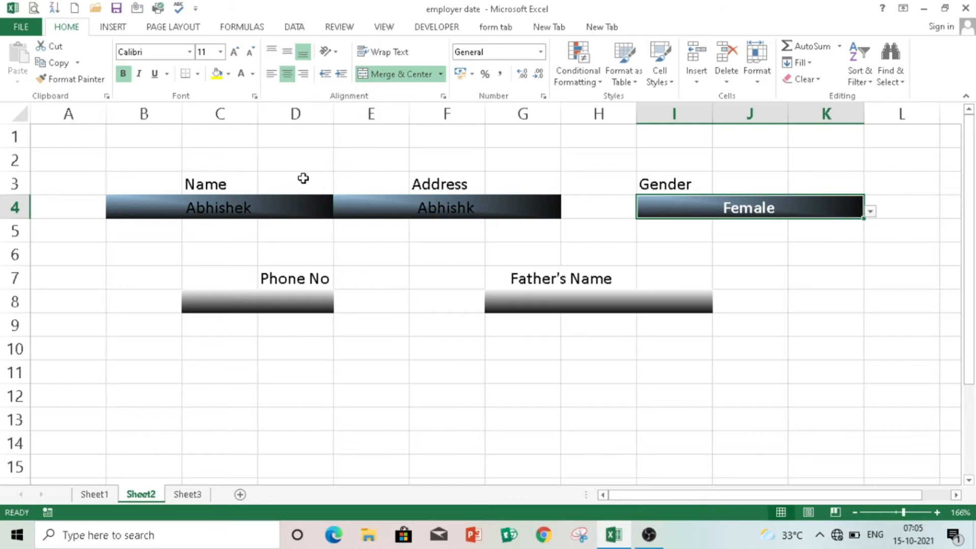
click(257, 214)
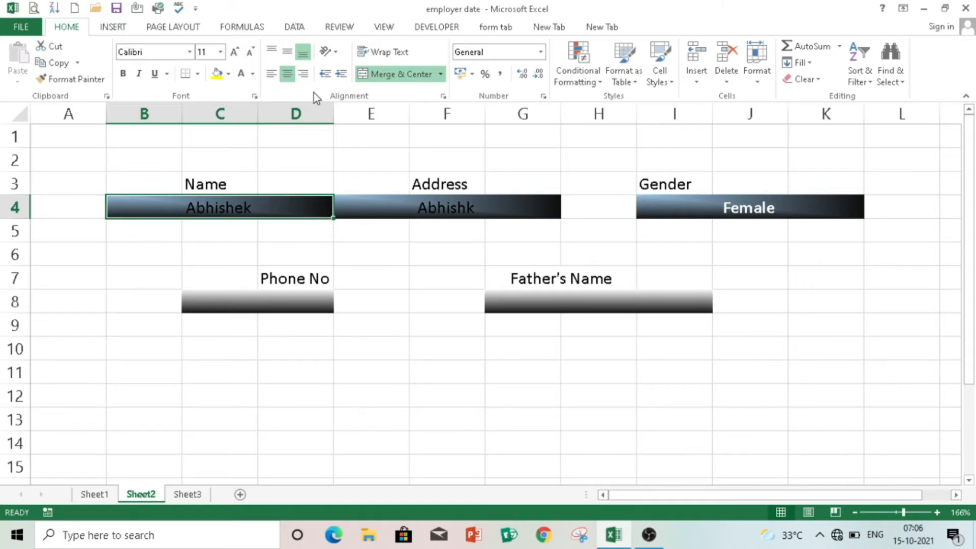
click(254, 74)
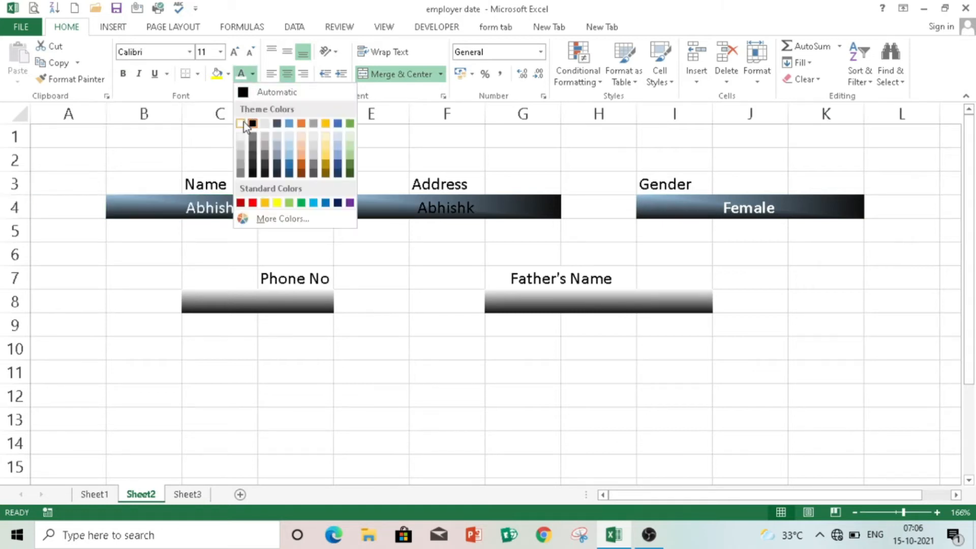
click(242, 124)
click(122, 74)
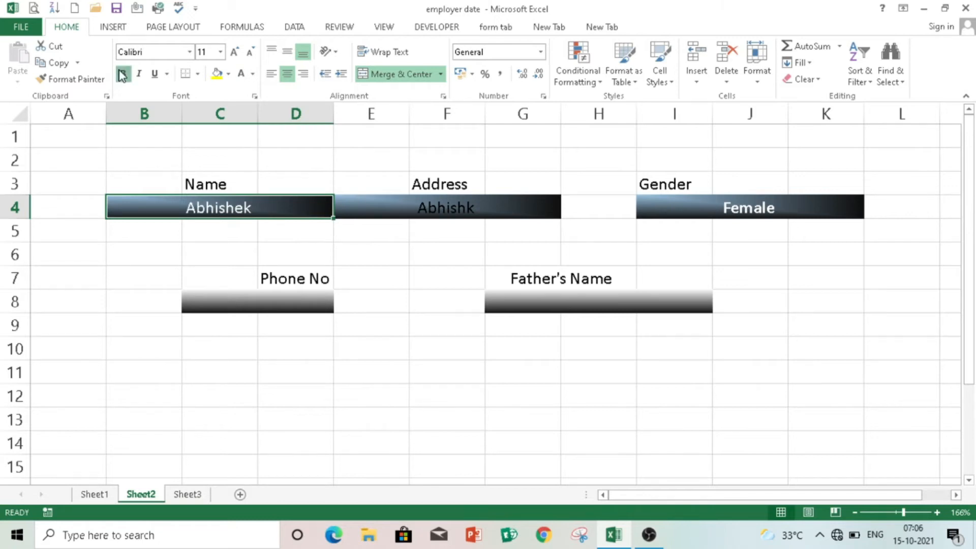
- Format-paint the Name style onto the Address, Father's Name and Phone No boxes
click(62, 78)
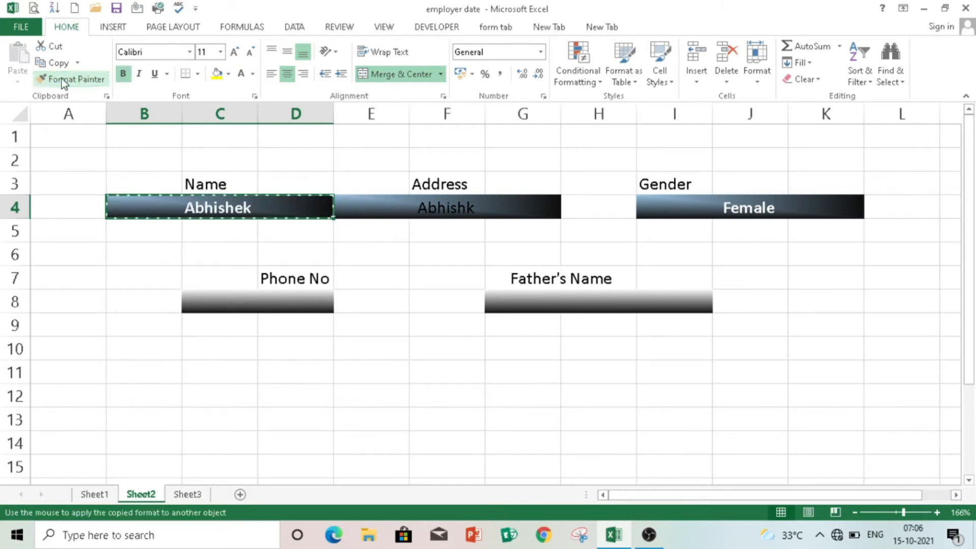
click(377, 205)
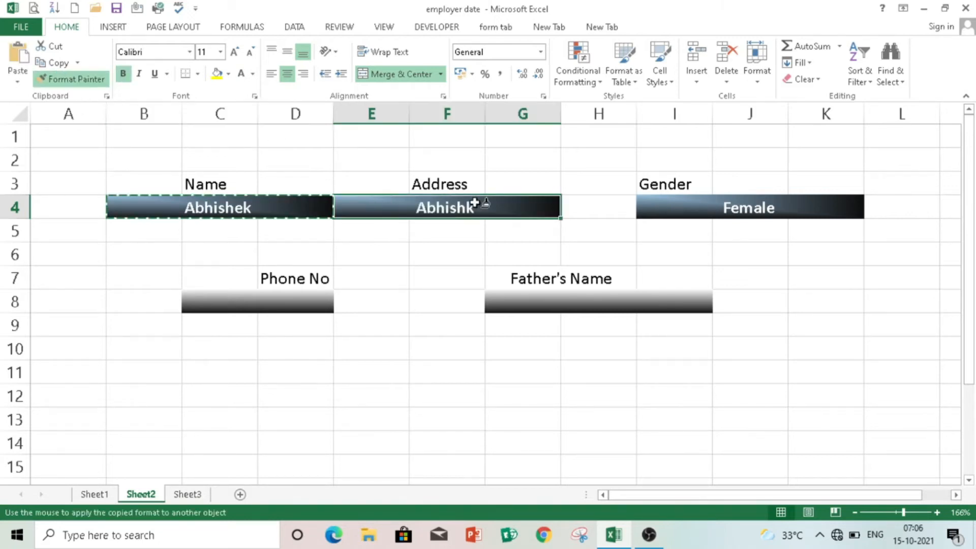
click(585, 300)
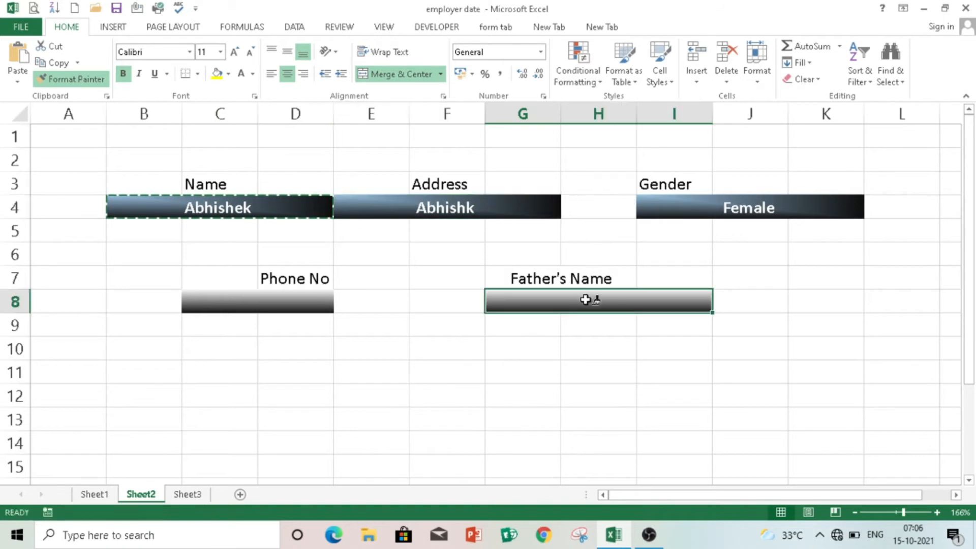
click(288, 301)
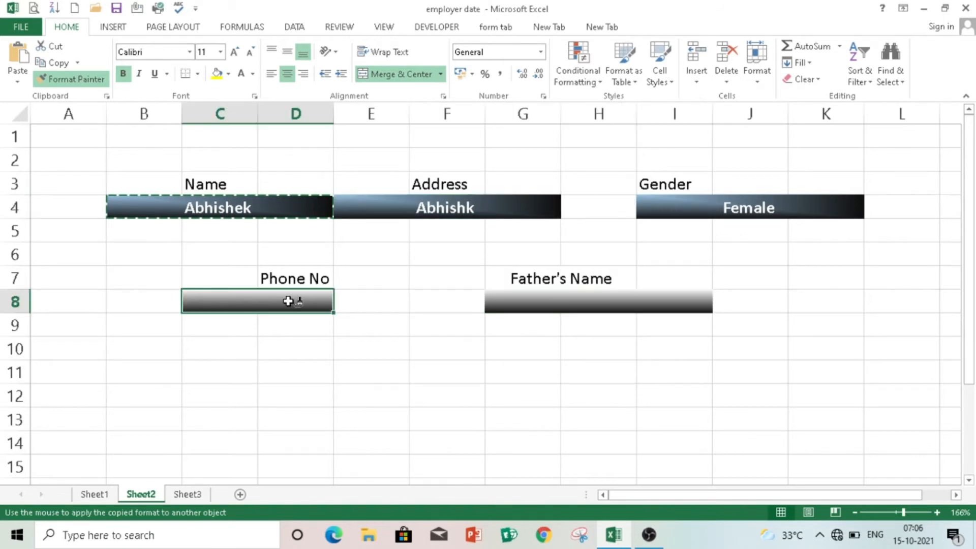
click(76, 80)
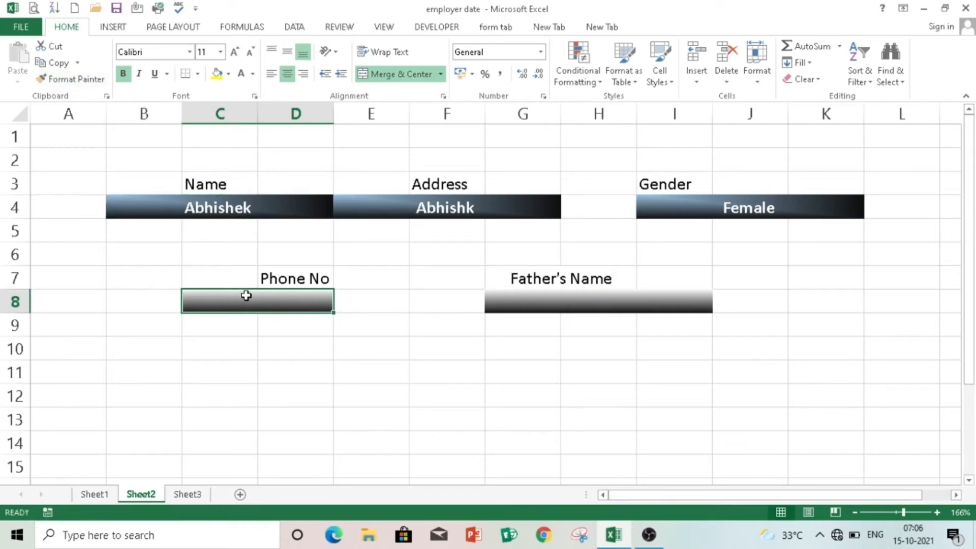
- Enter a sample phone number in Phone No and jkdjfskdf in Father's Name
text(987654df)
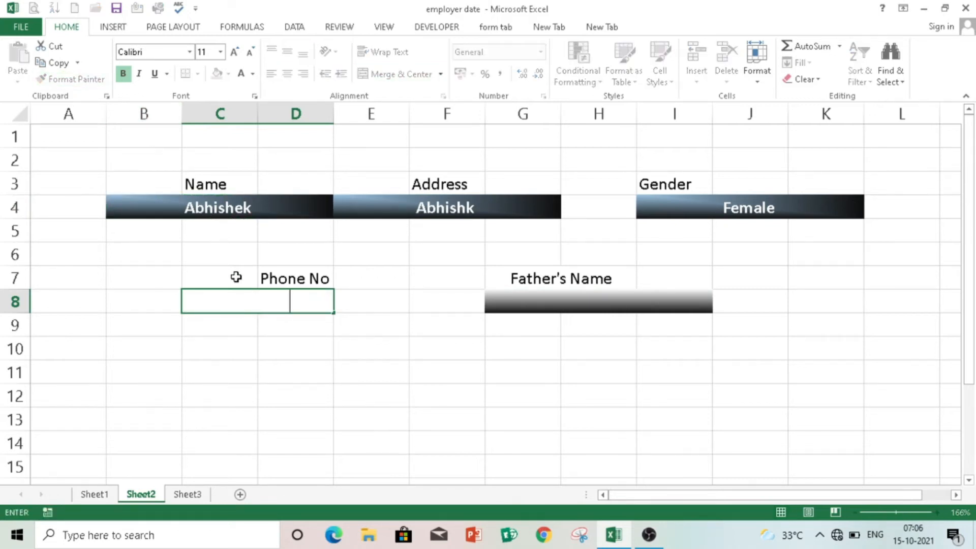
click(384, 332)
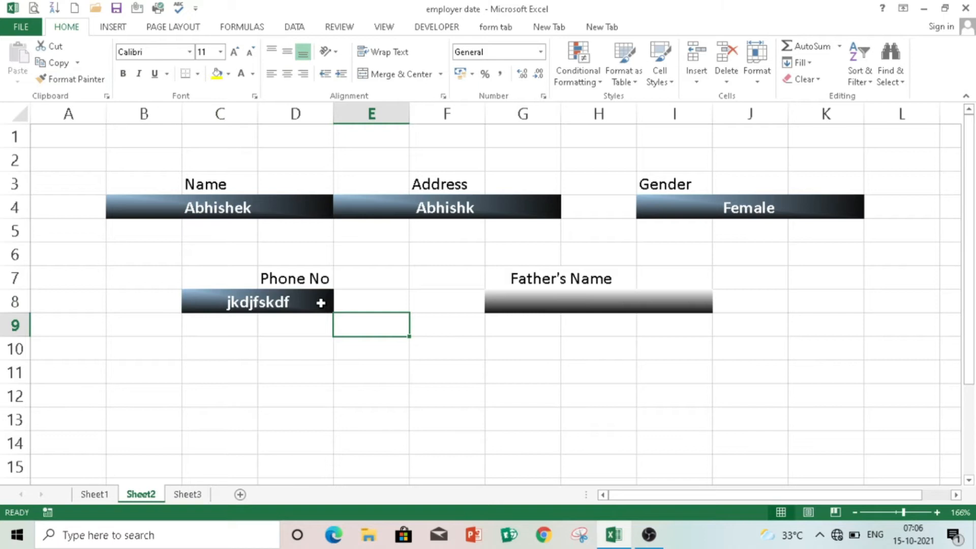
click(542, 306)
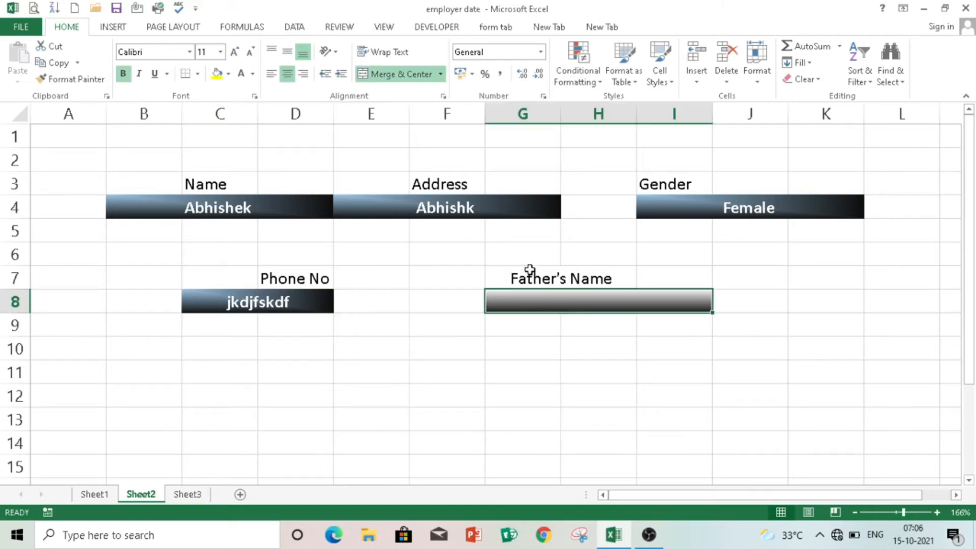
text(jkdjfskdf)
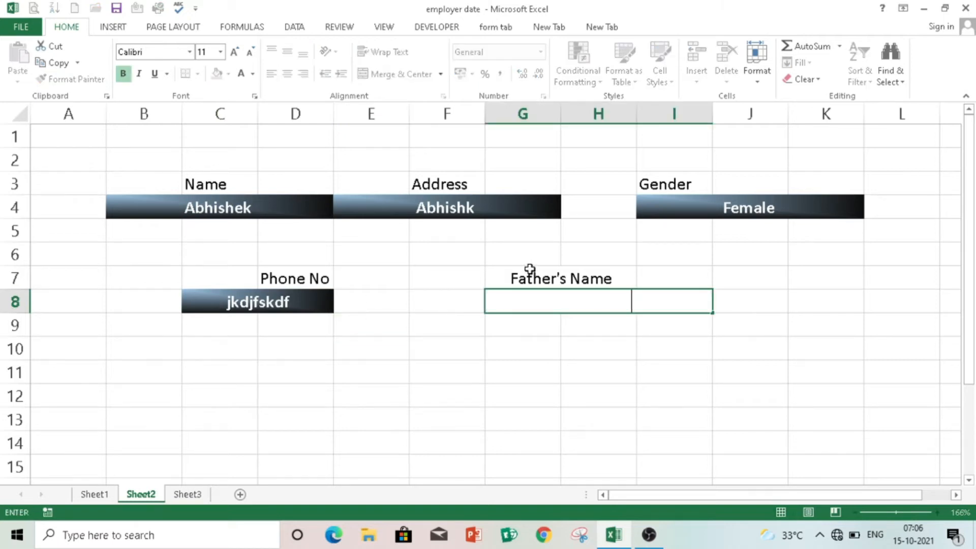
click(355, 324)
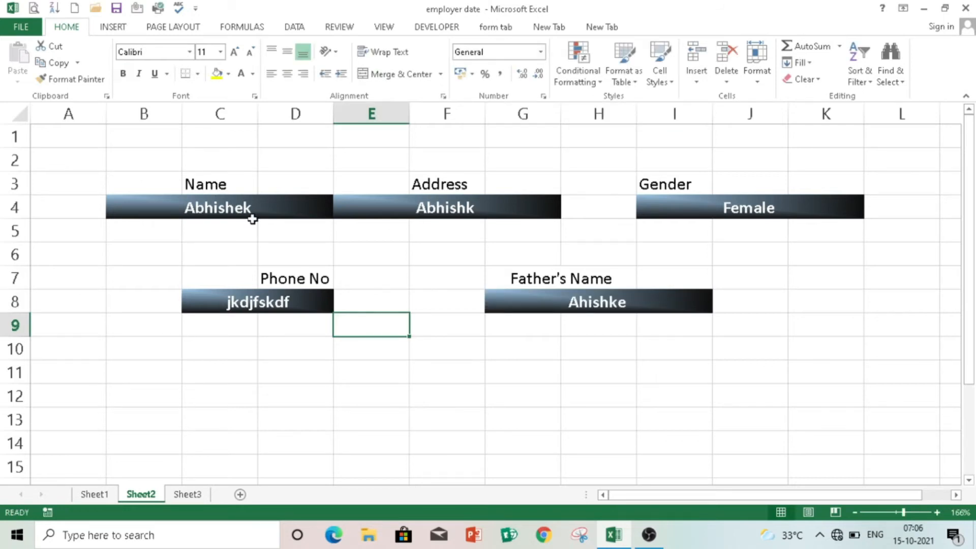
- Set the font colour of the Phone No entry in merged C8 to standard yellow
click(229, 75)
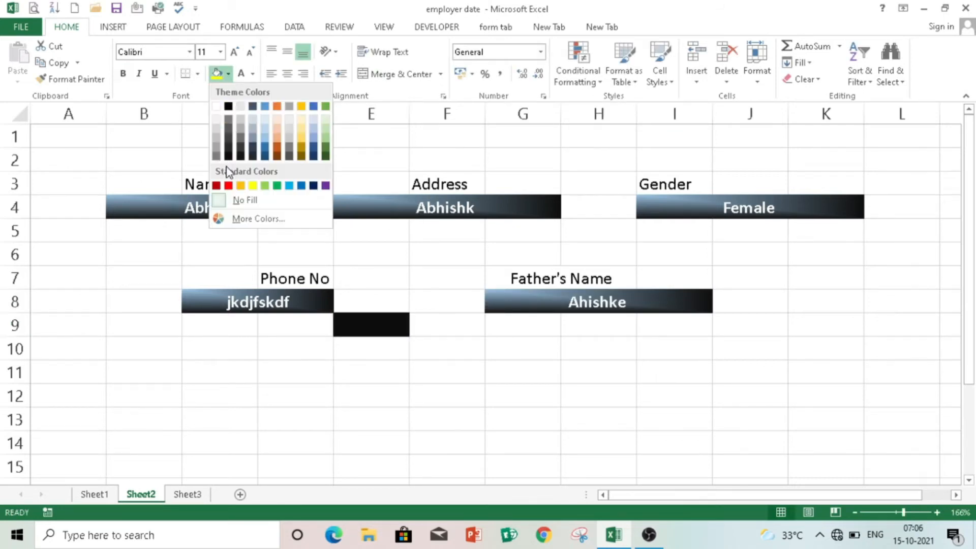
click(370, 262)
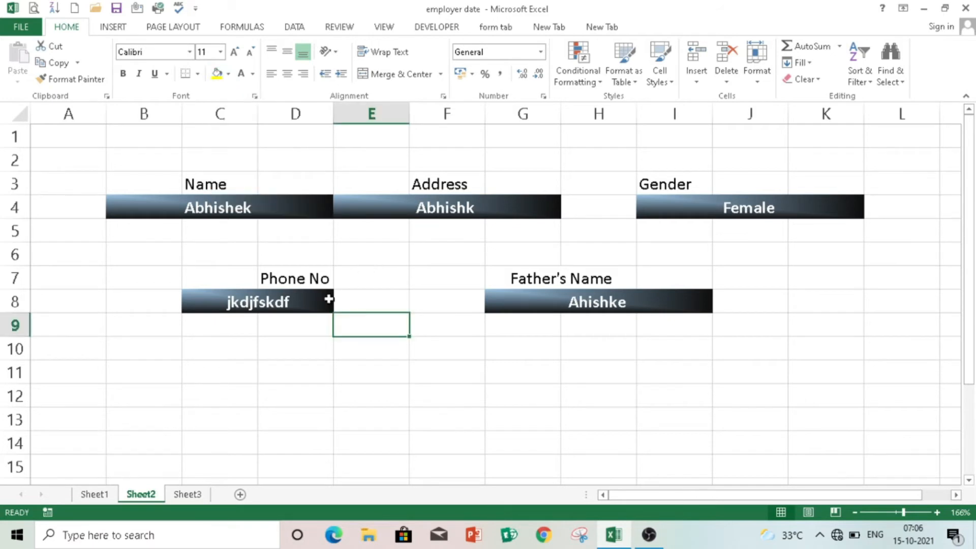
click(285, 302)
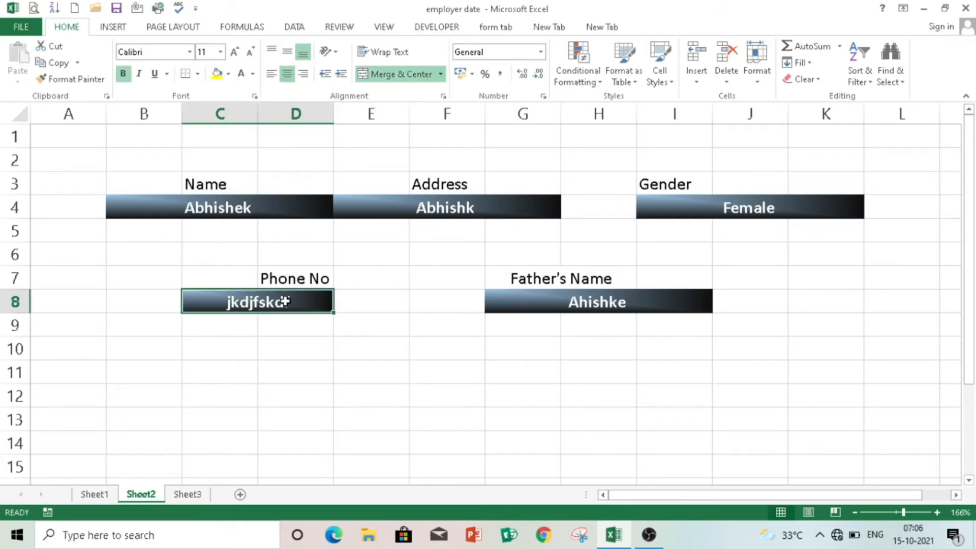
click(253, 75)
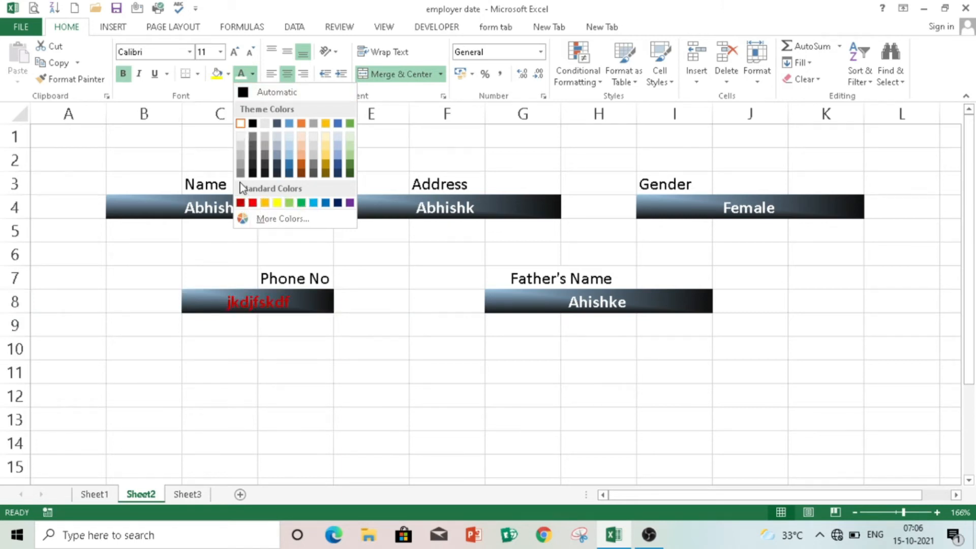
click(241, 153)
click(241, 152)
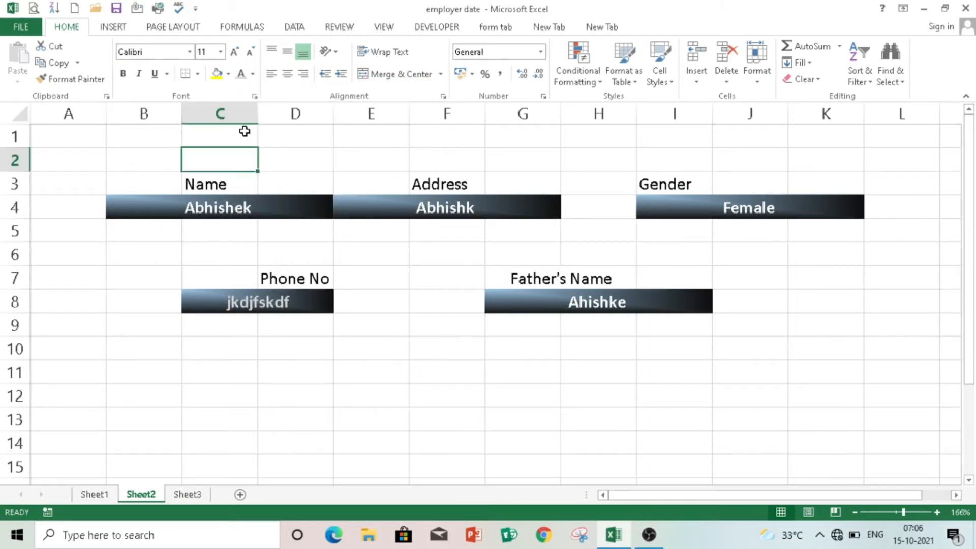
click(252, 74)
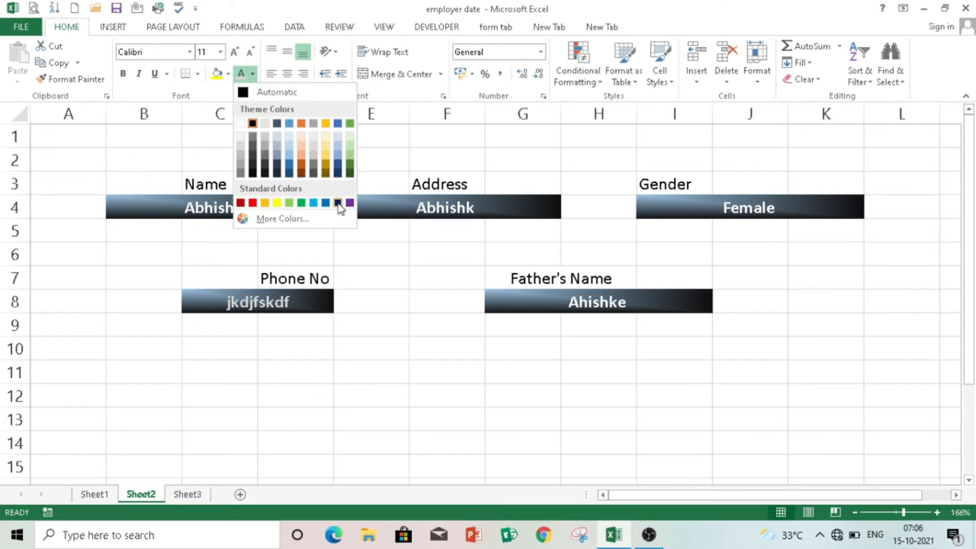
click(220, 160)
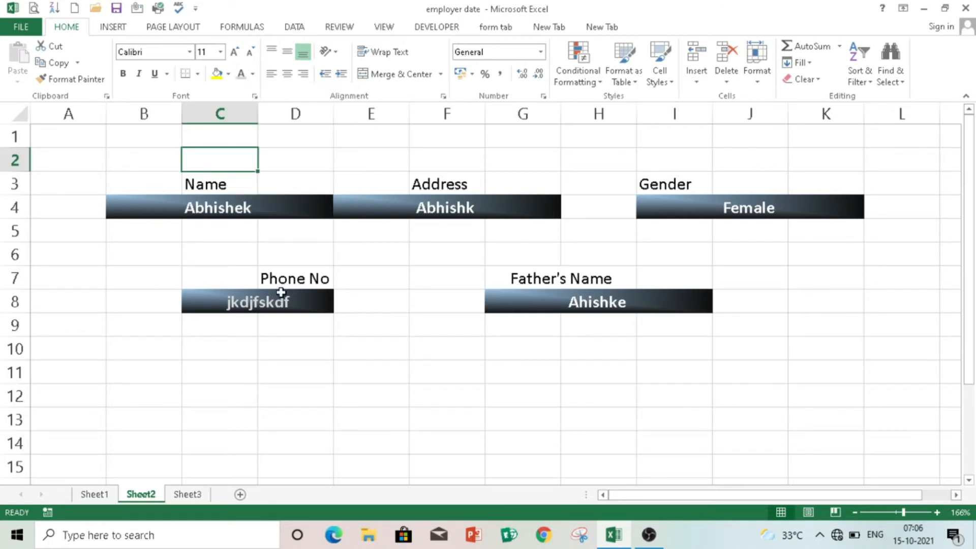
click(283, 300)
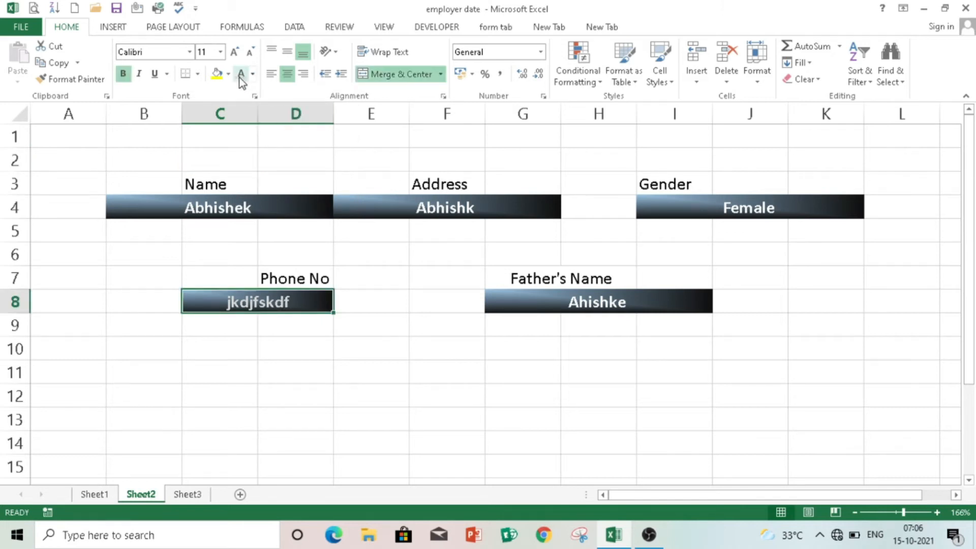
click(253, 74)
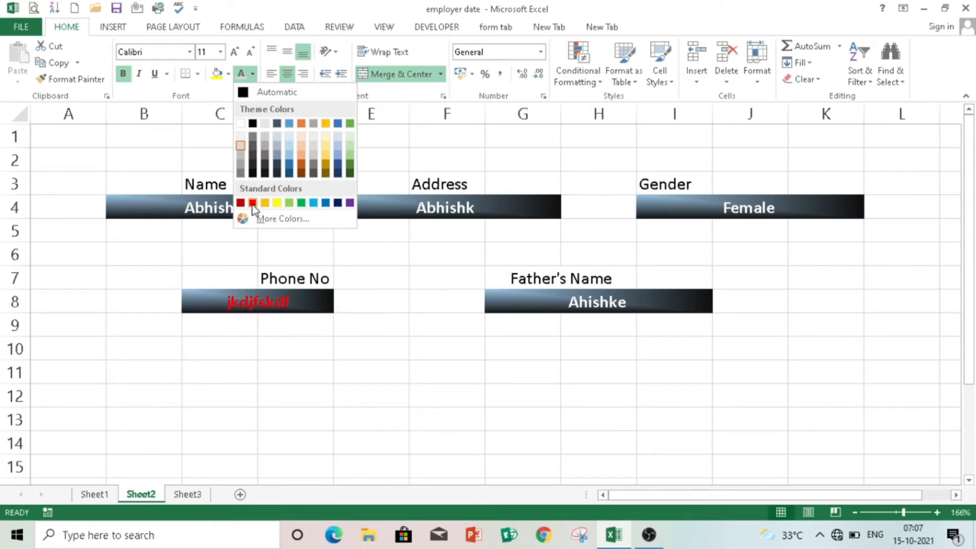
click(278, 202)
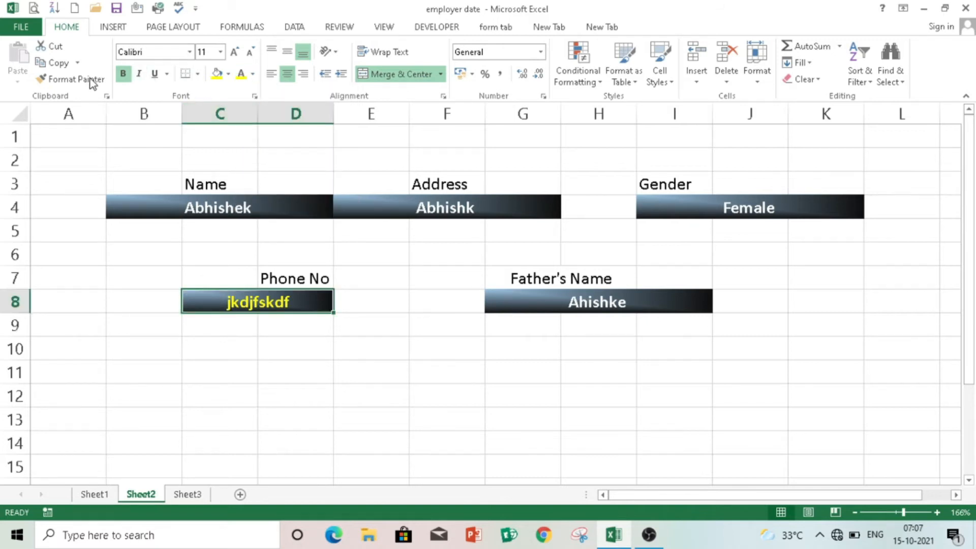
- Paint the Phone No entry's yellow format onto the Name, Address and Father's Name entries, then undo it
click(68, 79)
click(258, 203)
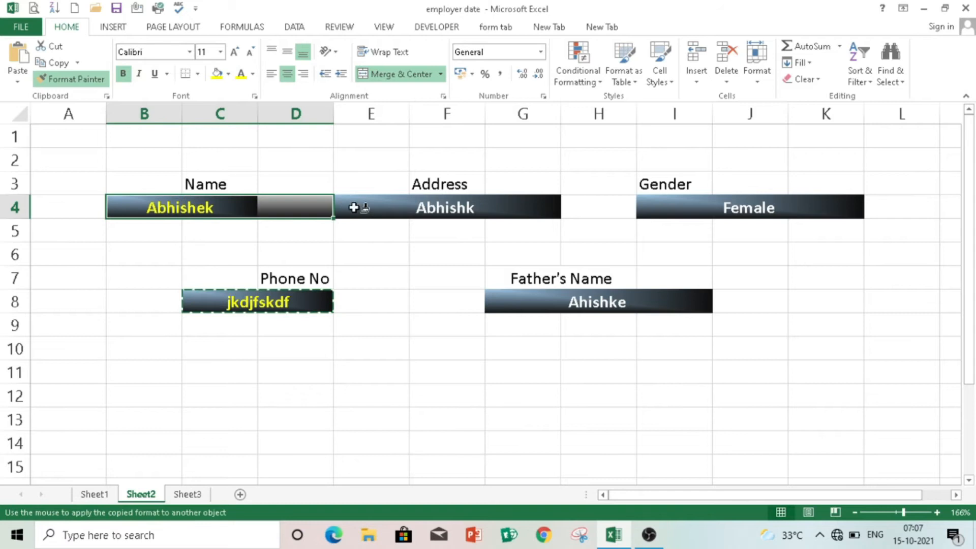
click(413, 208)
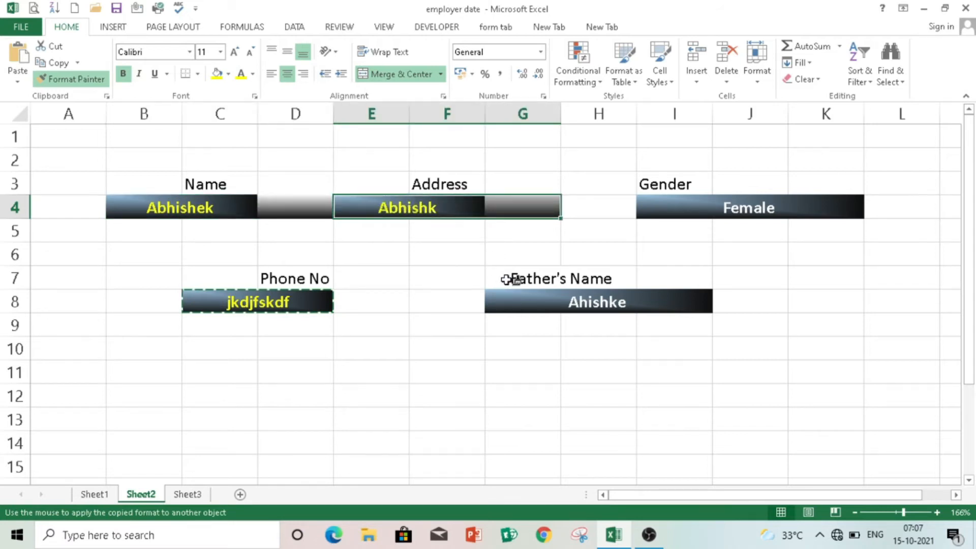
click(590, 301)
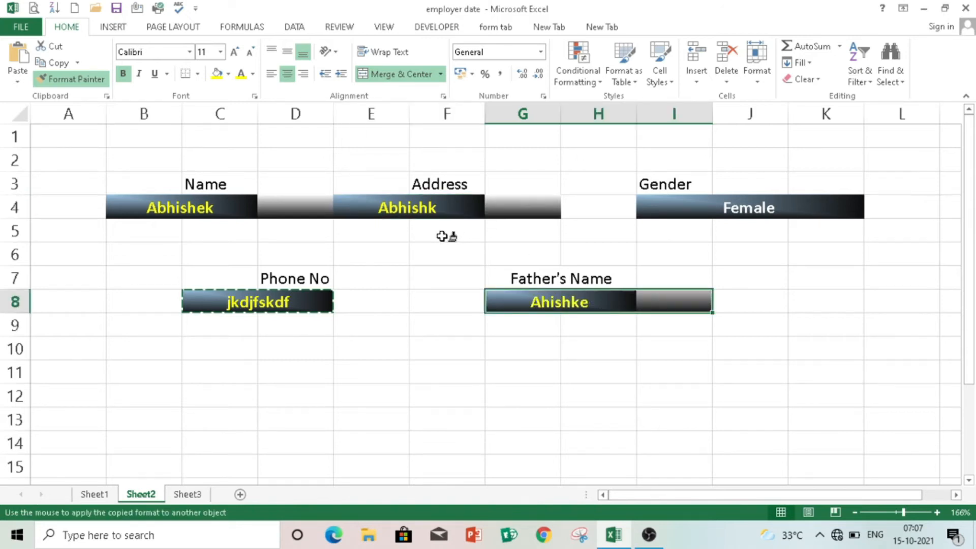
key(ctrl+z)
key(ctrl+z)
key(ctrl+z)
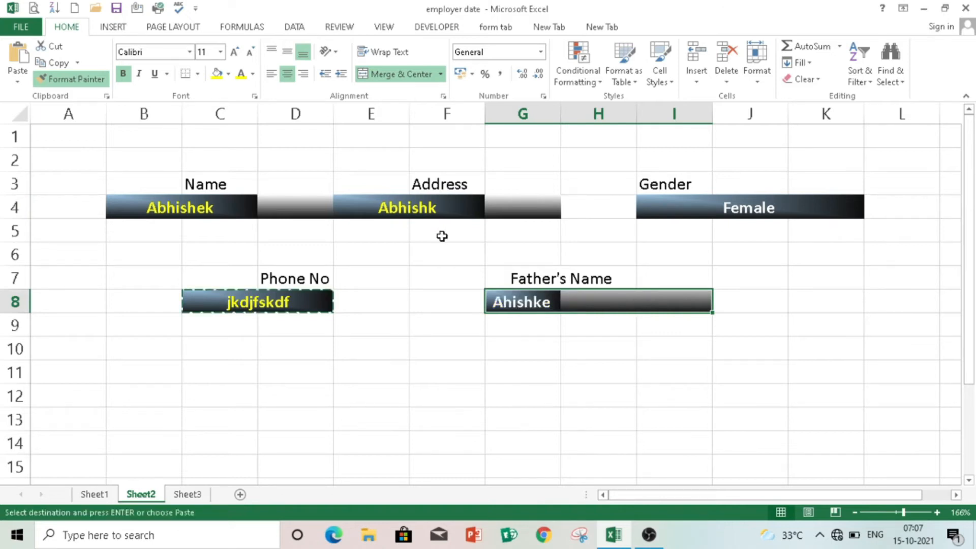
key(ctrl+z)
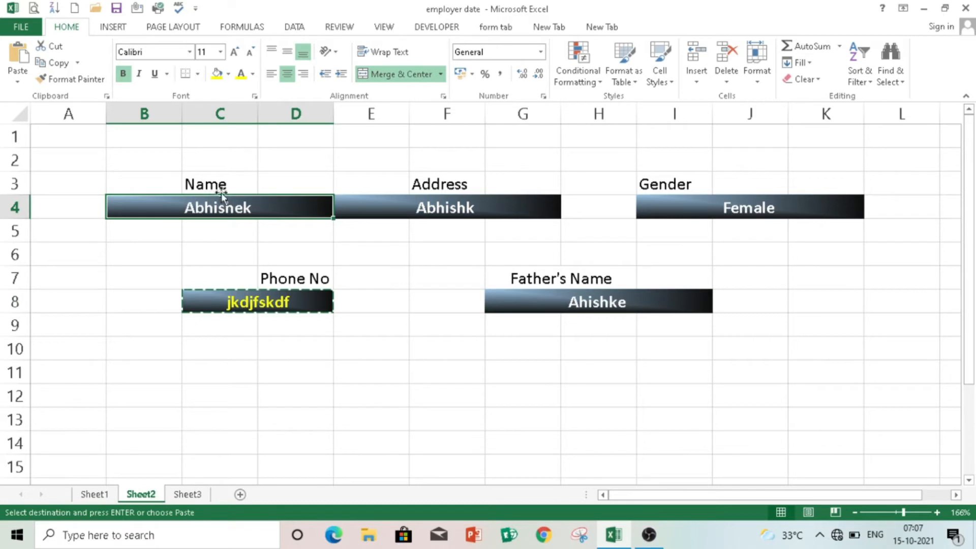
- Turn the Name entry B4 yellow and paint that format onto E4, I4, G8 and C8
click(253, 74)
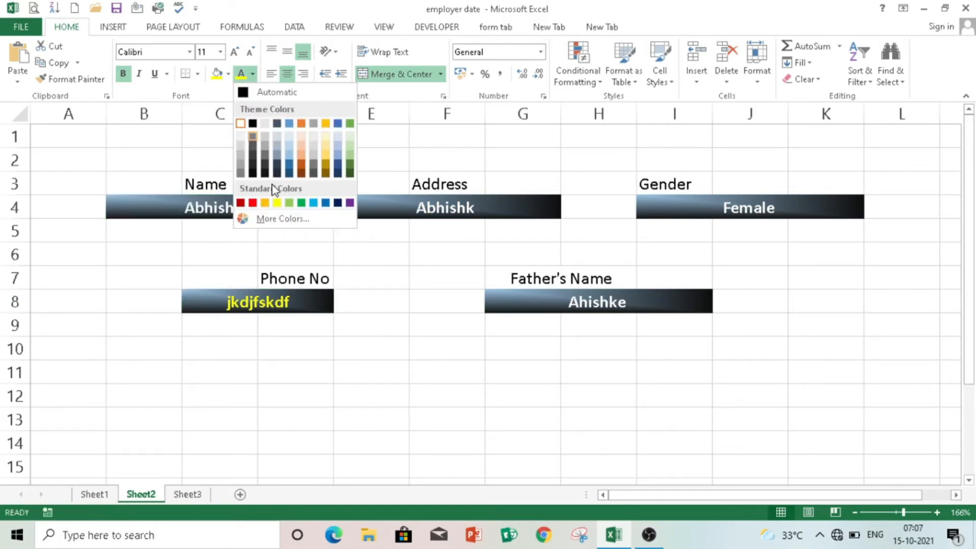
click(278, 203)
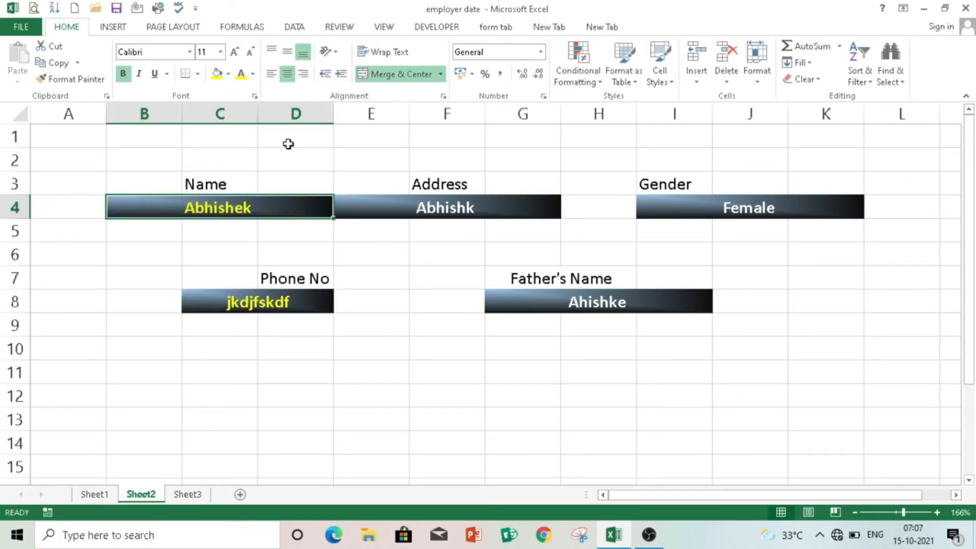
click(81, 80)
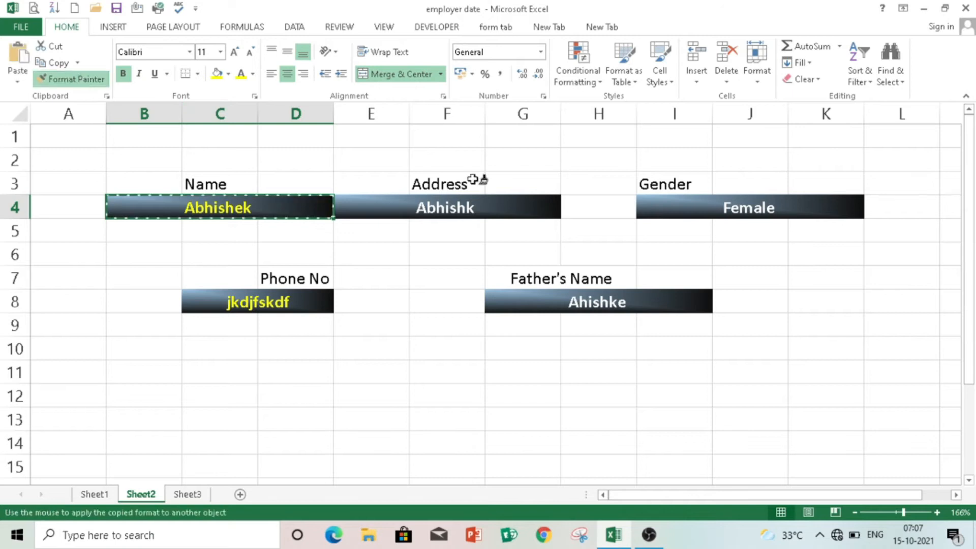
click(429, 205)
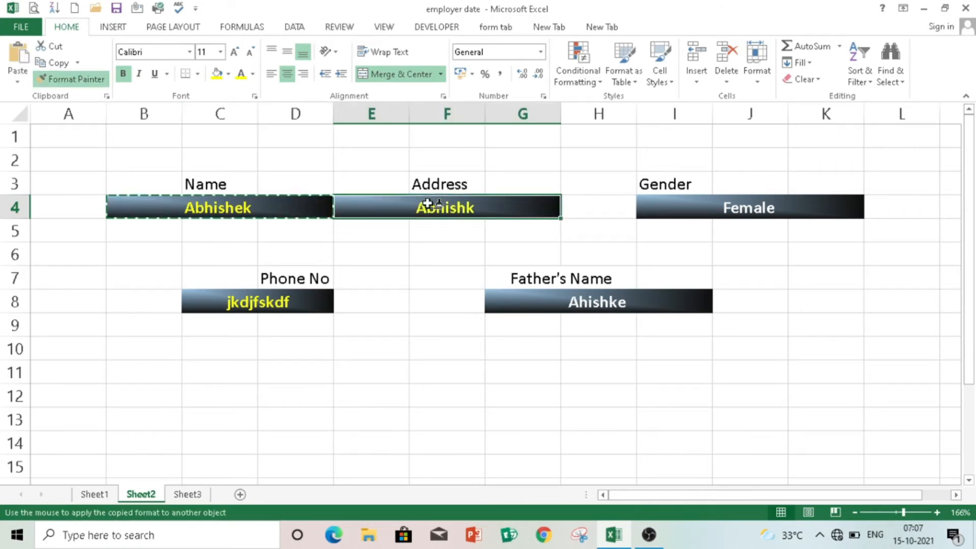
click(749, 205)
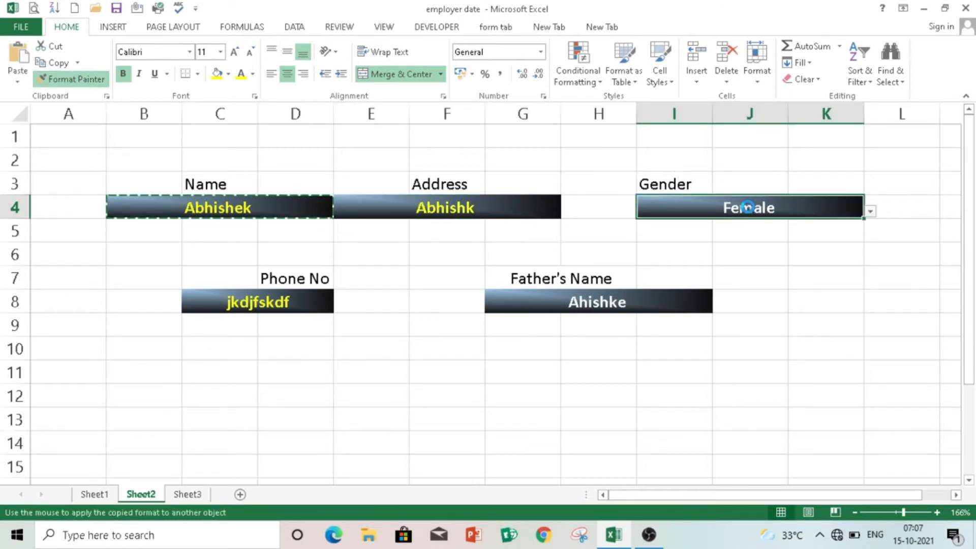
click(592, 297)
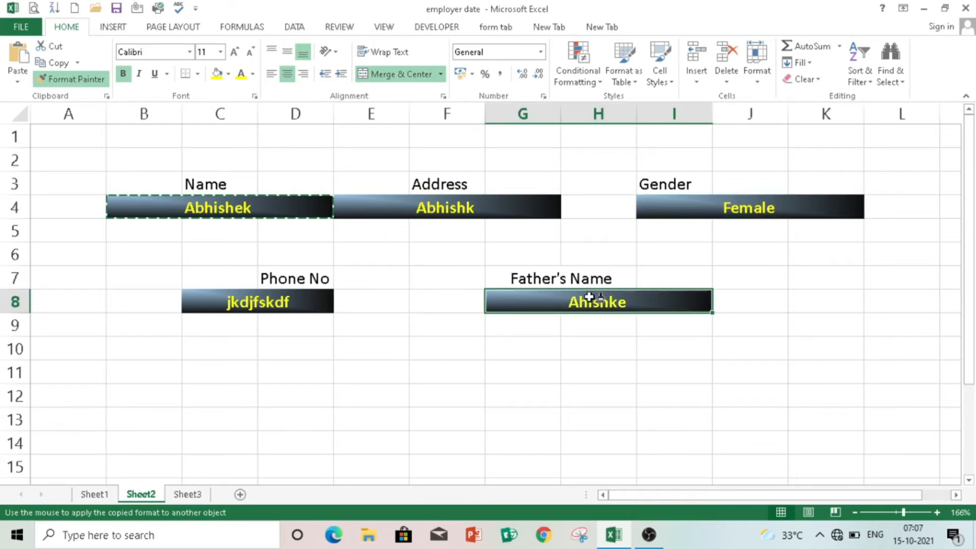
click(262, 295)
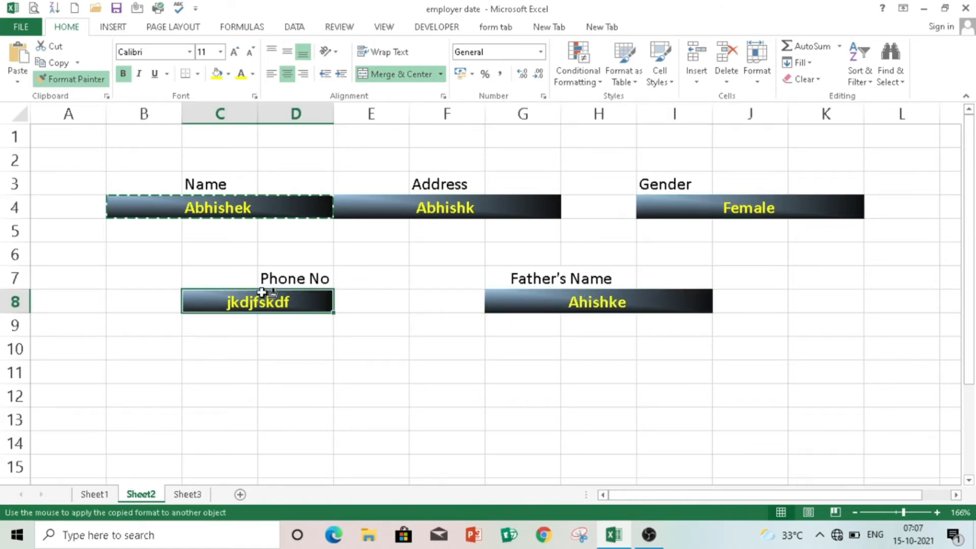
click(79, 78)
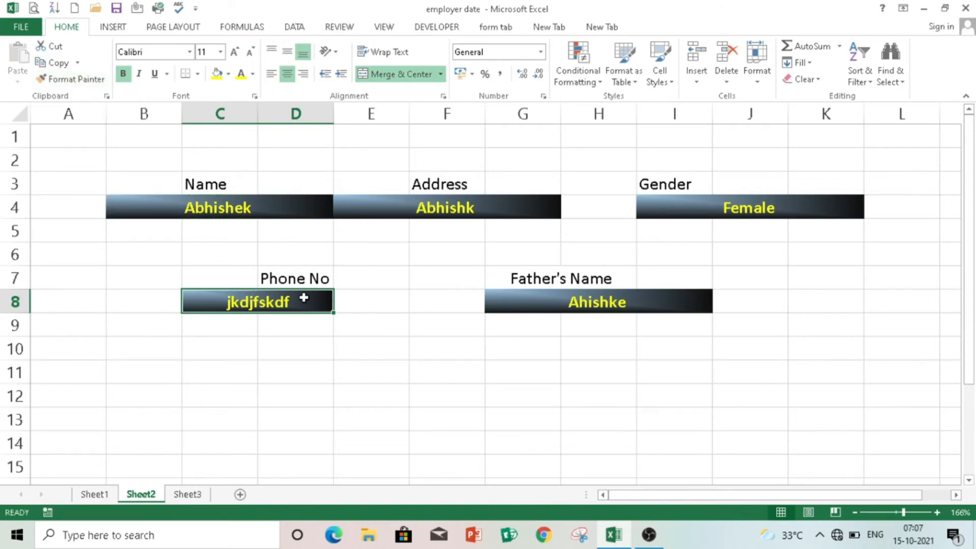
key(BackSpace)
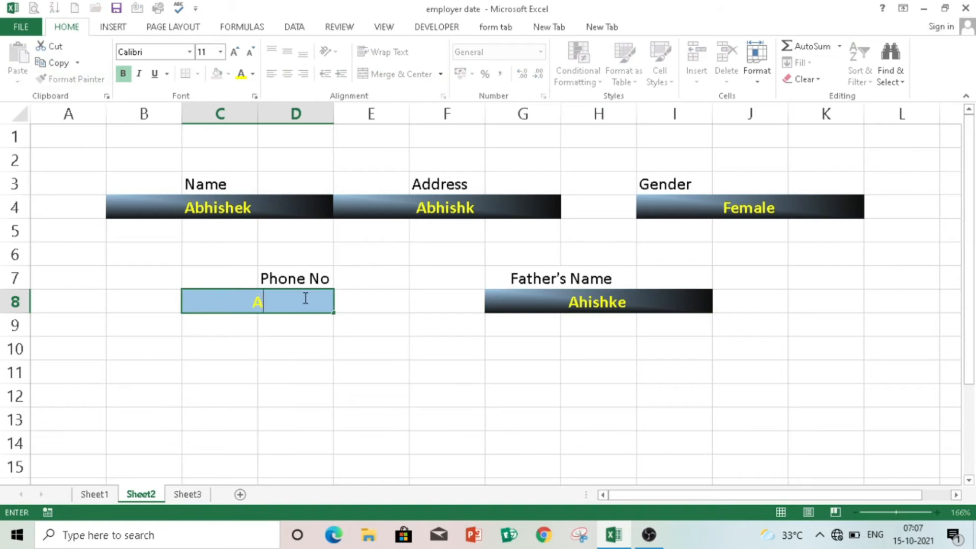
click(489, 338)
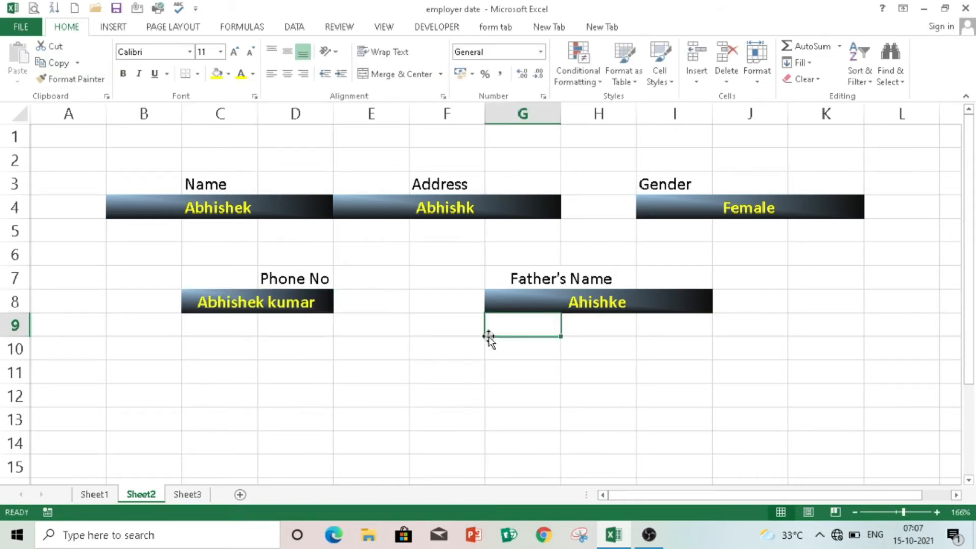
click(623, 327)
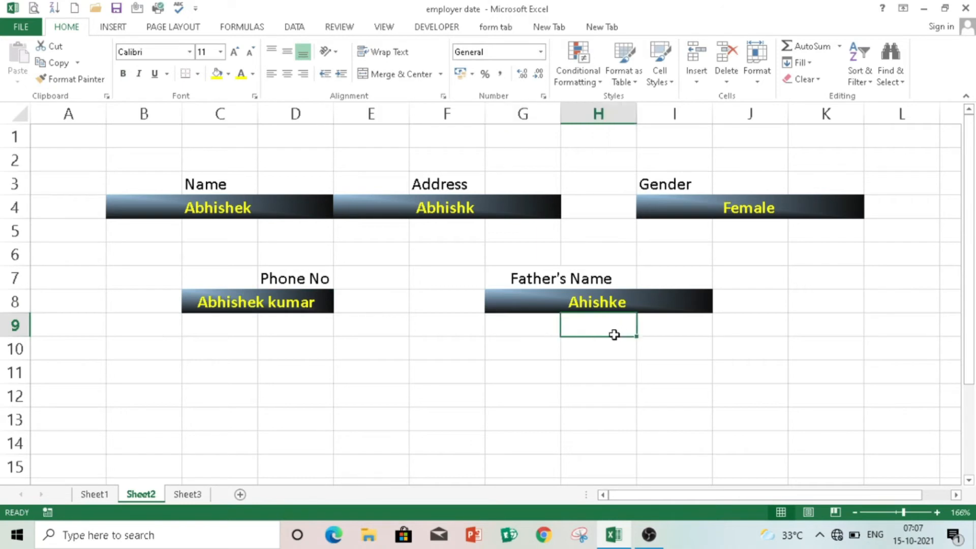
click(697, 363)
click(840, 338)
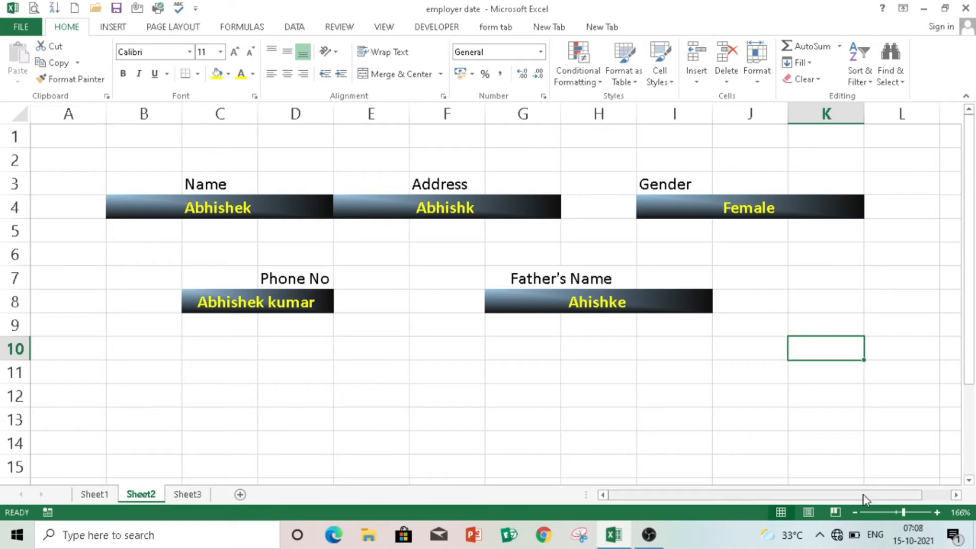
drag(865, 498, 900, 498)
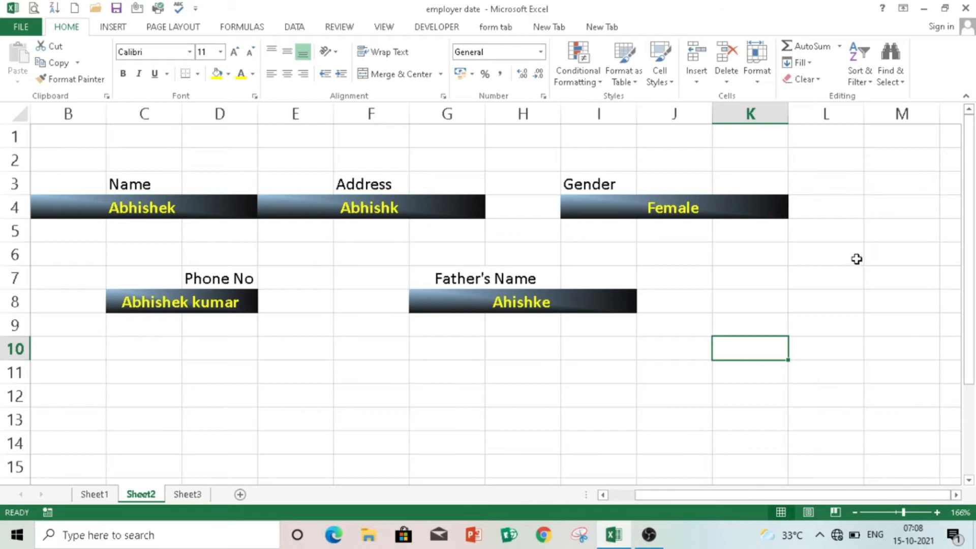
- Link M5 and M6 to the Name and Address entries with =B4 and =E4
click(879, 226)
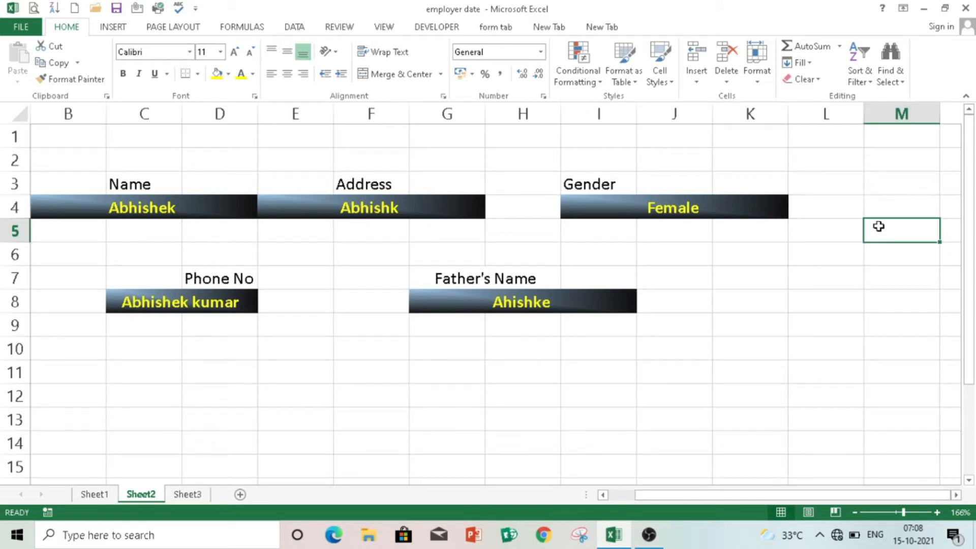
text(-)
key(BackSpace)
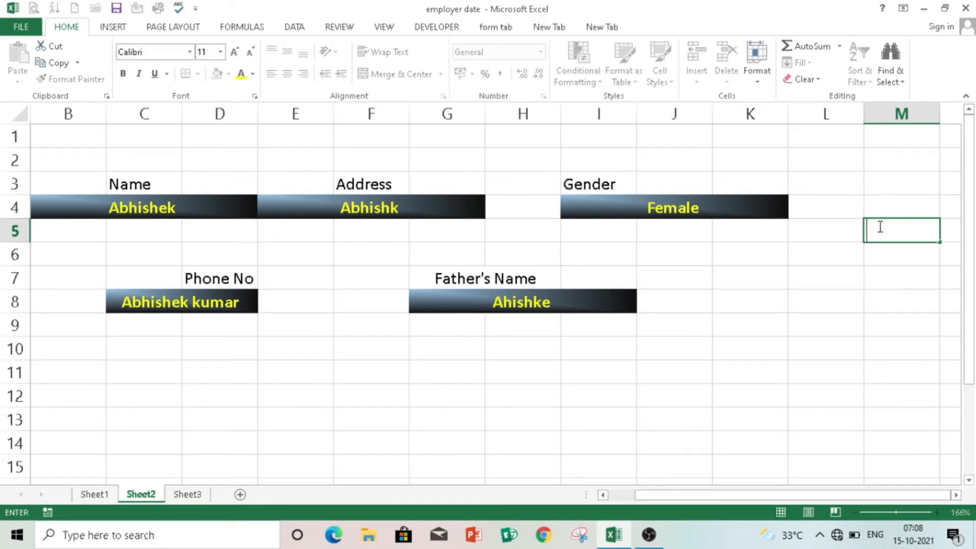
text(=)
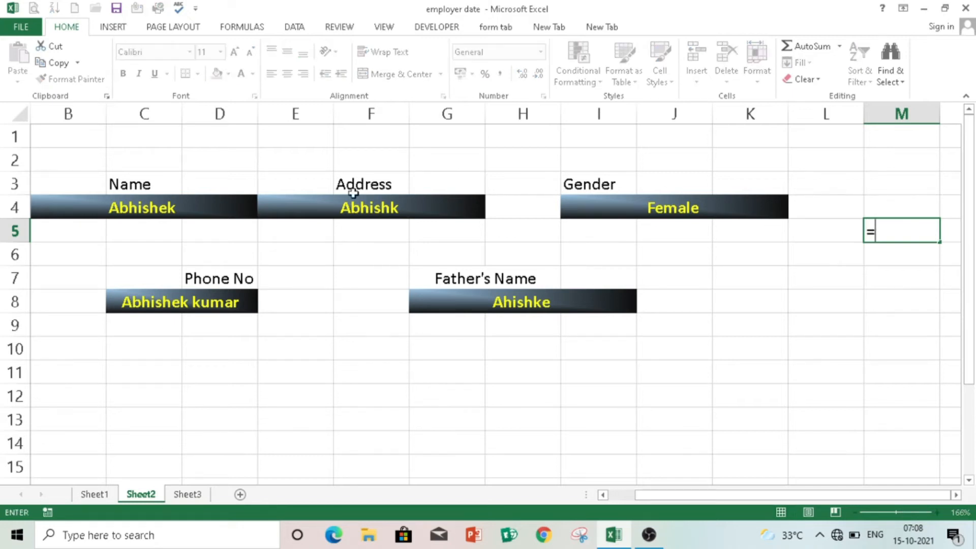
click(232, 209)
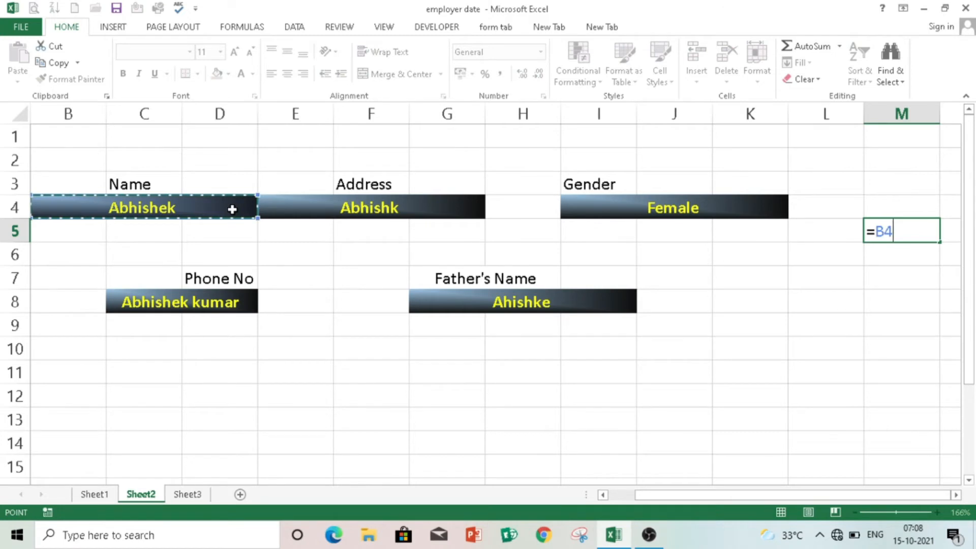
key(Return)
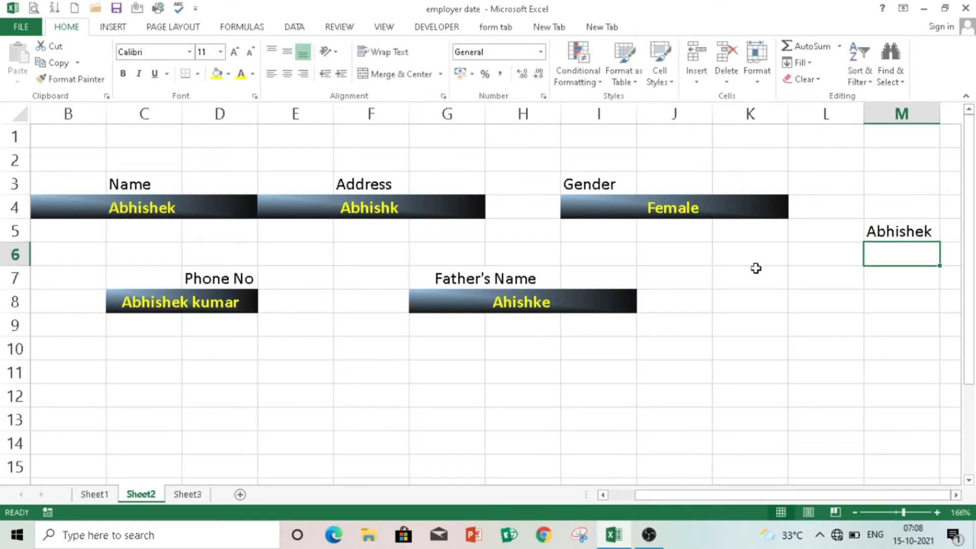
text(=)
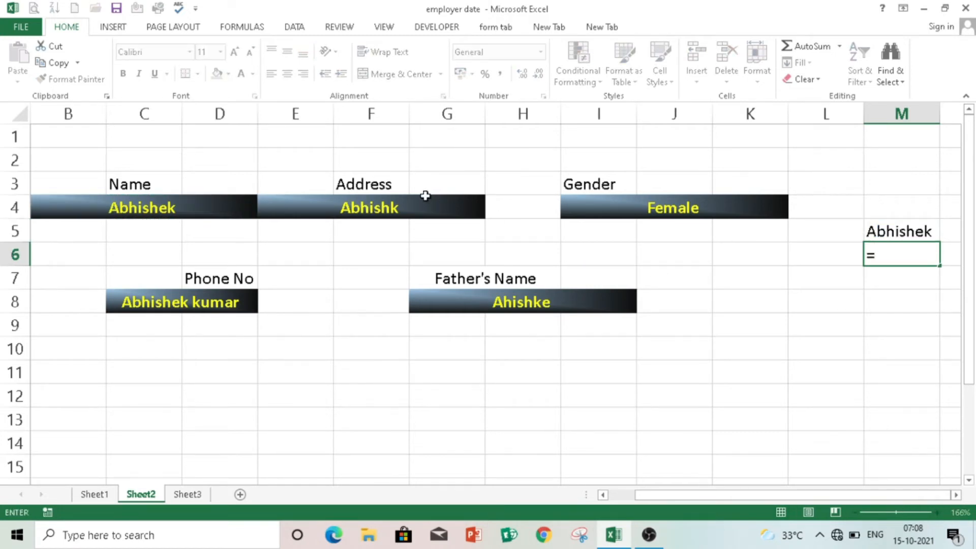
click(433, 205)
key(Return)
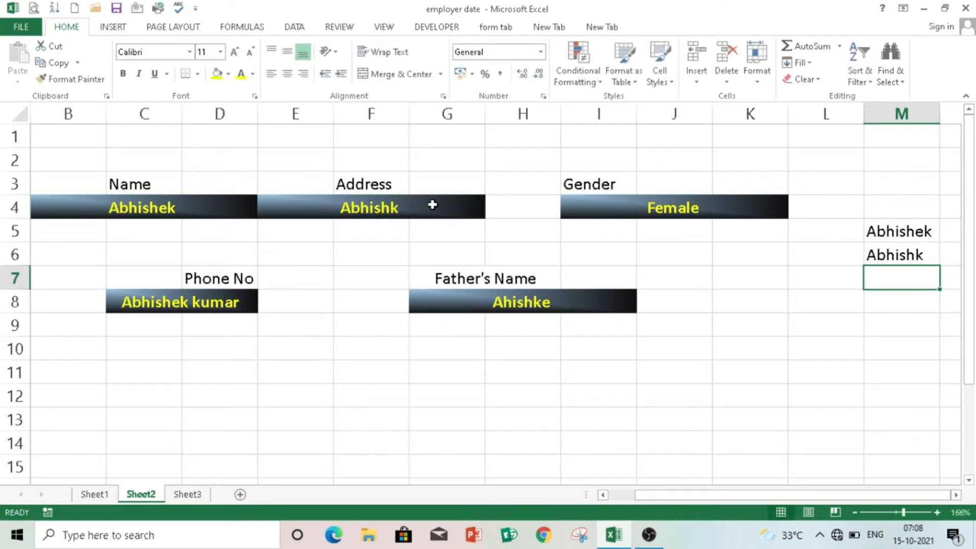
- Link M7, M8 and M9 to the Gender, Phone No and Father's Name entries (=I4, =C8, =G8)
text(=)
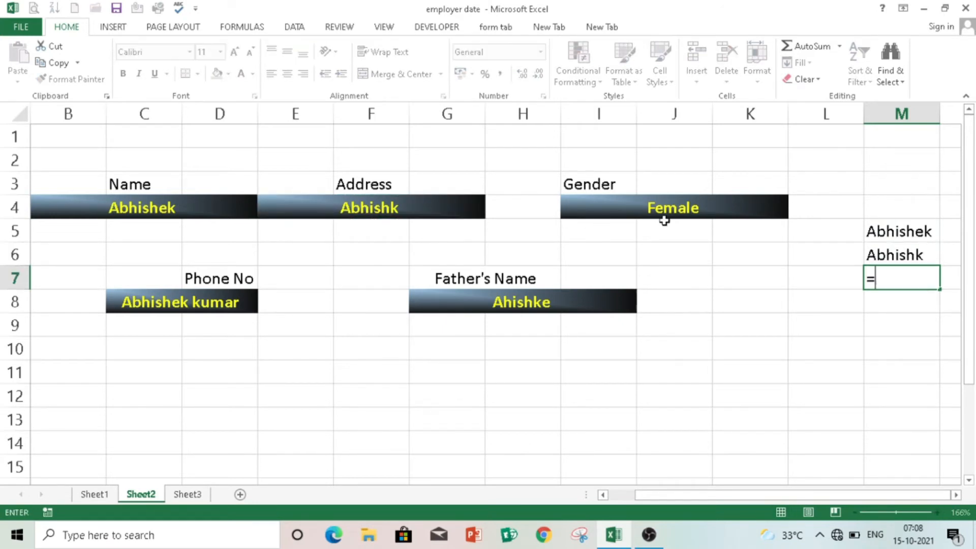
click(660, 206)
key(Return)
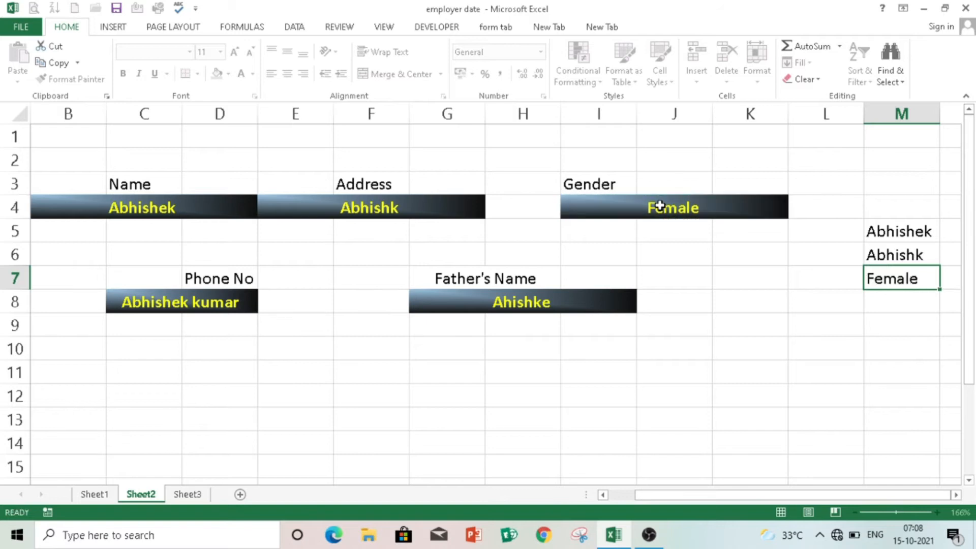
text(=)
click(194, 304)
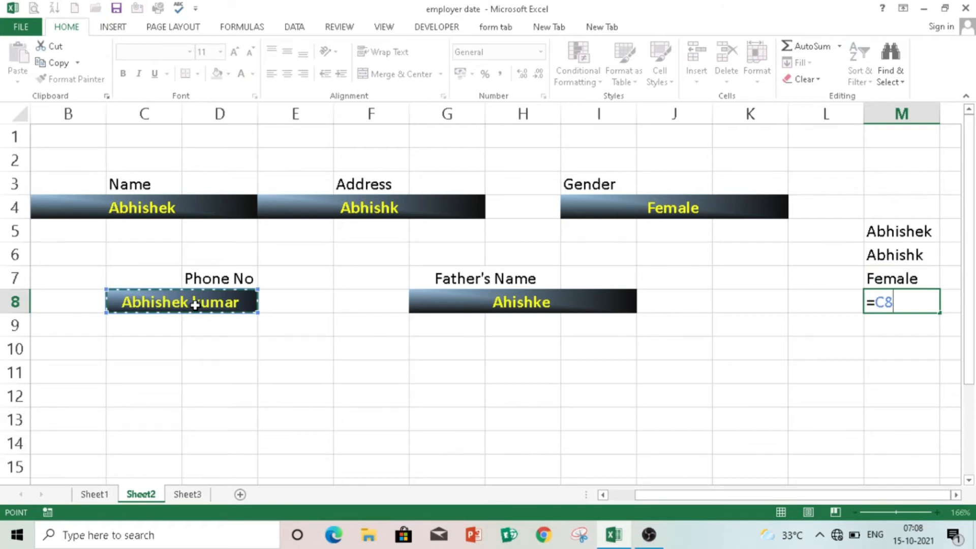
key(Return)
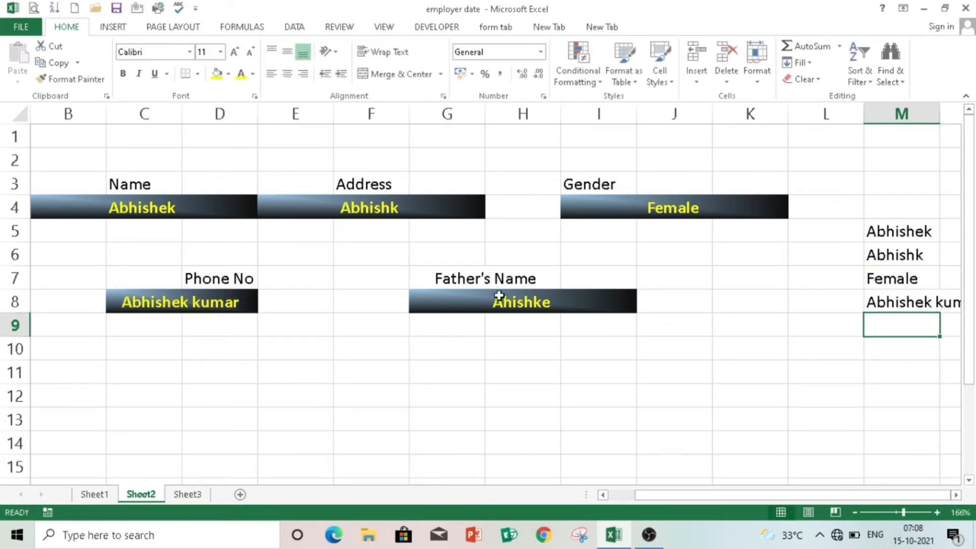
text(=)
click(566, 300)
key(Return)
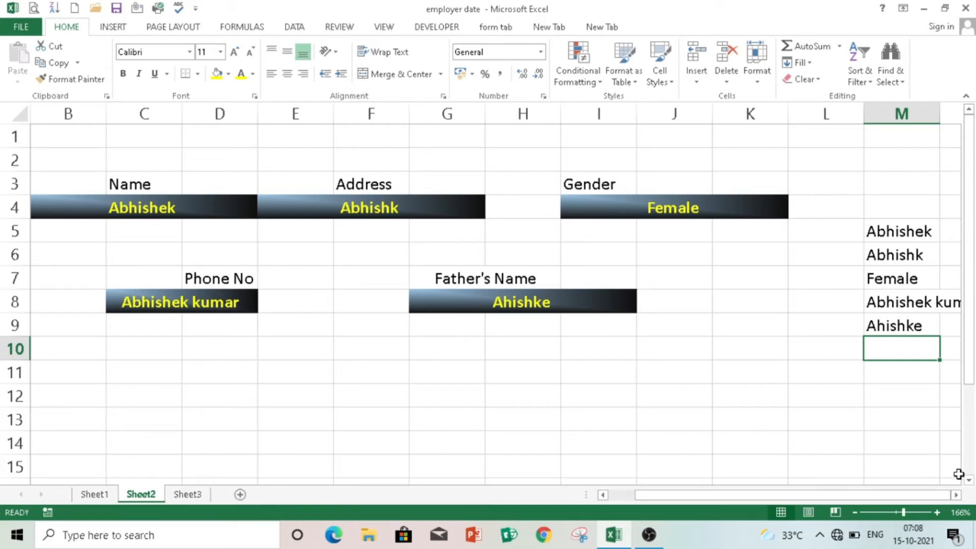
click(956, 496)
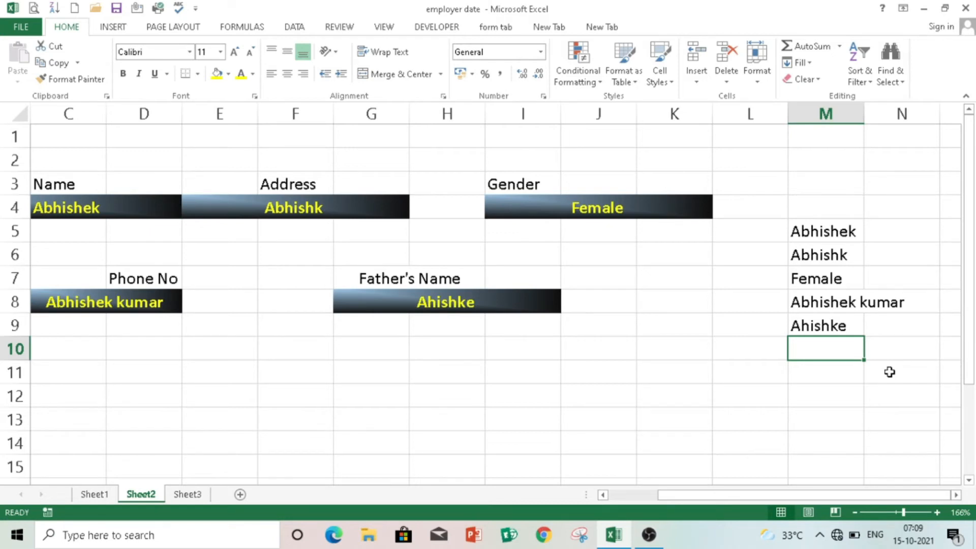
- Start a =COUNTA( formula in N11 with M5, M6 and M7 as arguments
click(890, 372)
text(=)
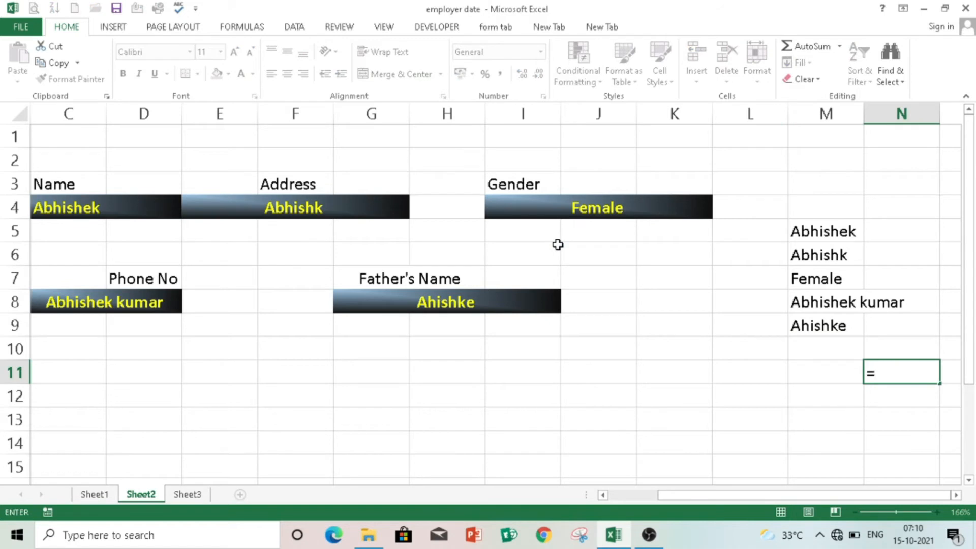
text(count)
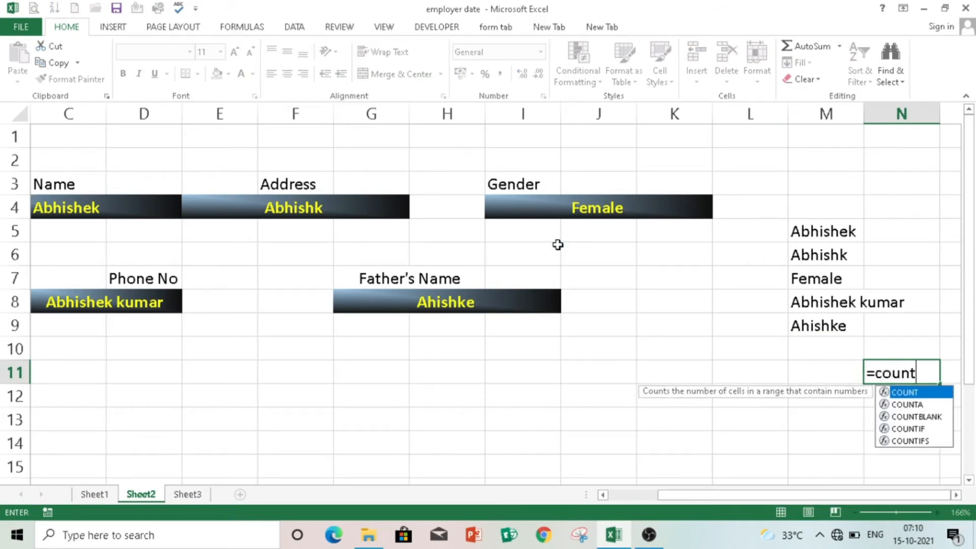
text(a()
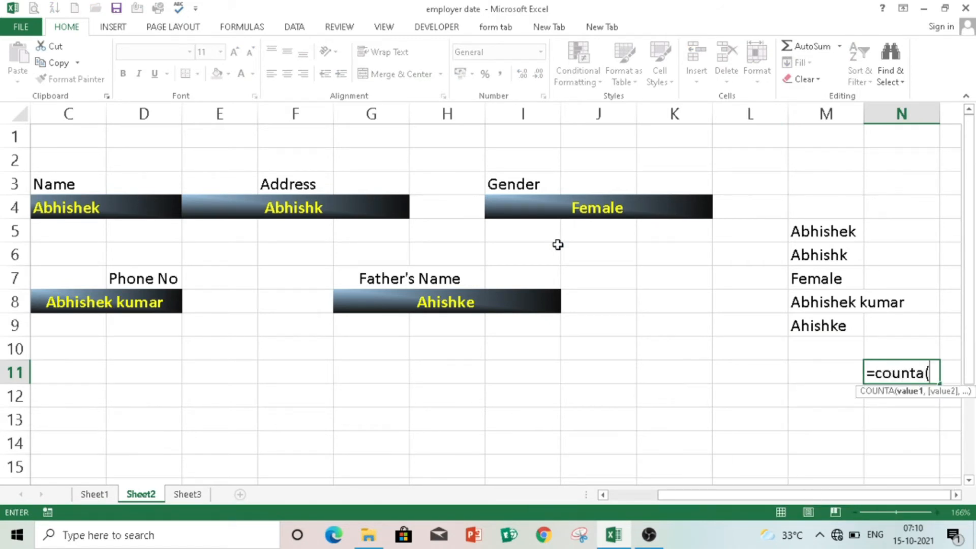
click(806, 229)
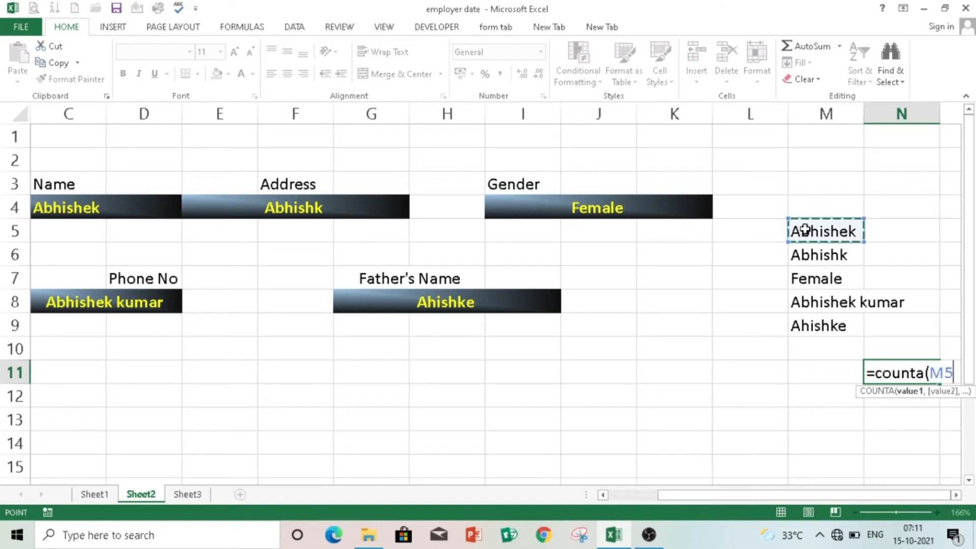
text(,)
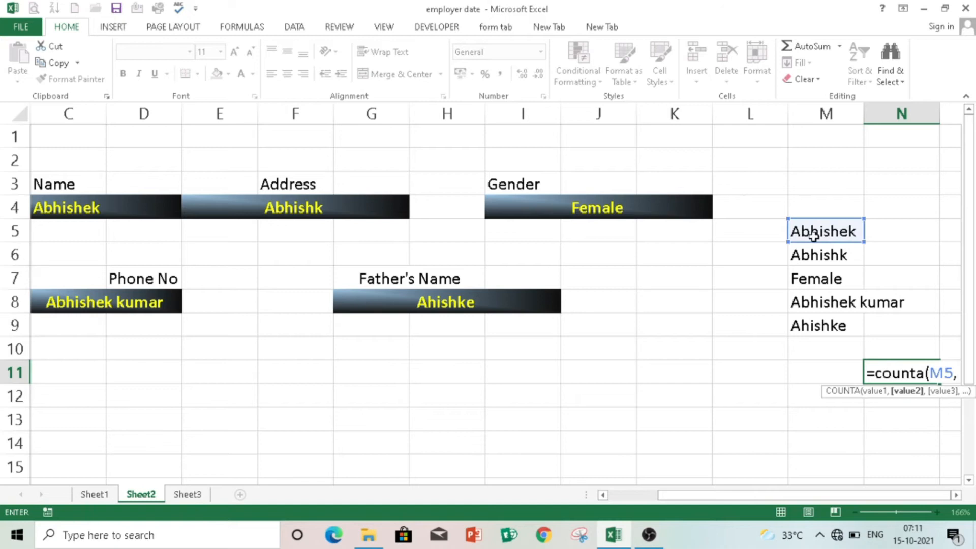
click(824, 257)
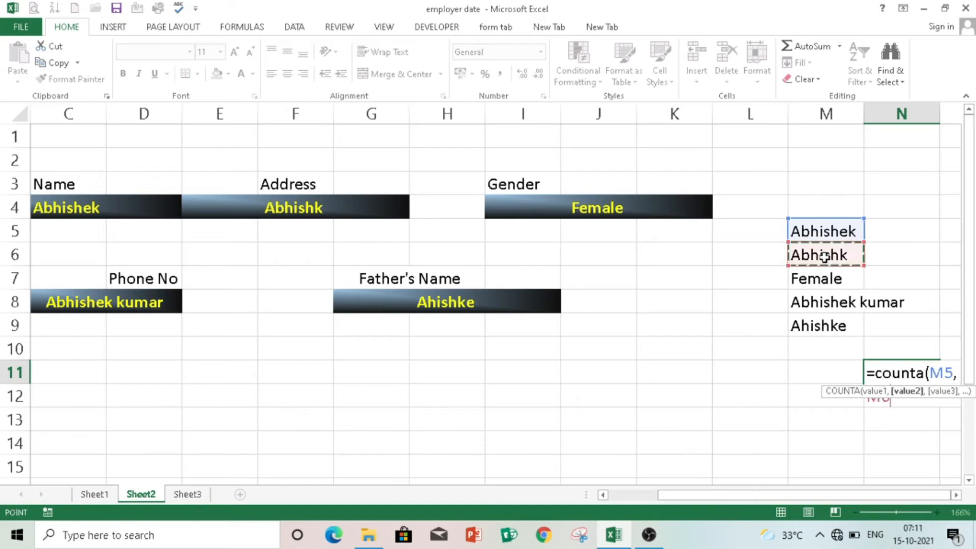
text(,)
click(826, 277)
text(,)
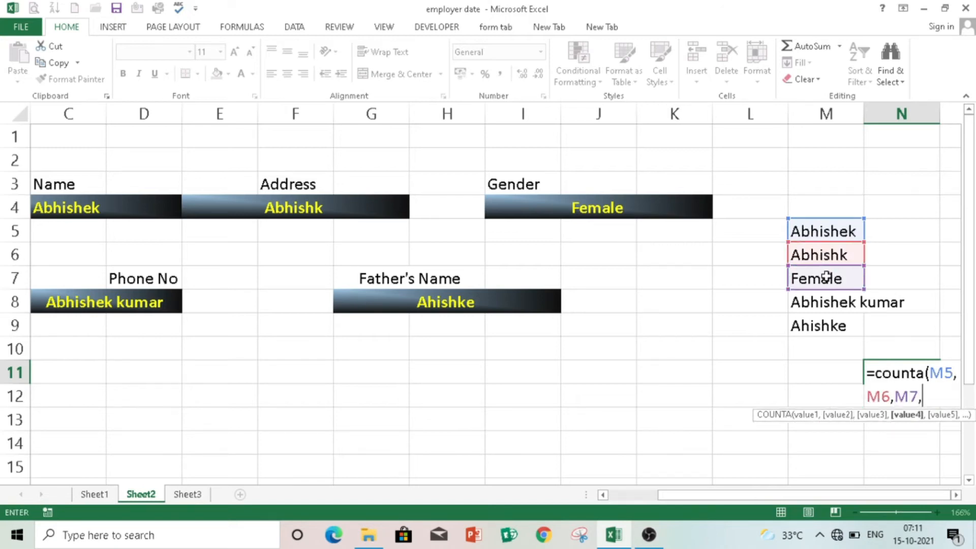
- Add M8 and M9, close the COUNTA formula and commit it so N11 shows 5
click(833, 303)
text(,)
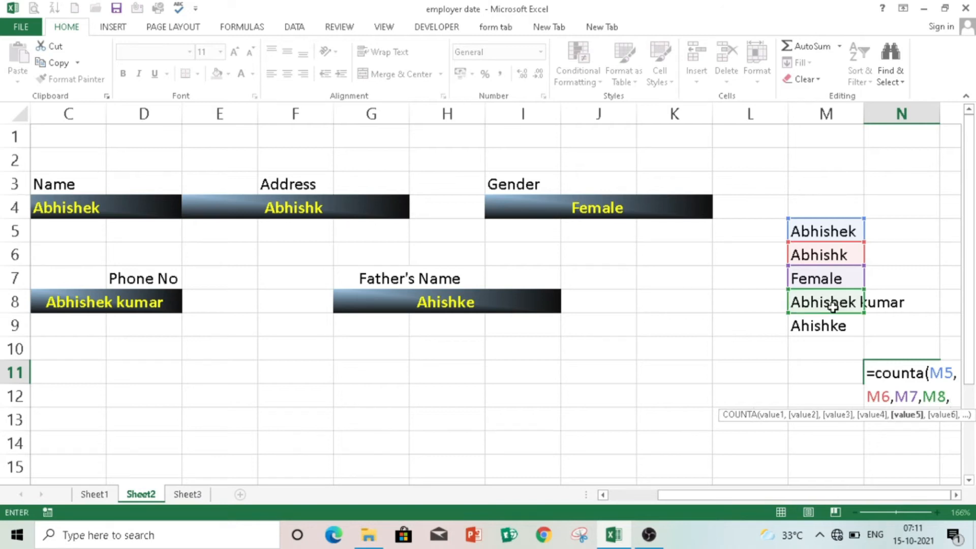
click(832, 327)
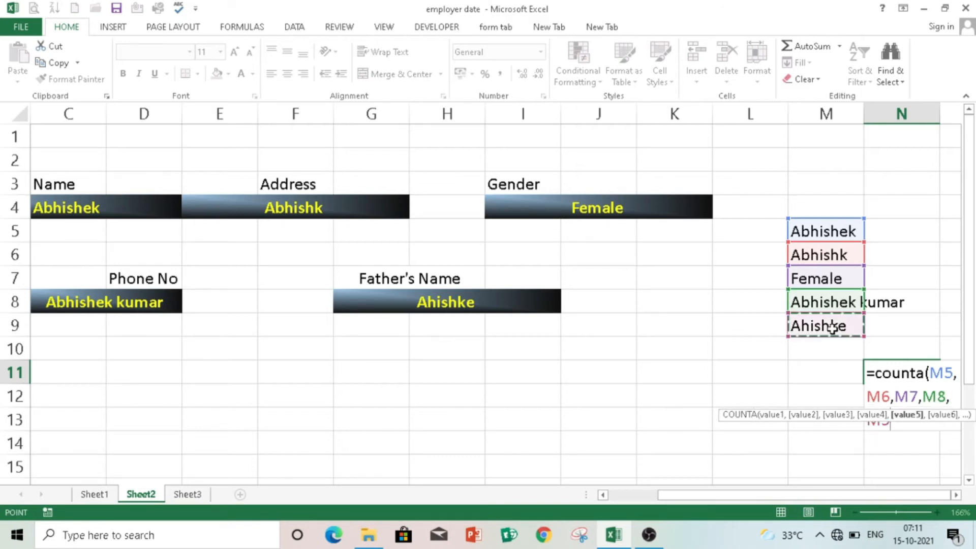
text())
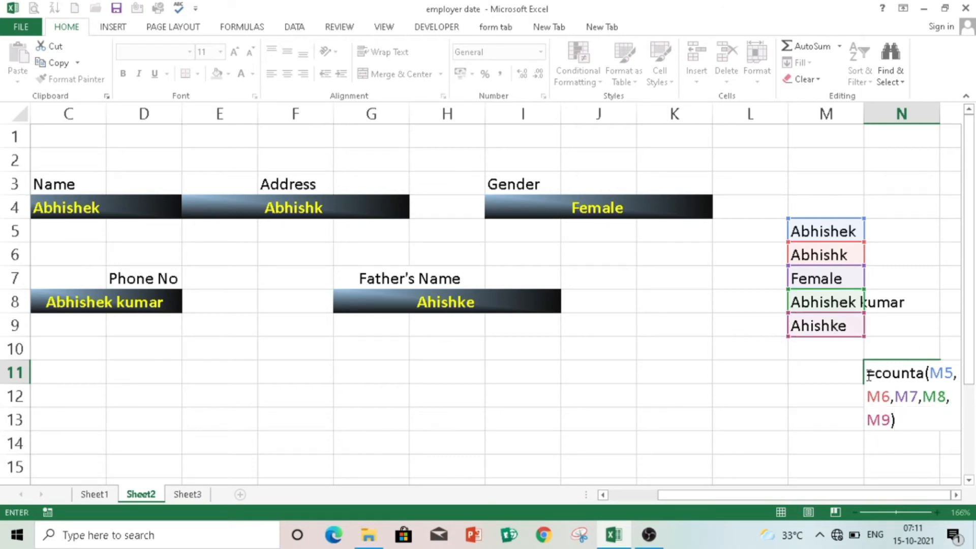
drag(869, 374, 898, 424)
click(897, 424)
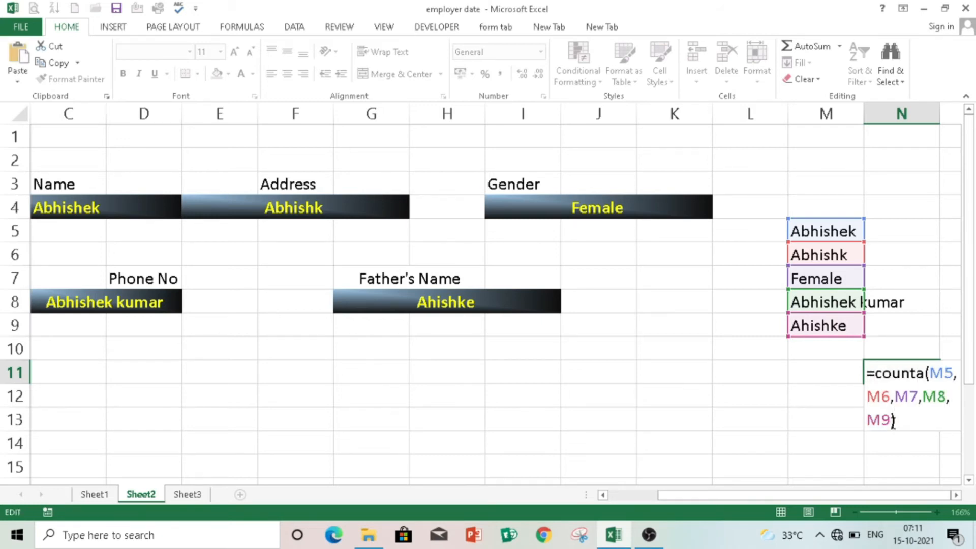
click(896, 423)
key(Return)
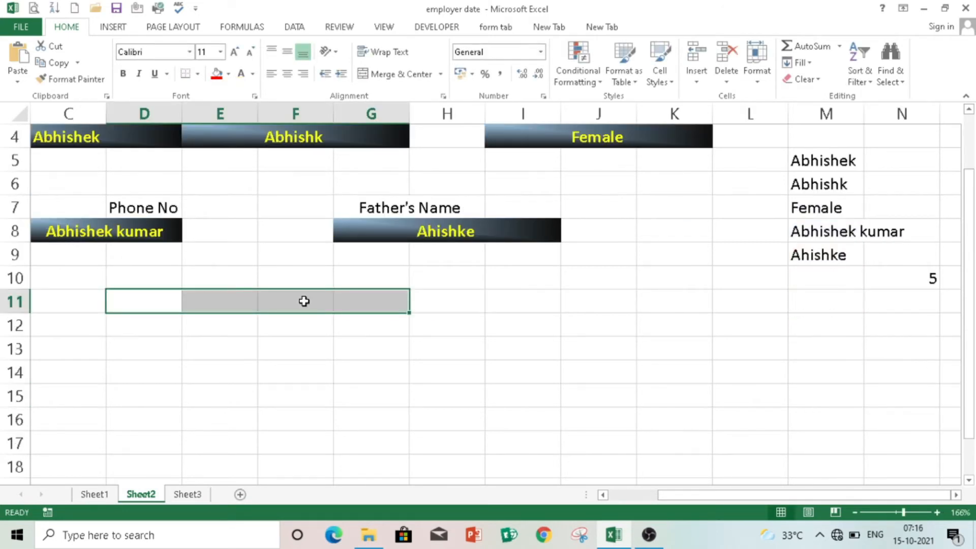
- Enter the label 'SAVE DATA ENTRY' in cell D11
text(SAVE)
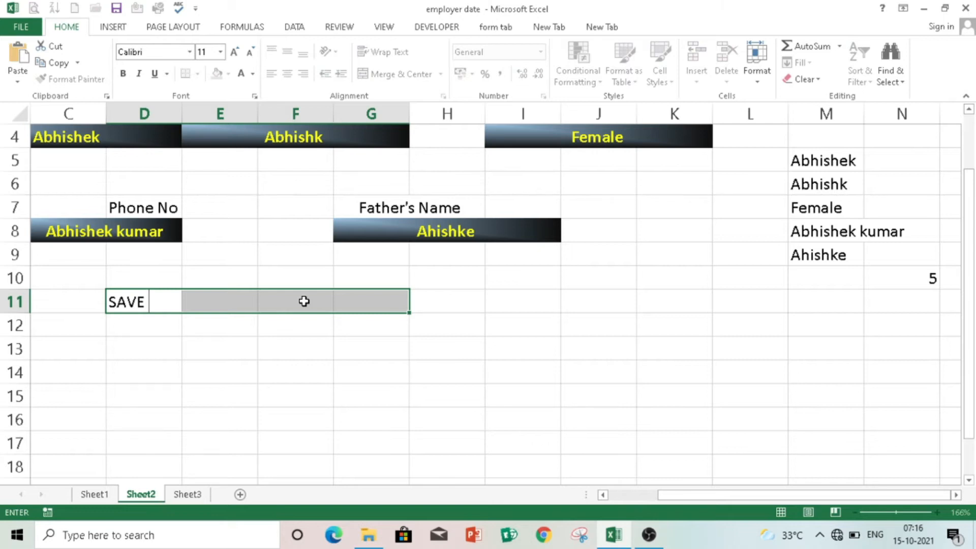
text( DATA )
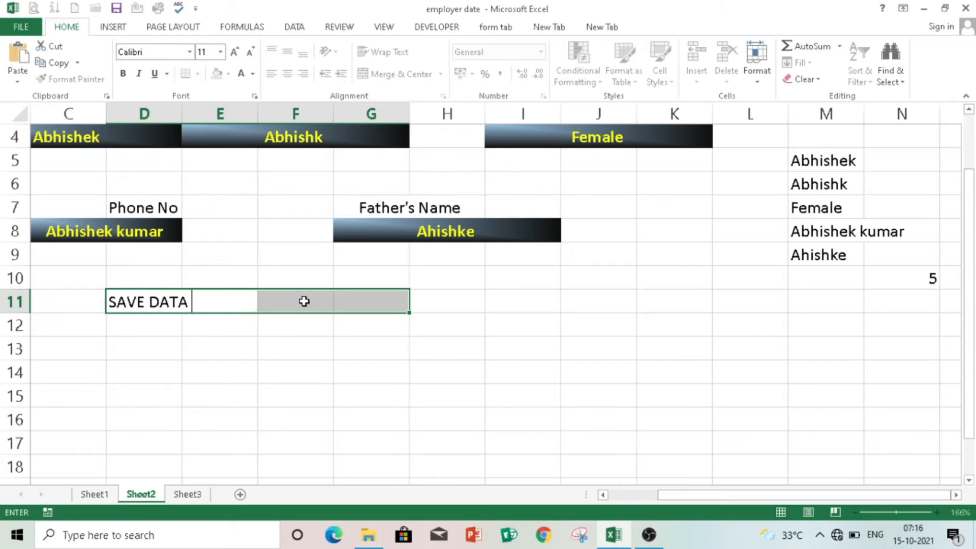
text(ENTRU)
key(BackSpace)
text(Y)
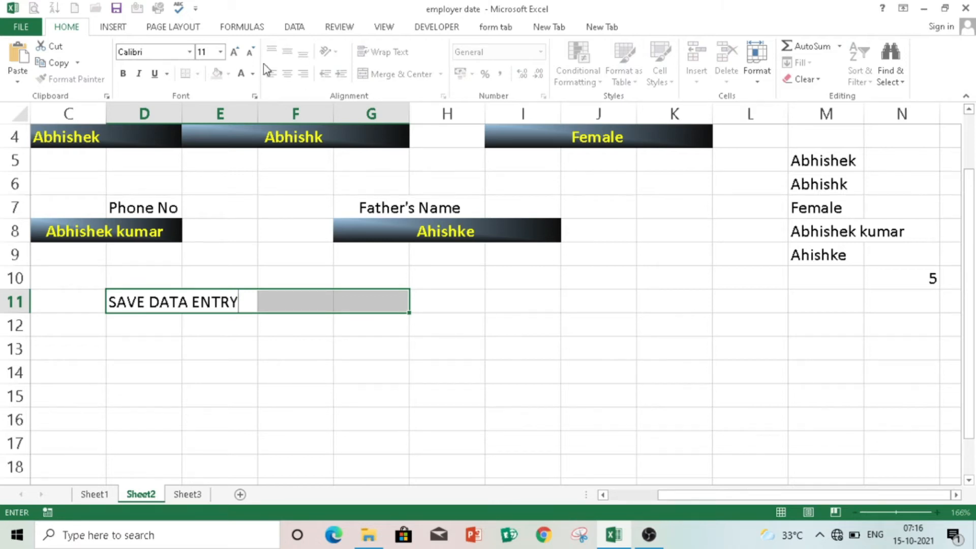
click(338, 375)
- Merge and centre D11:G11, then give it a grey fill with bold white text
click(230, 305)
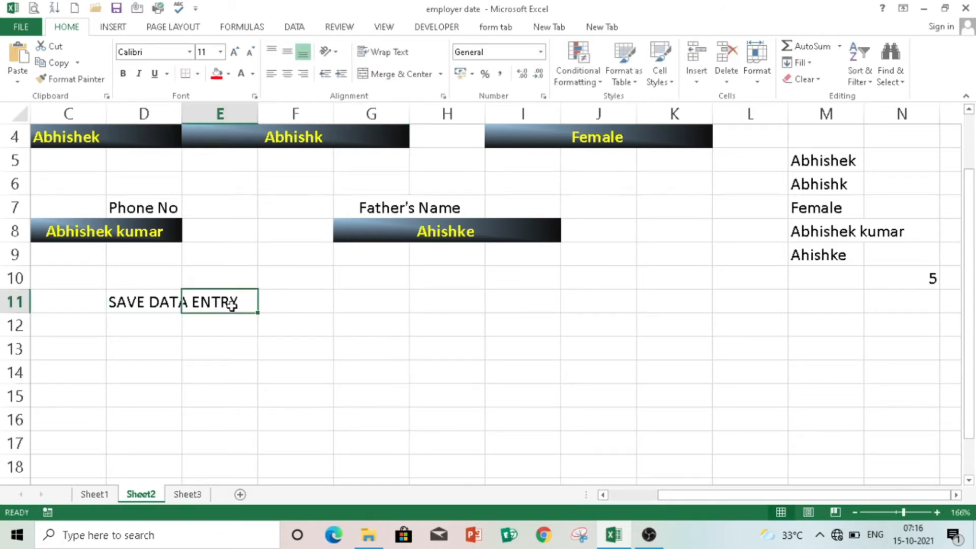
click(139, 301)
drag(140, 301, 366, 305)
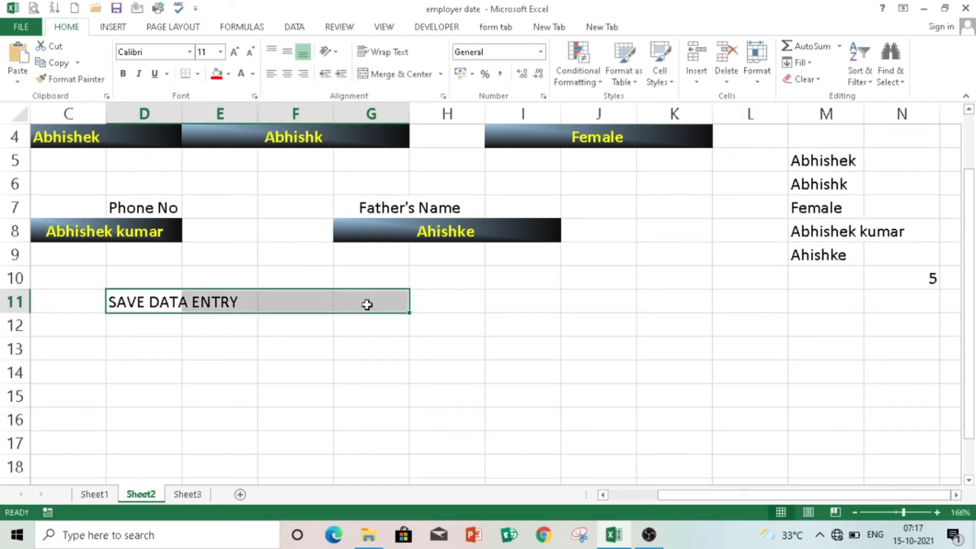
click(395, 76)
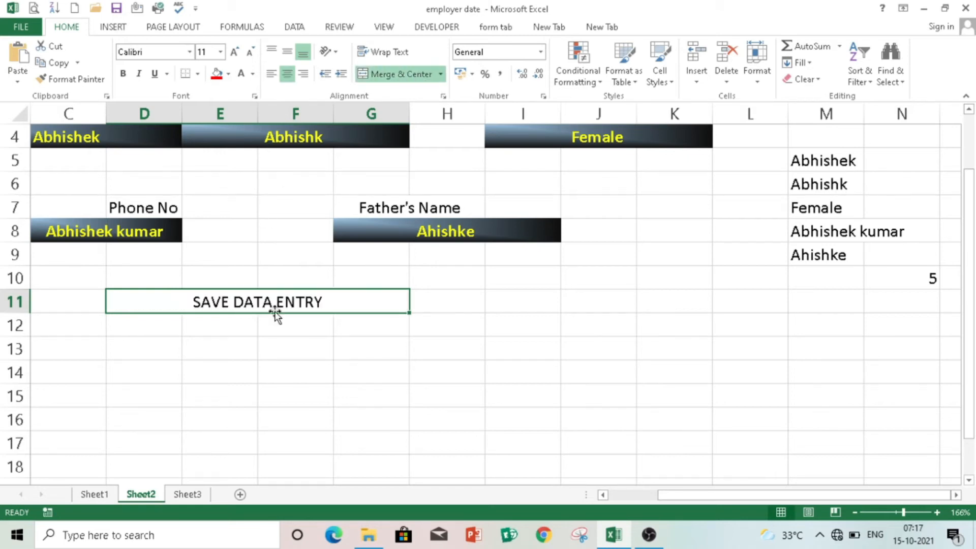
click(229, 74)
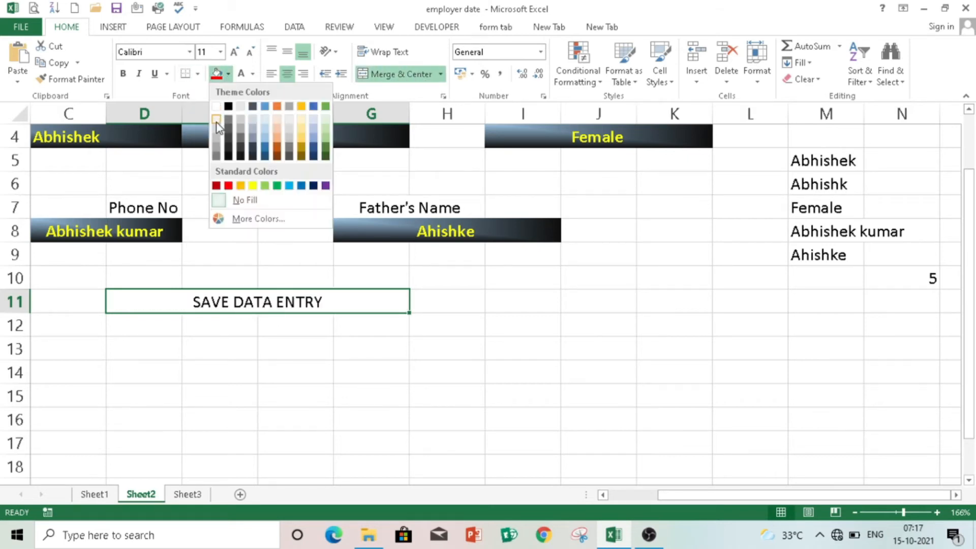
click(216, 156)
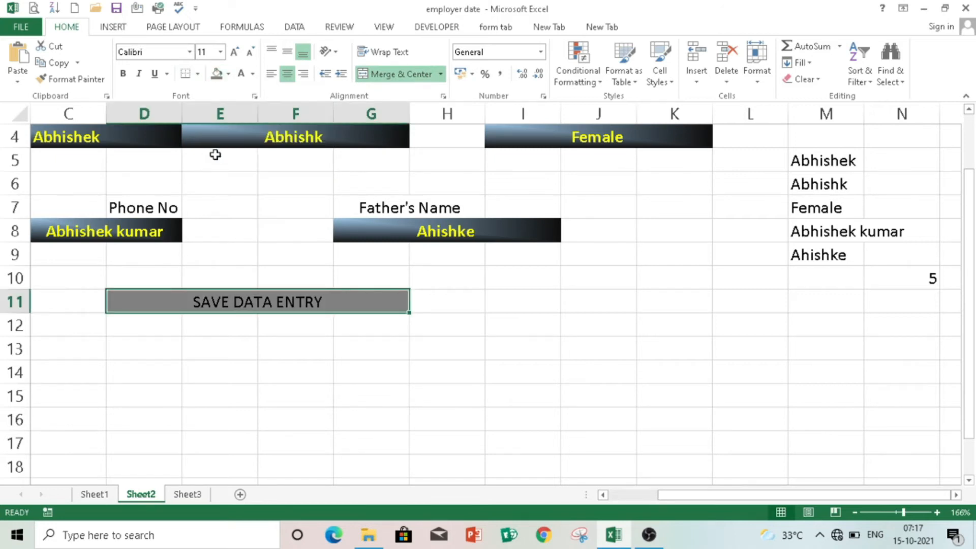
click(130, 75)
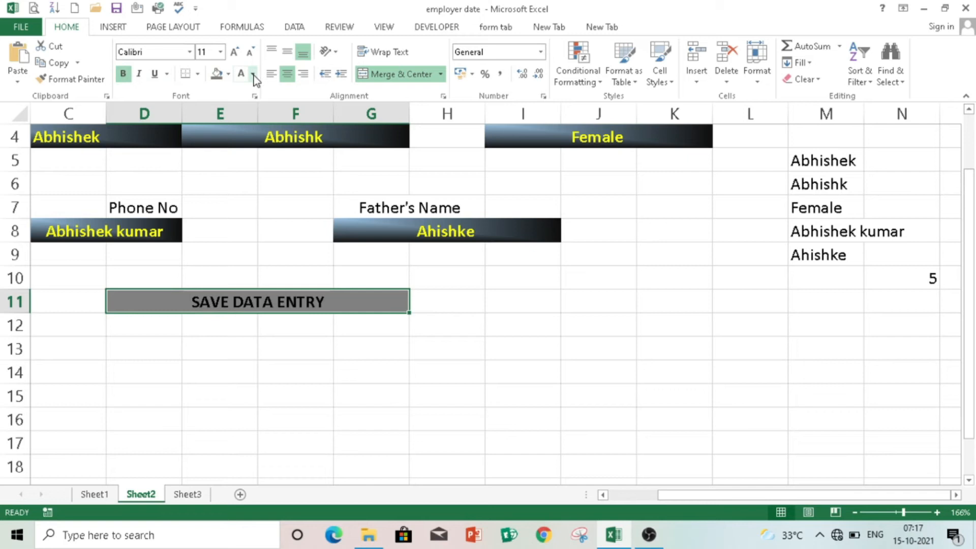
click(253, 75)
click(240, 124)
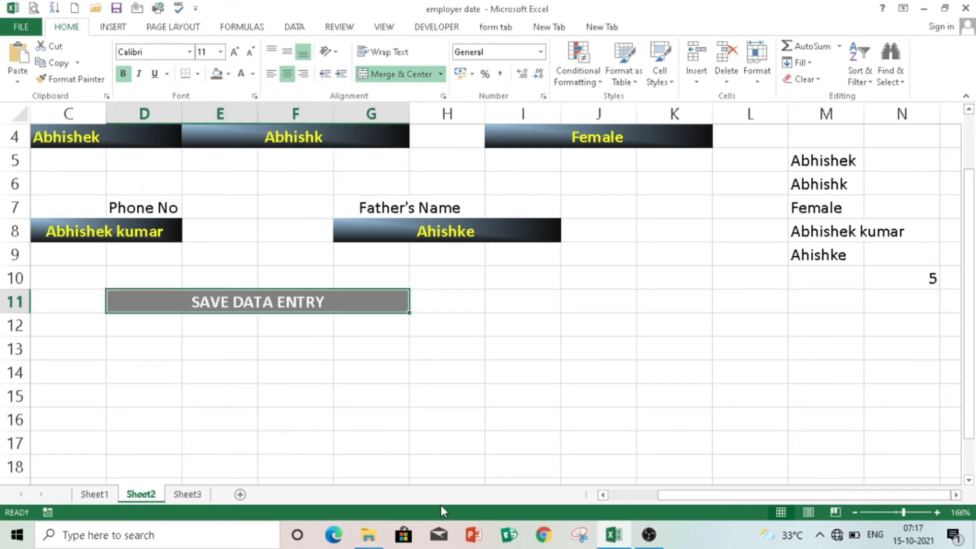
- Move the SAVE DATA ENTRY label row from row 11 down to row 18
drag(704, 499, 639, 502)
click(17, 301)
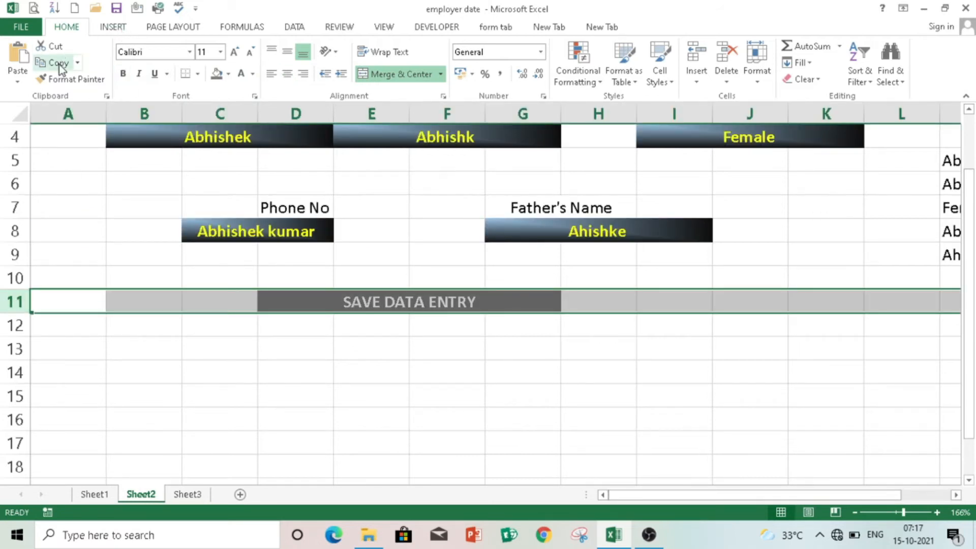
click(56, 50)
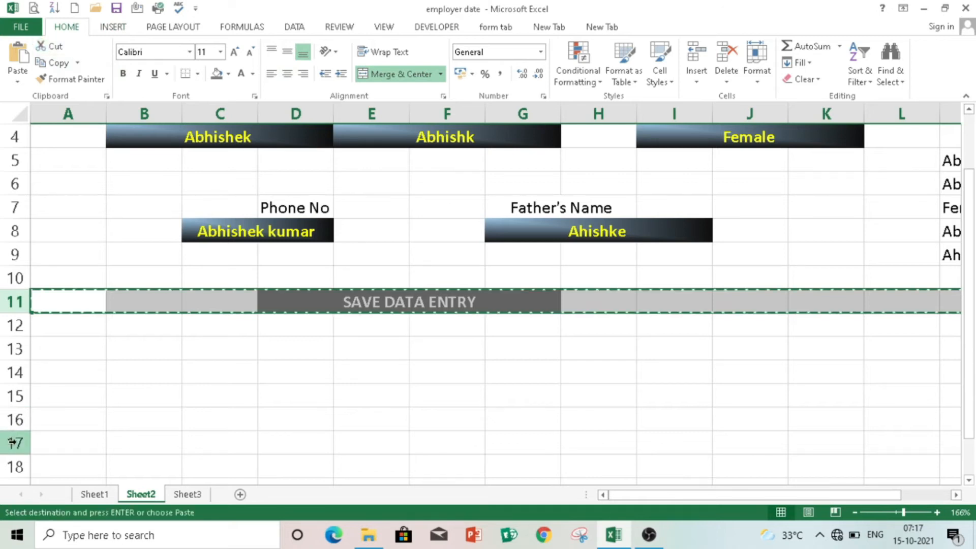
click(14, 466)
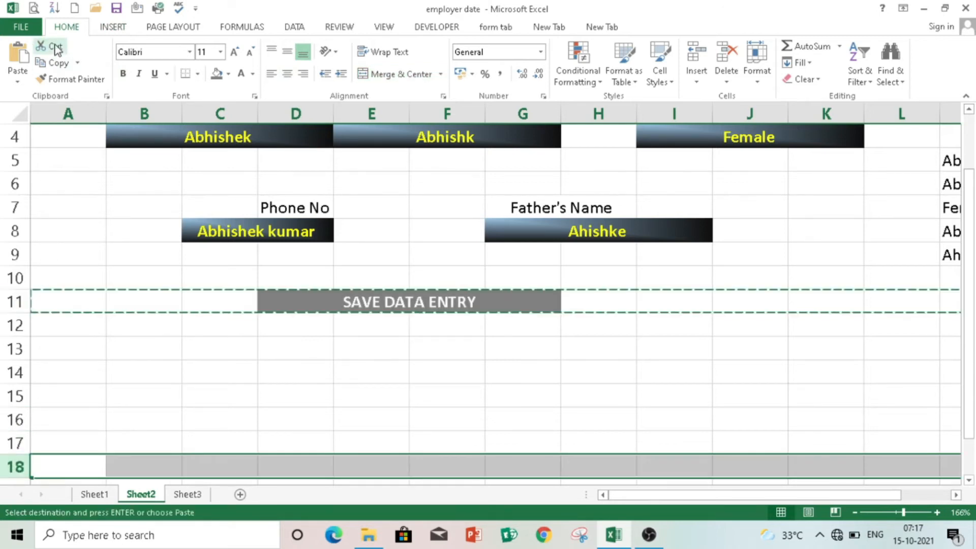
click(20, 61)
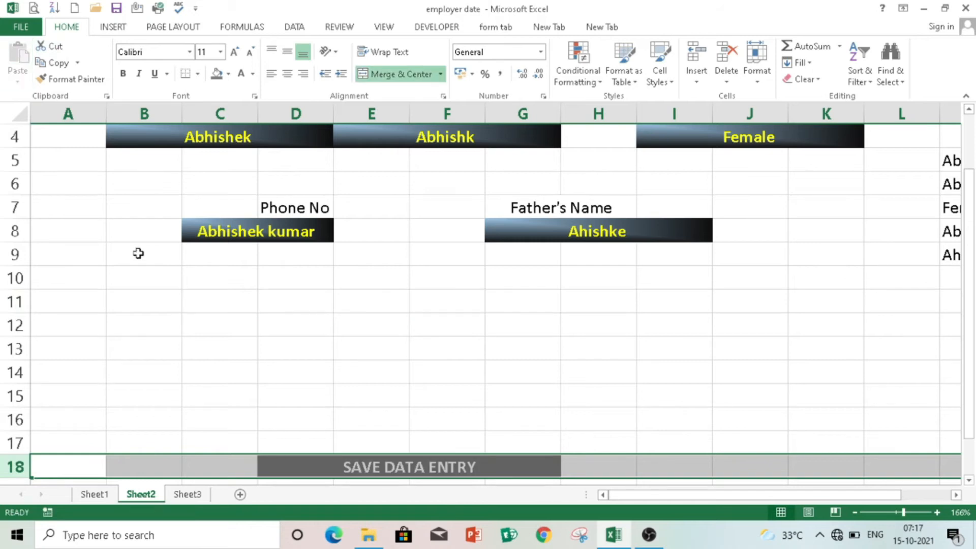
- Paste the SAVE DATA ENTRY cell as a linked picture over row 11 and apply a shadow style
click(294, 460)
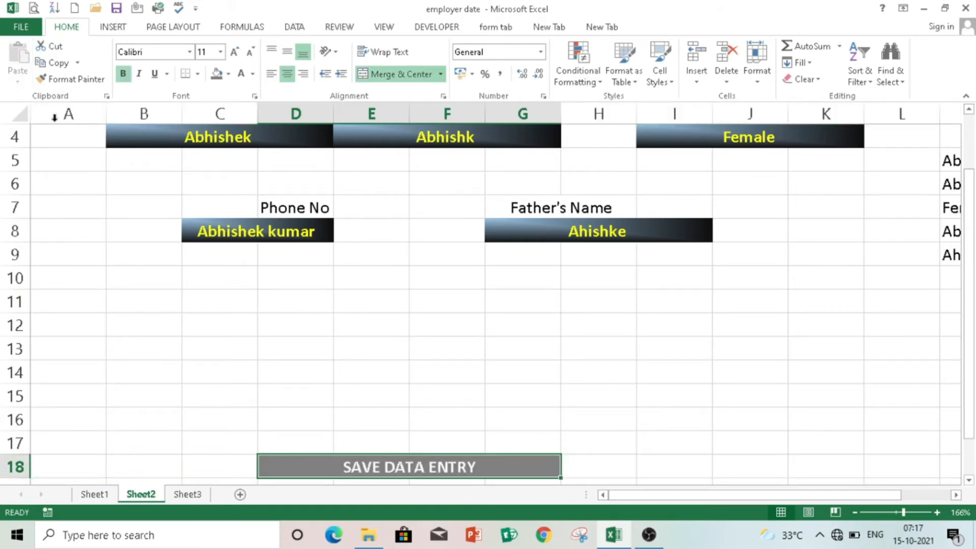
click(58, 62)
click(17, 82)
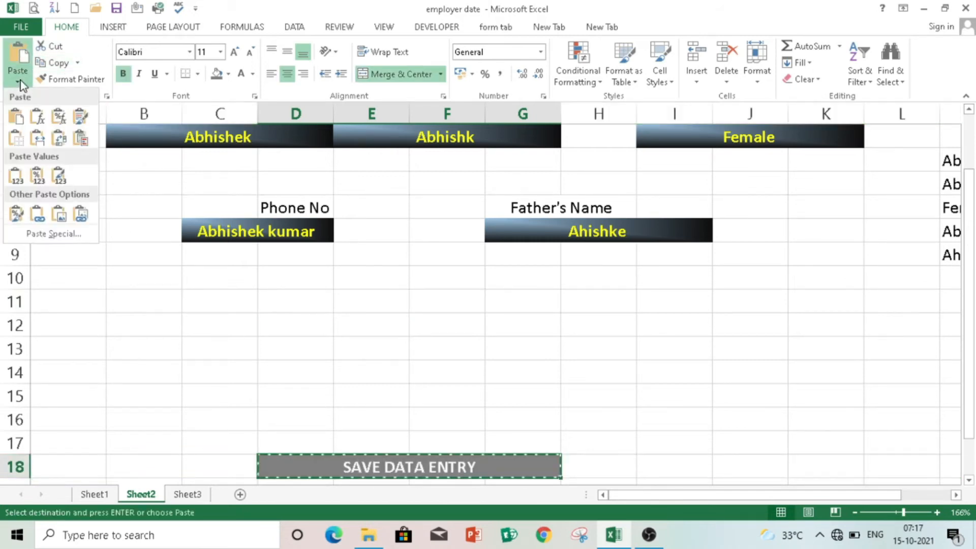
click(80, 216)
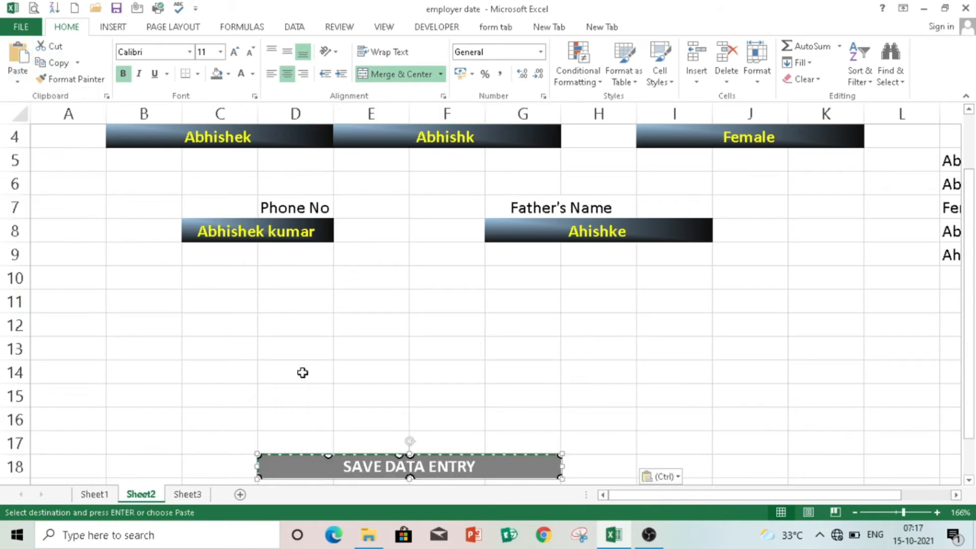
click(429, 464)
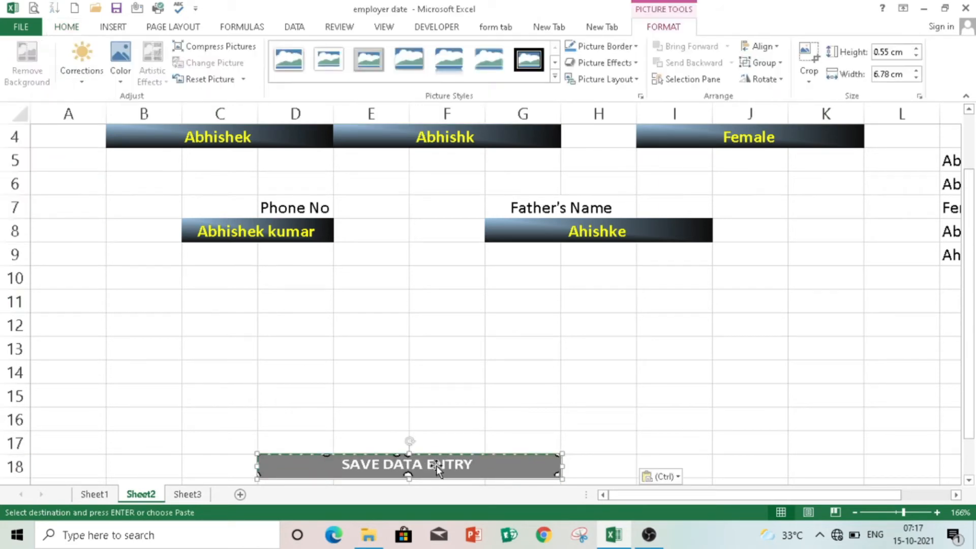
drag(436, 464, 436, 301)
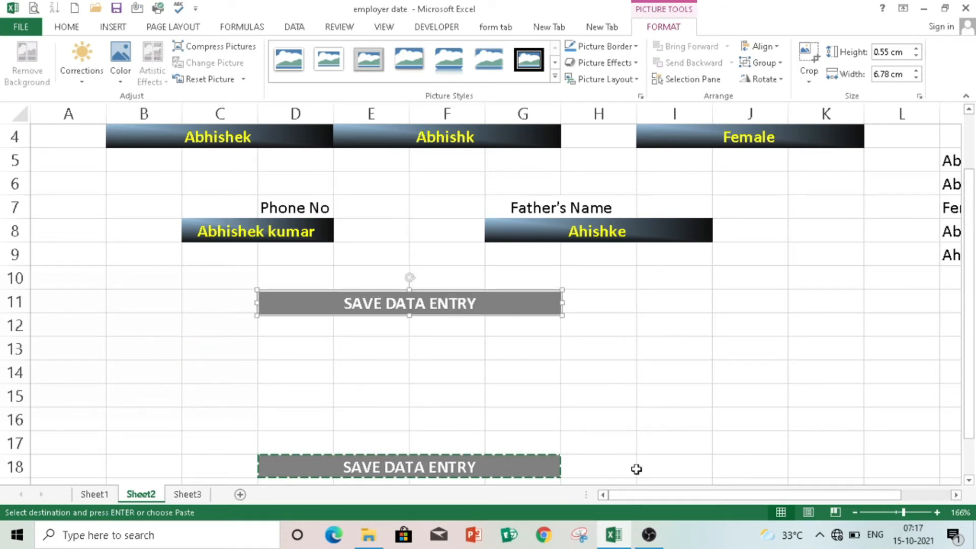
drag(495, 309, 495, 305)
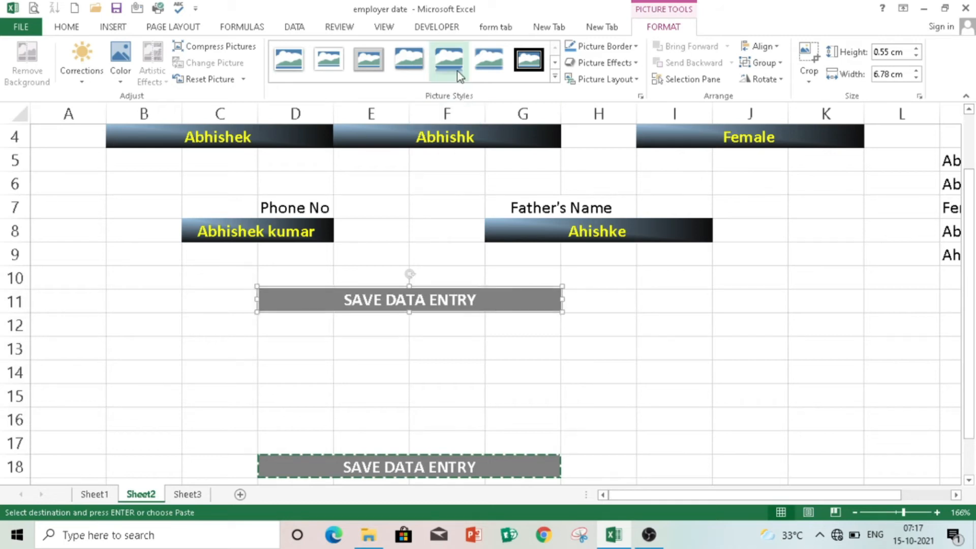
click(425, 66)
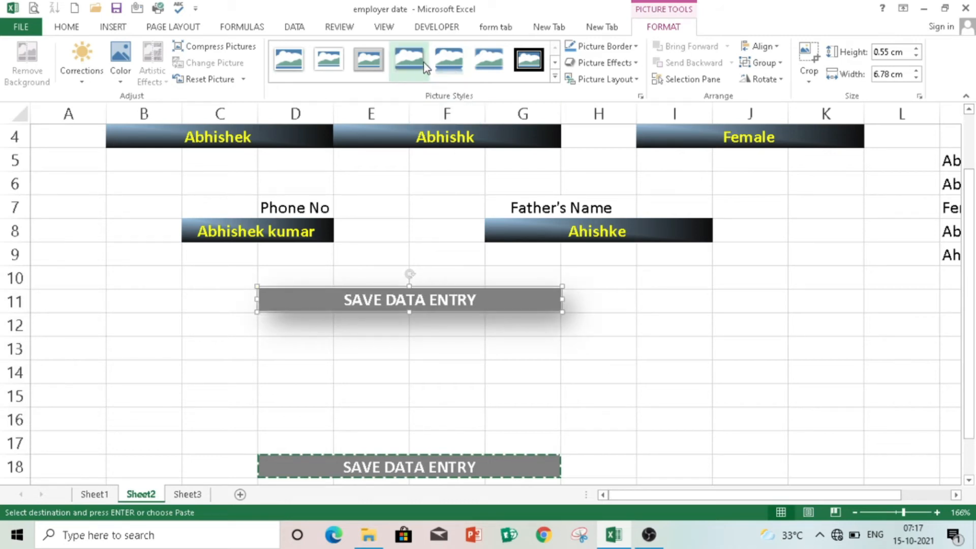
drag(755, 492, 816, 495)
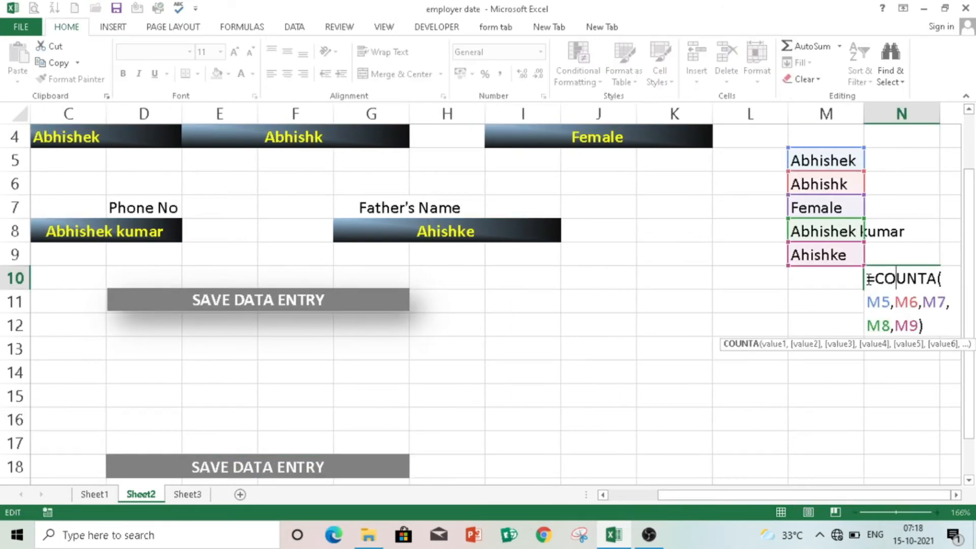
- Copy the =COUNTA(M5,M6,M7,M8,M9) formula text from N10 and leave the cell
drag(867, 278, 935, 326)
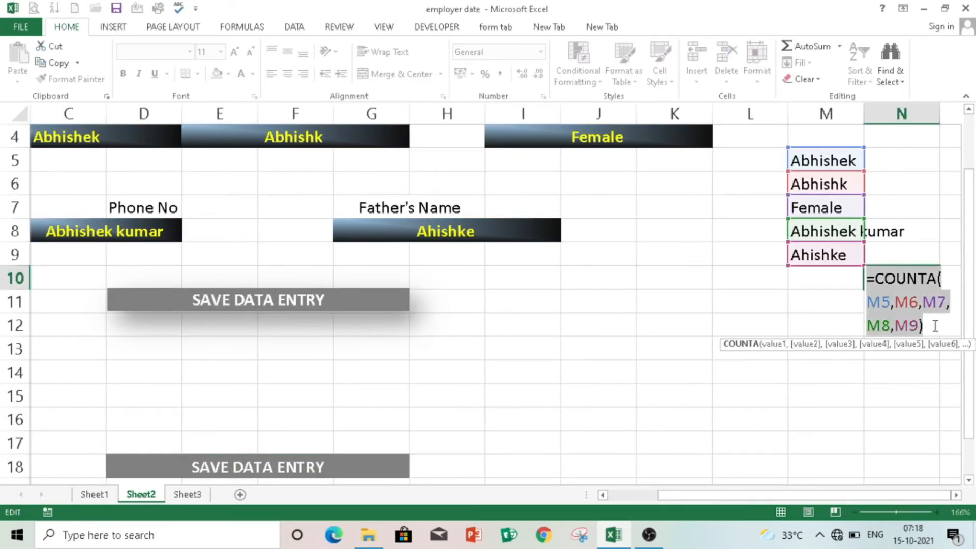
click(60, 65)
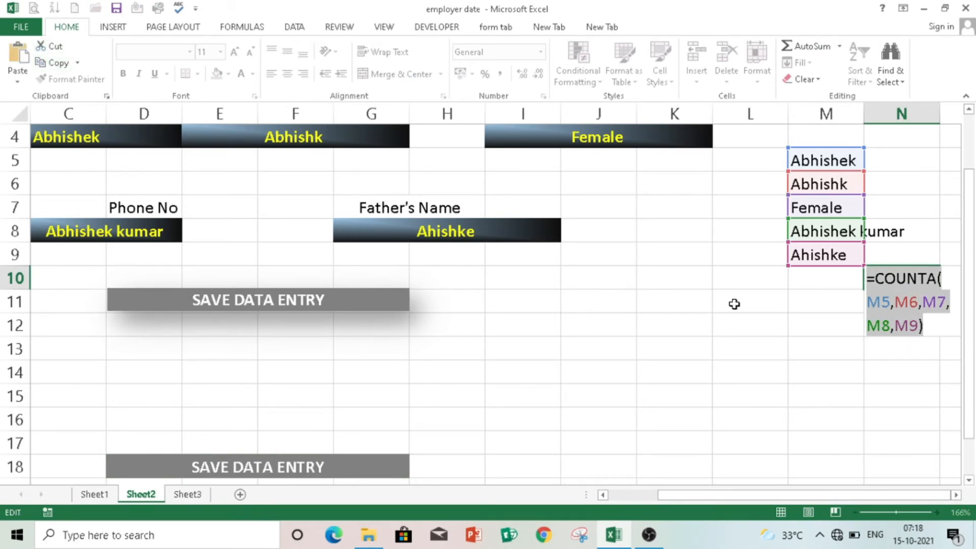
click(924, 326)
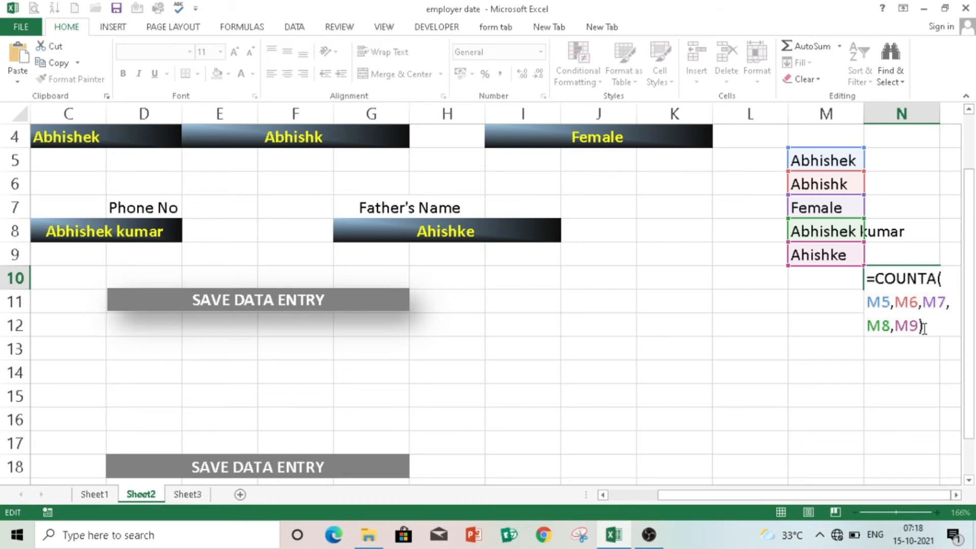
click(916, 379)
click(257, 300)
click(113, 26)
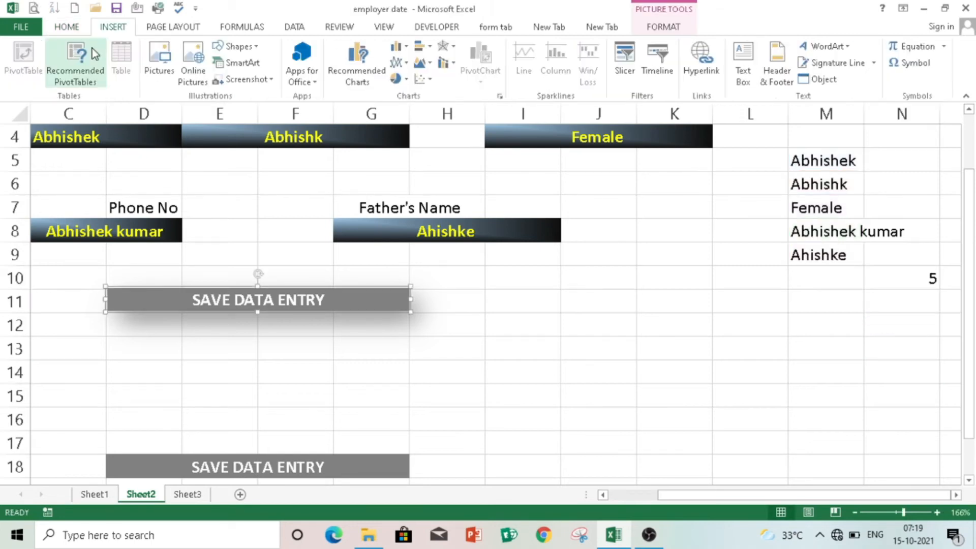
click(76, 27)
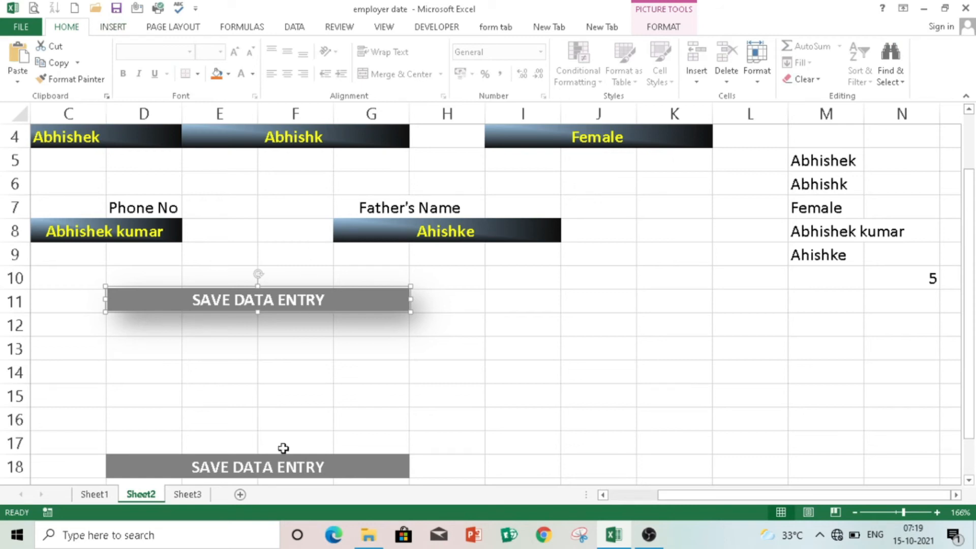
- Add a conditional formatting rule to D18 using the formula =COUNTA(M5,M6,M7,M8,M9)=5
click(297, 460)
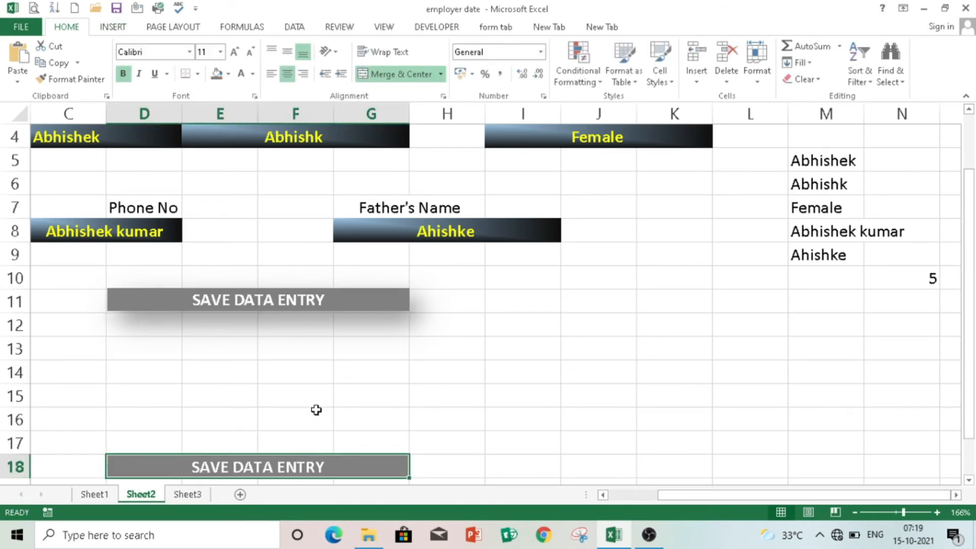
click(580, 81)
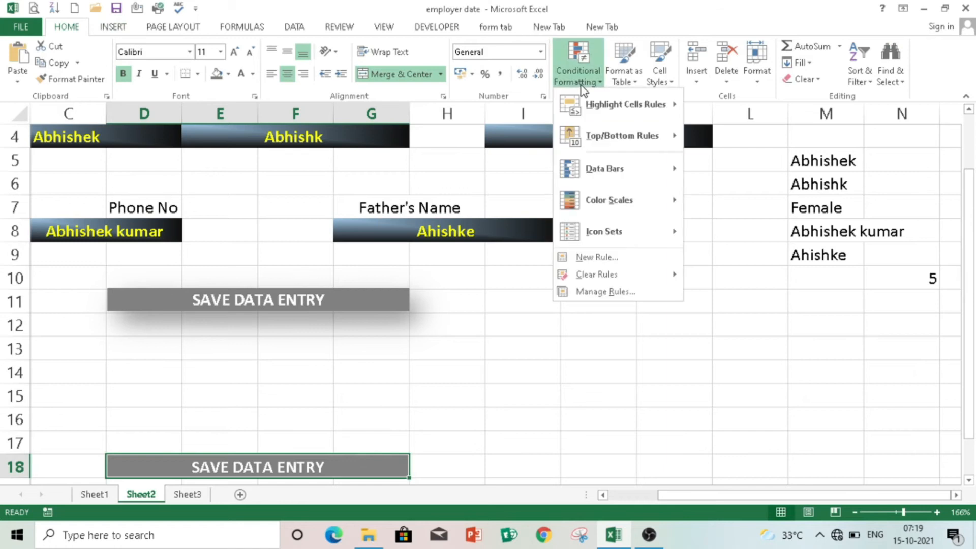
click(600, 258)
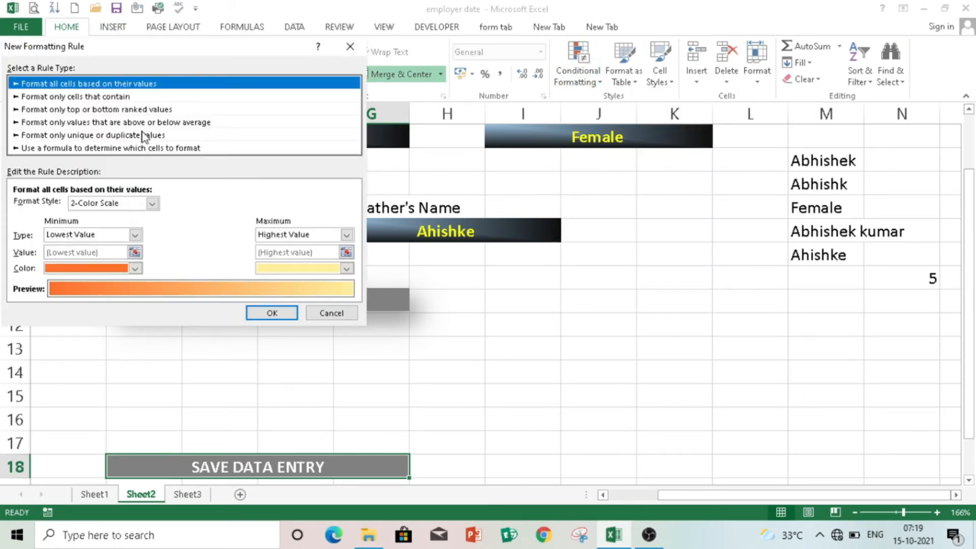
click(136, 149)
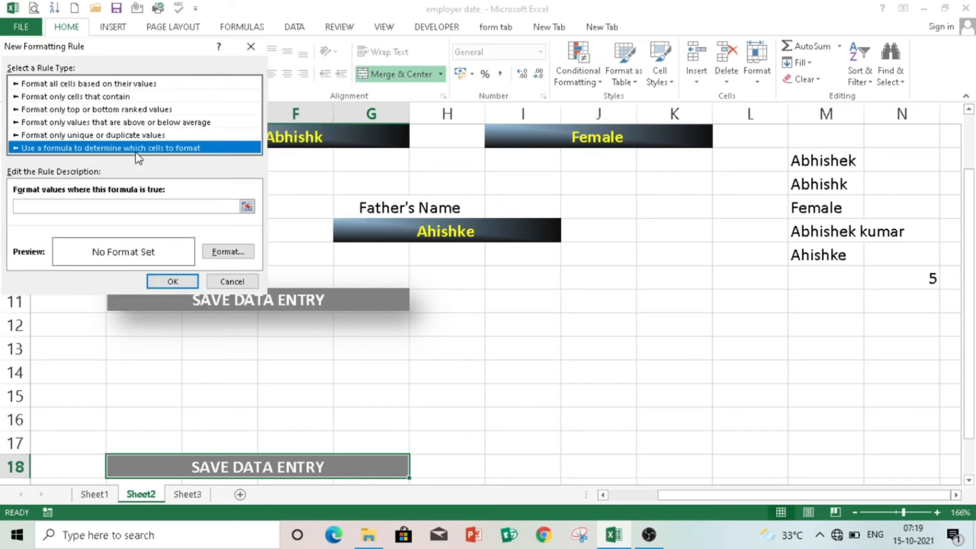
click(124, 204)
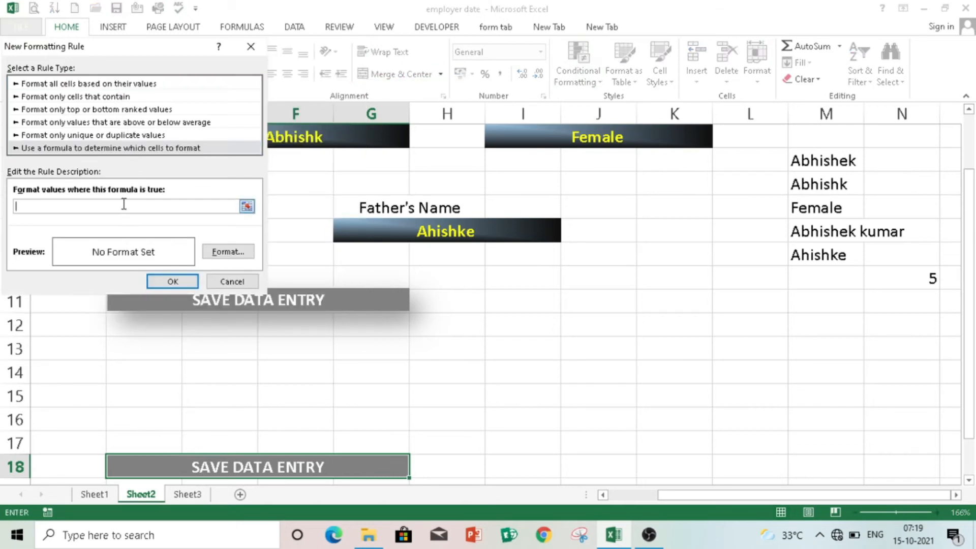
text(=COUNTA(M5,M6,M7,M8,M9))
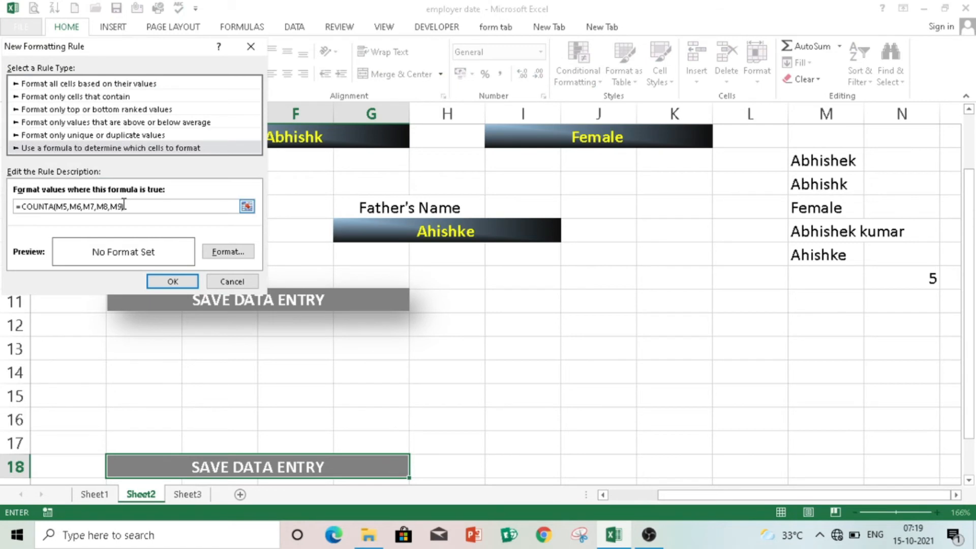
text(=)
click(166, 281)
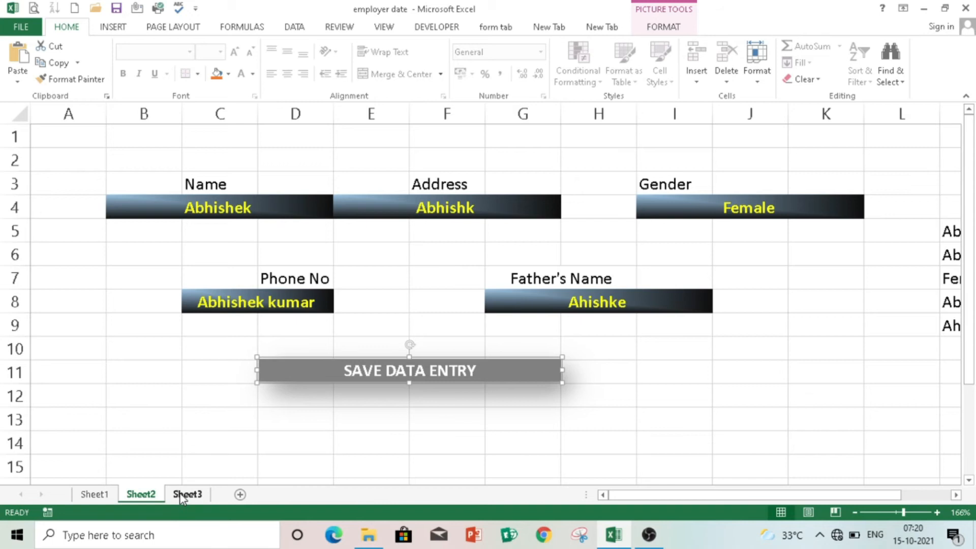
- On Sheet3, enter headers address, gender and Phono no in E3:G3, then Father'sname in H3
click(181, 494)
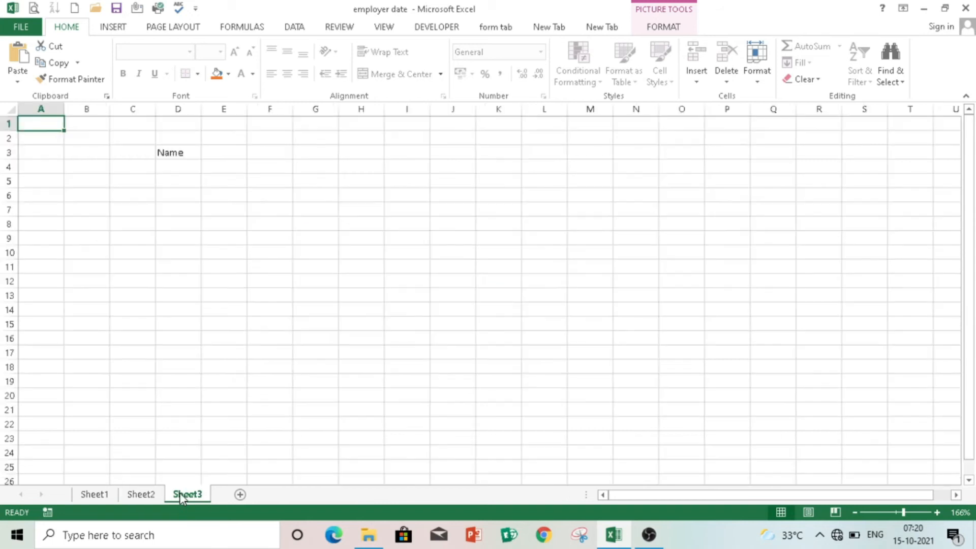
click(222, 153)
text(a)
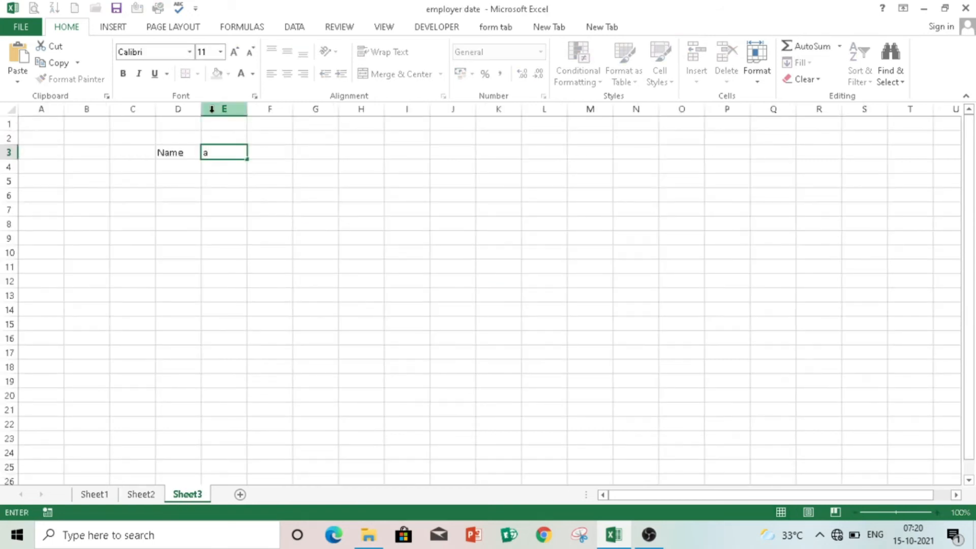
text(ddress)
key(Tab)
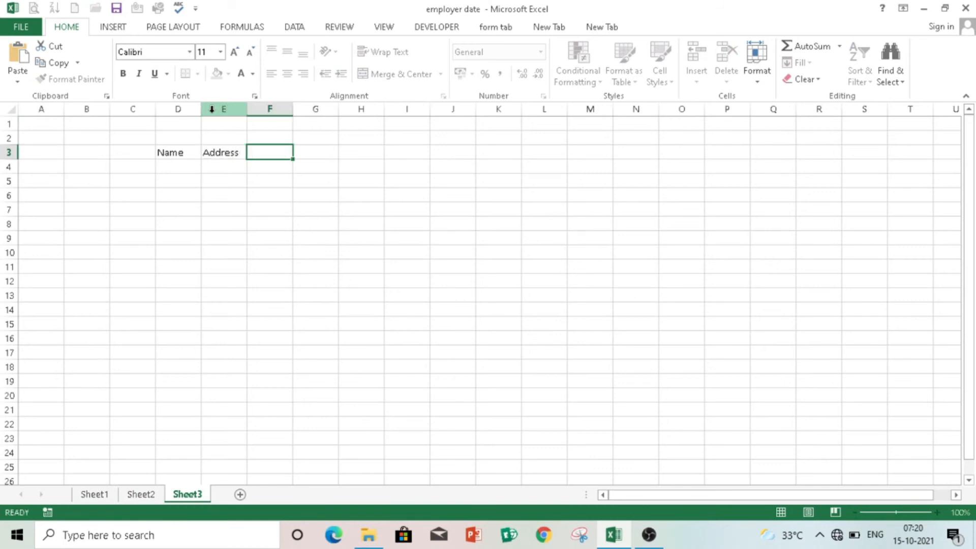
text(gender)
key(Tab)
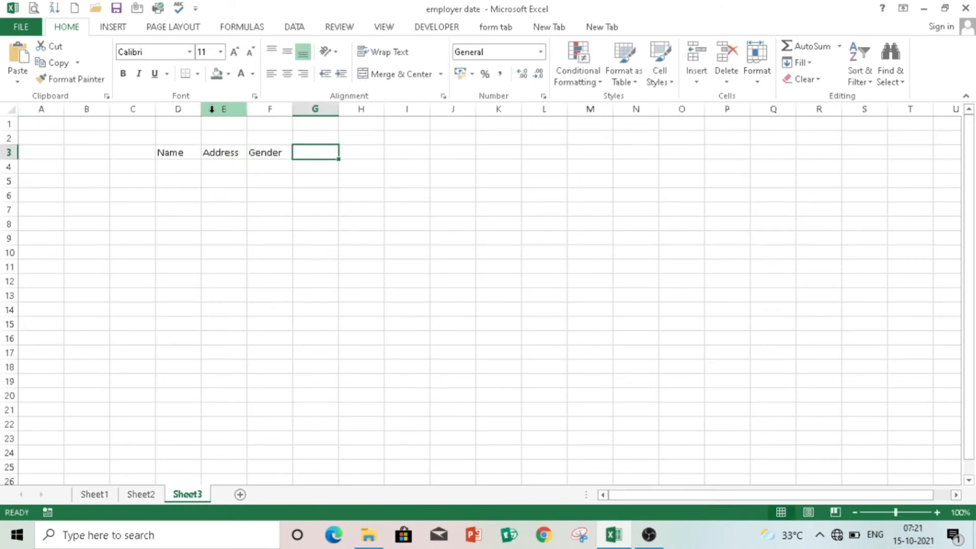
text(Phono no)
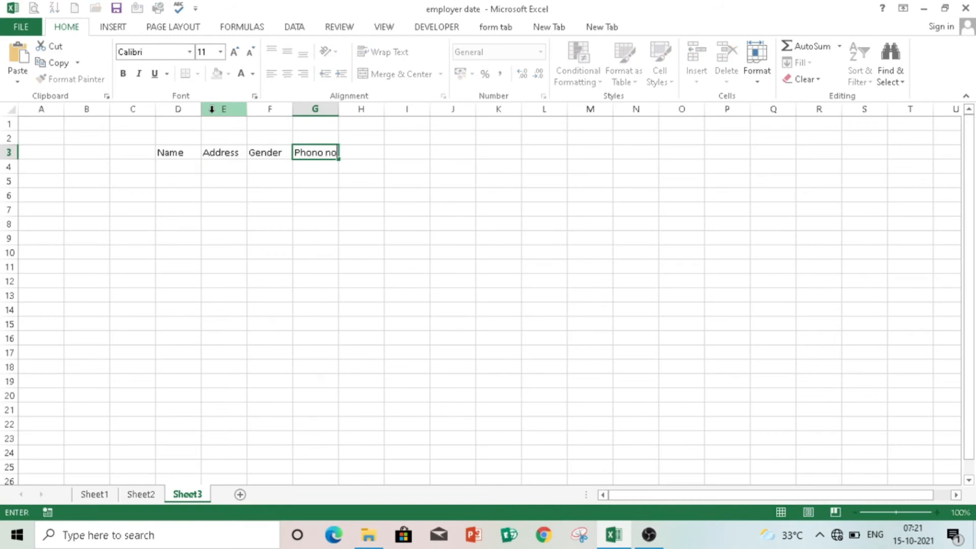
key(Tab)
text(Father'sname)
- Commit the Father'sname header, zoom to 172% and widen columns E through H
click(498, 224)
click(355, 122)
click(452, 209)
drag(384, 109, 506, 109)
drag(338, 109, 384, 109)
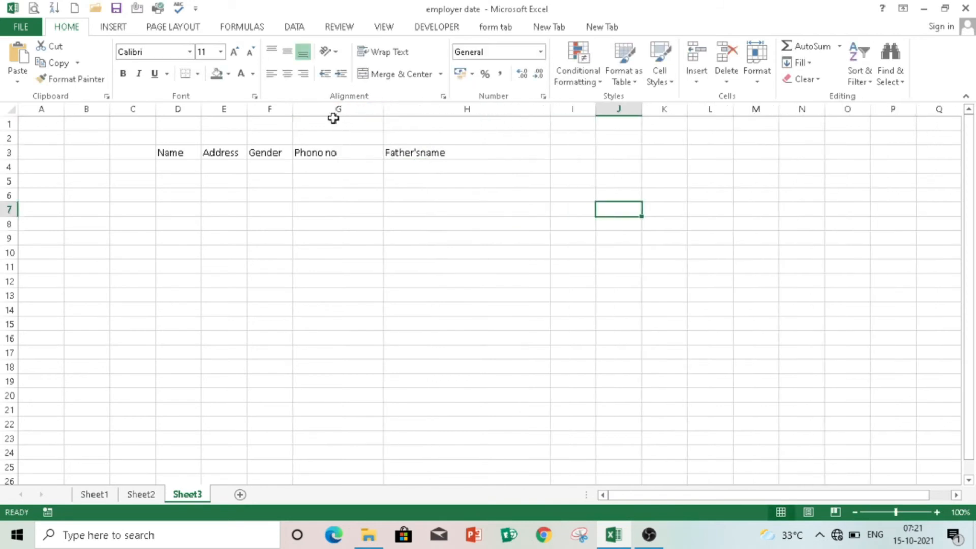
drag(293, 110, 334, 109)
click(904, 513)
drag(821, 496, 763, 498)
drag(192, 115, 112, 116)
drag(191, 116, 242, 116)
drag(321, 114, 376, 116)
drag(528, 115, 483, 129)
drag(638, 116, 623, 116)
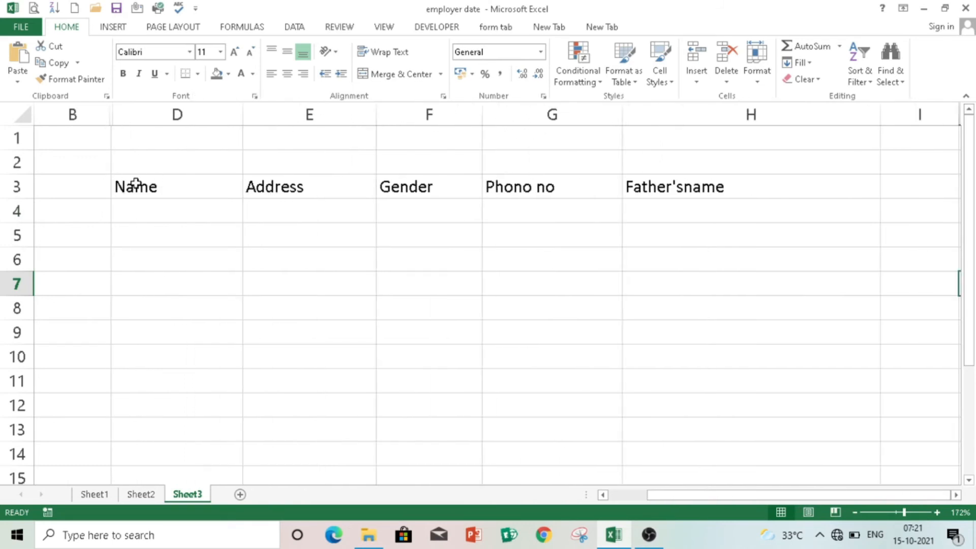
- Style D3:H3 bold white on a black fill, then select the table range D3:H9
drag(120, 184, 673, 187)
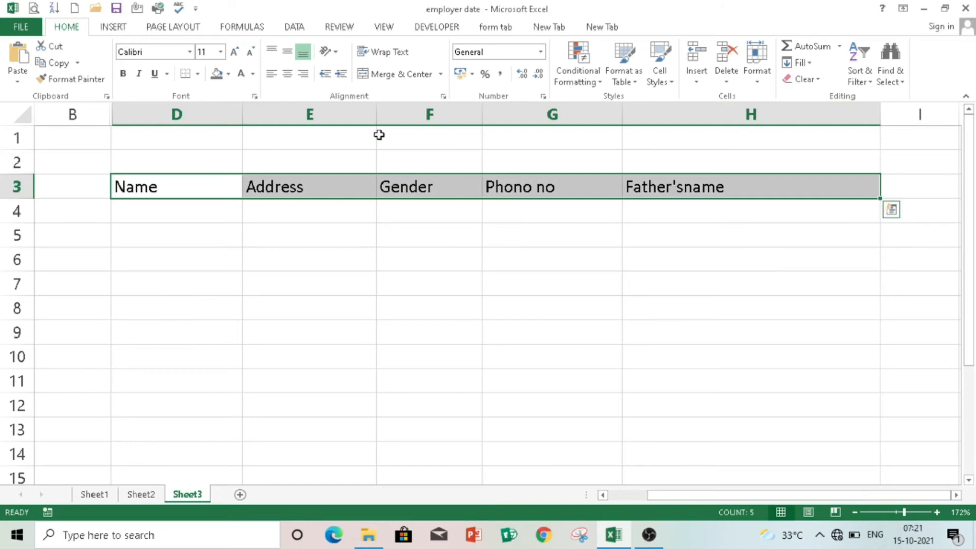
click(124, 74)
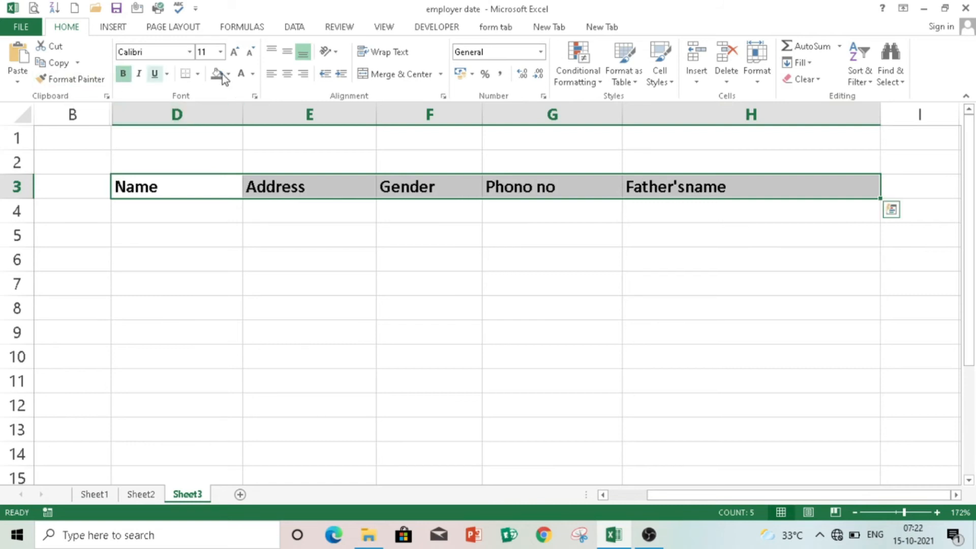
click(229, 74)
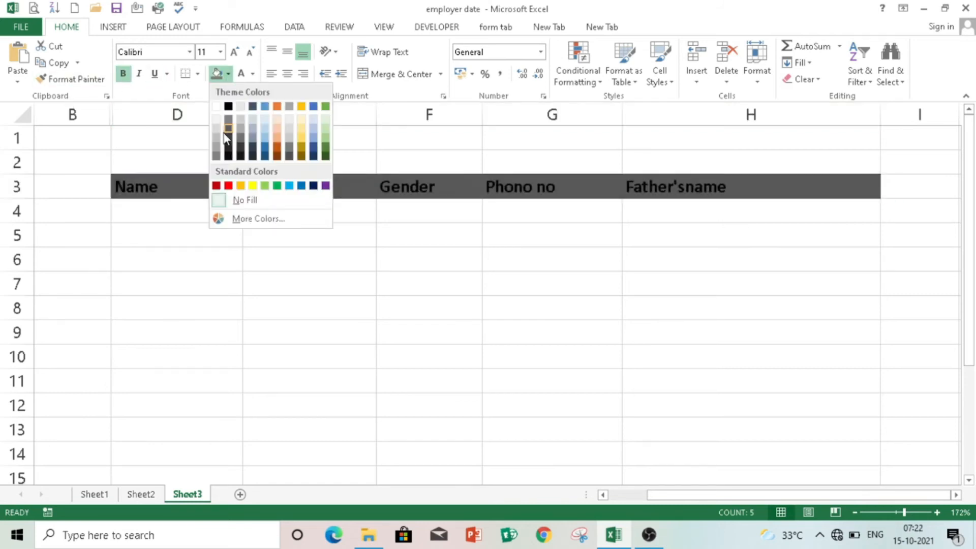
click(228, 106)
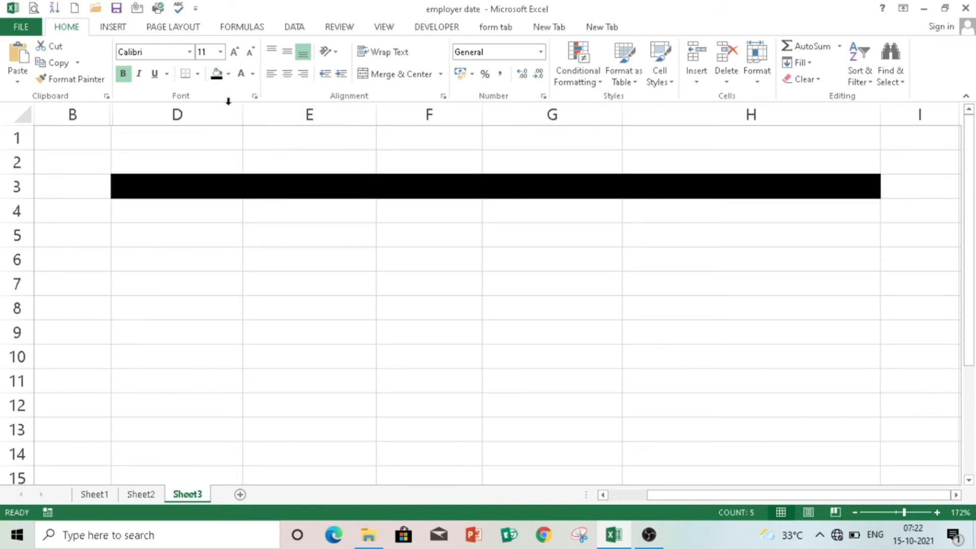
click(252, 74)
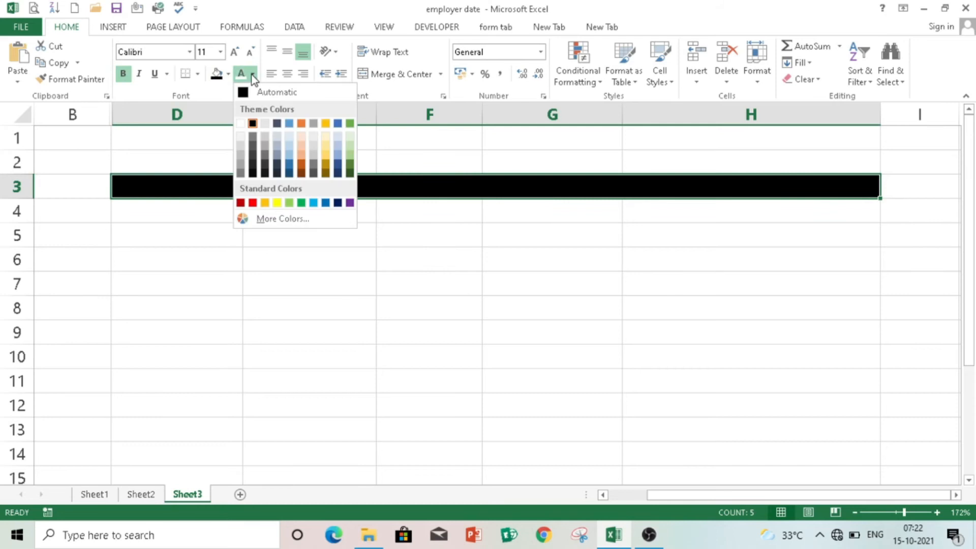
click(241, 123)
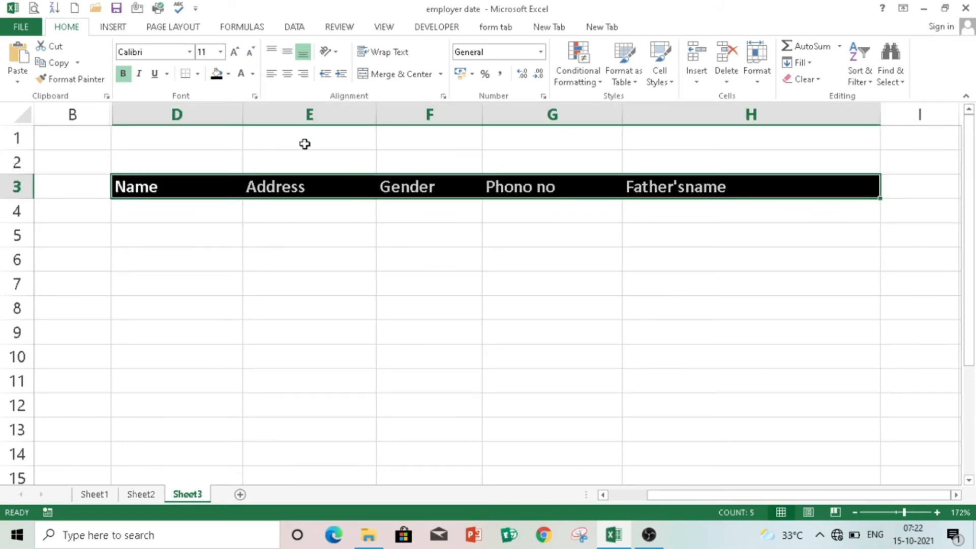
click(372, 235)
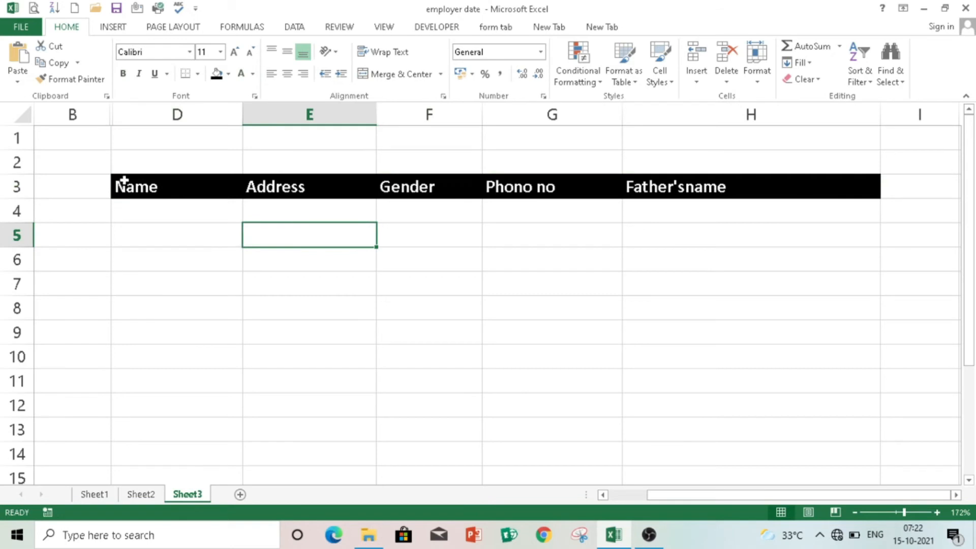
drag(121, 181, 723, 322)
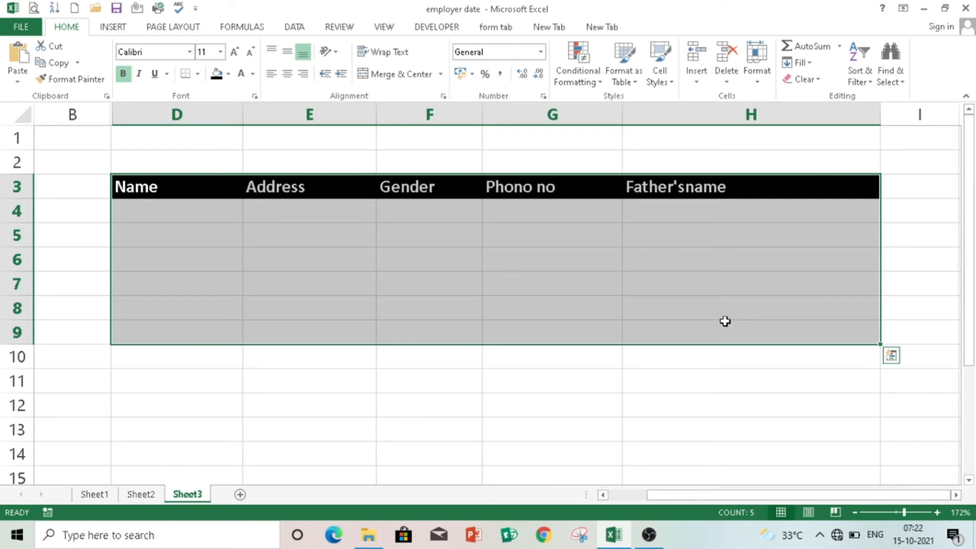
- Convert the selected D3:H9 block into a table with headers
key(ctrl+t)
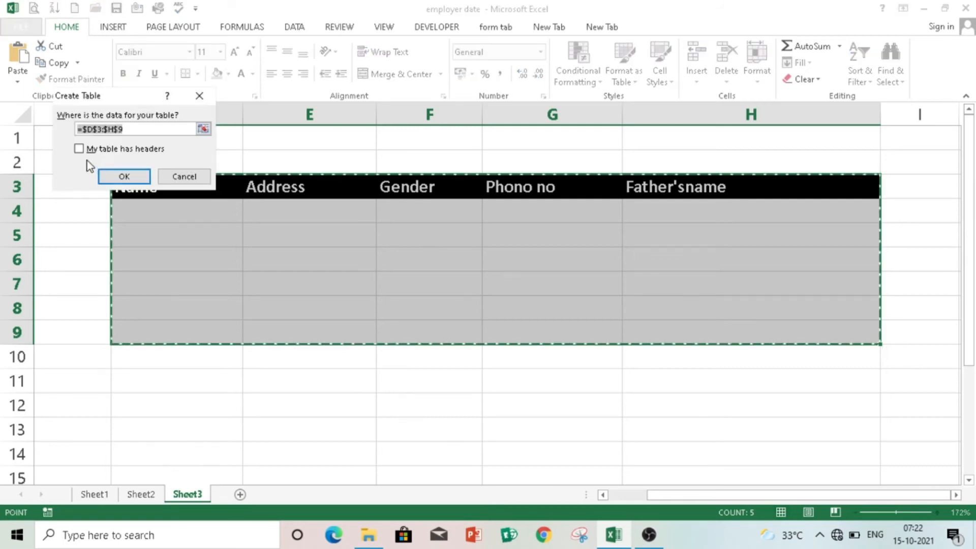
click(80, 149)
click(147, 183)
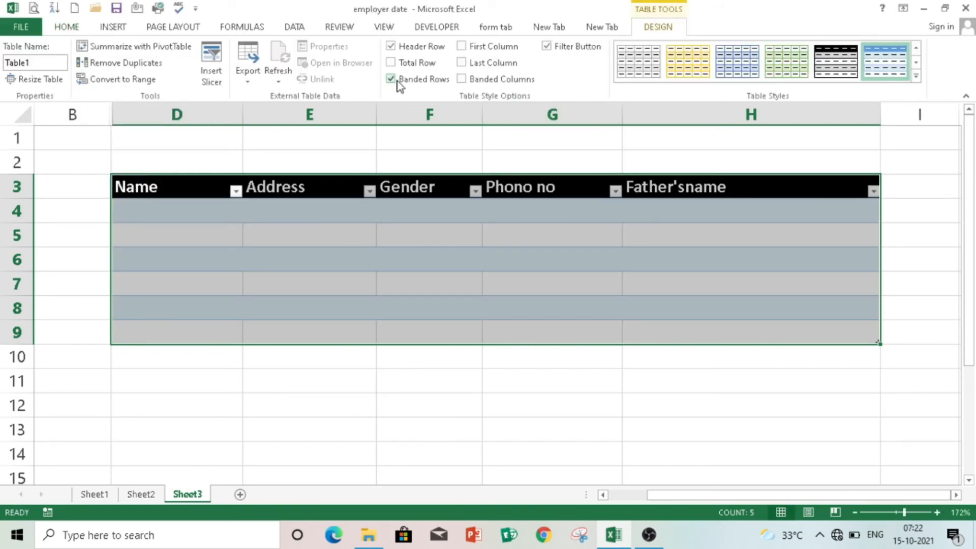
- Turn off banded rows and apply a black grid table style
click(391, 79)
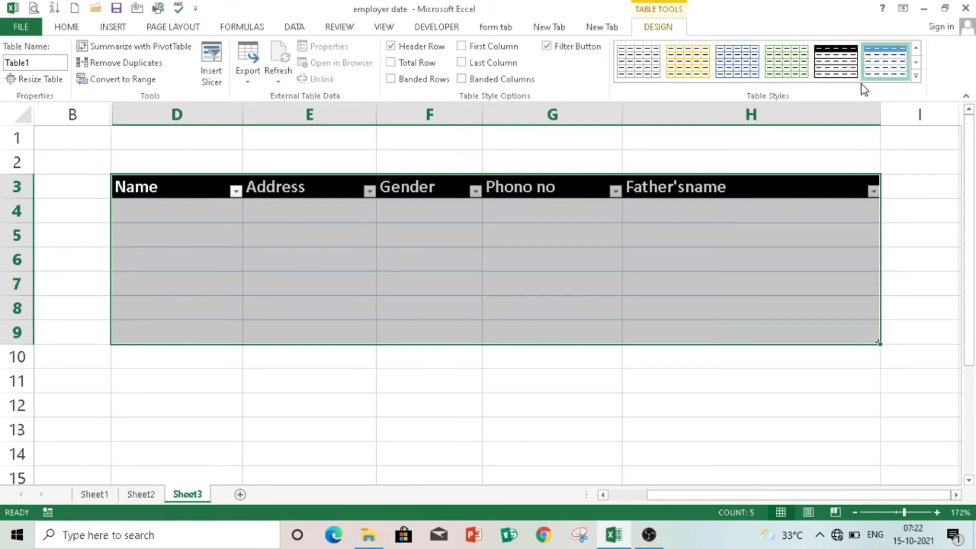
click(917, 76)
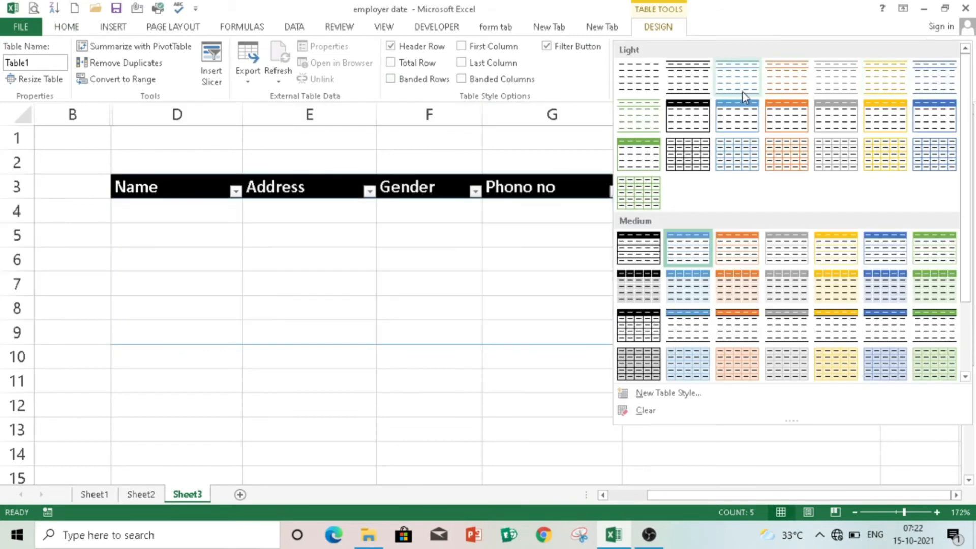
click(700, 161)
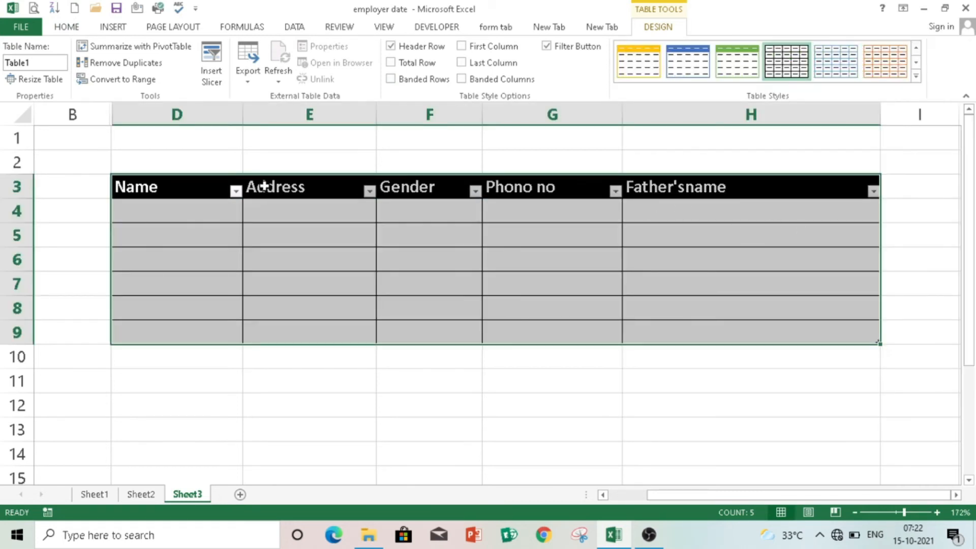
click(219, 239)
click(206, 216)
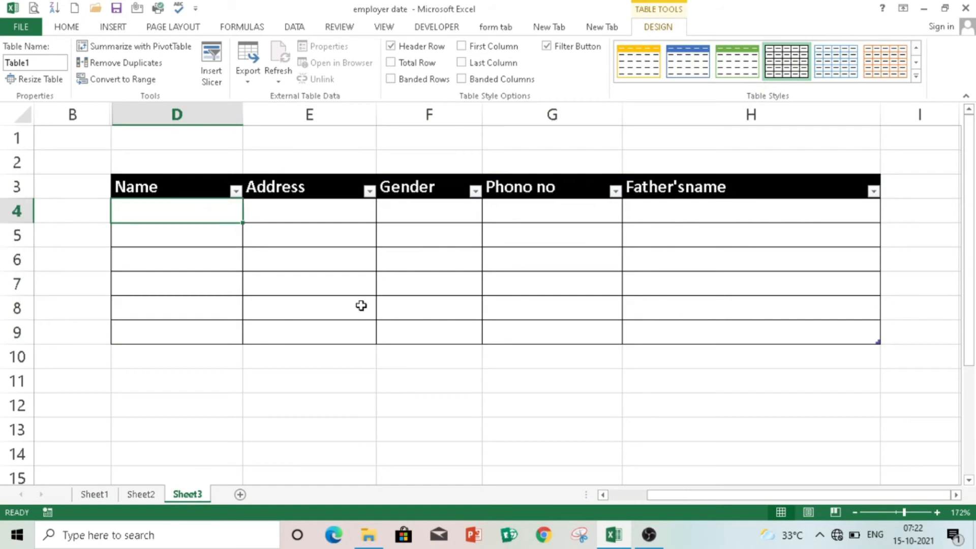
- Add Sheet4, then start recording Macro1 from the Sheet2 form
click(240, 494)
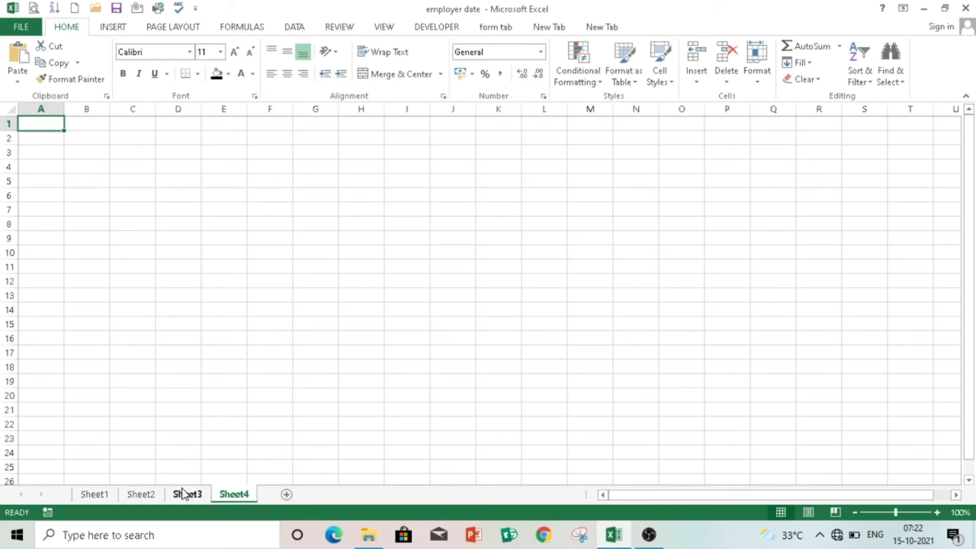
click(183, 494)
click(141, 494)
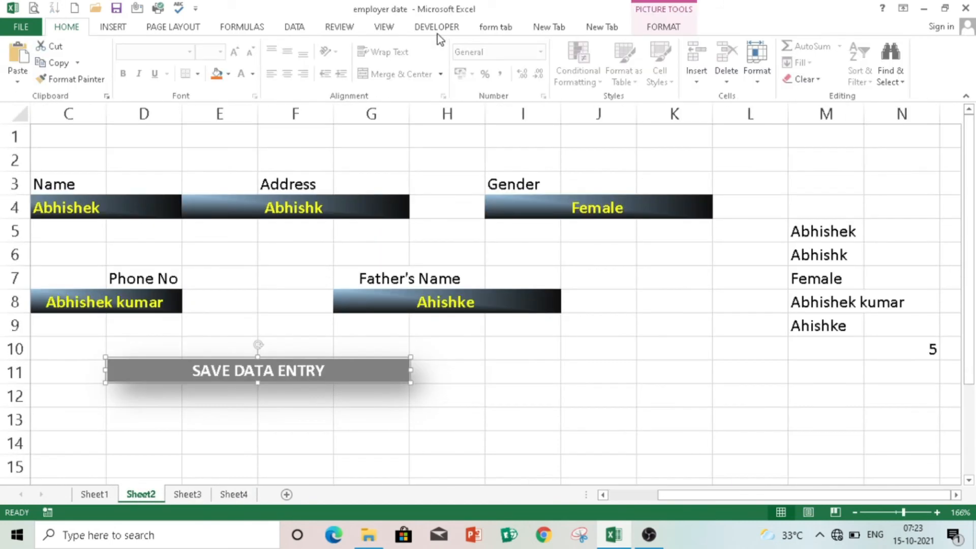
click(385, 28)
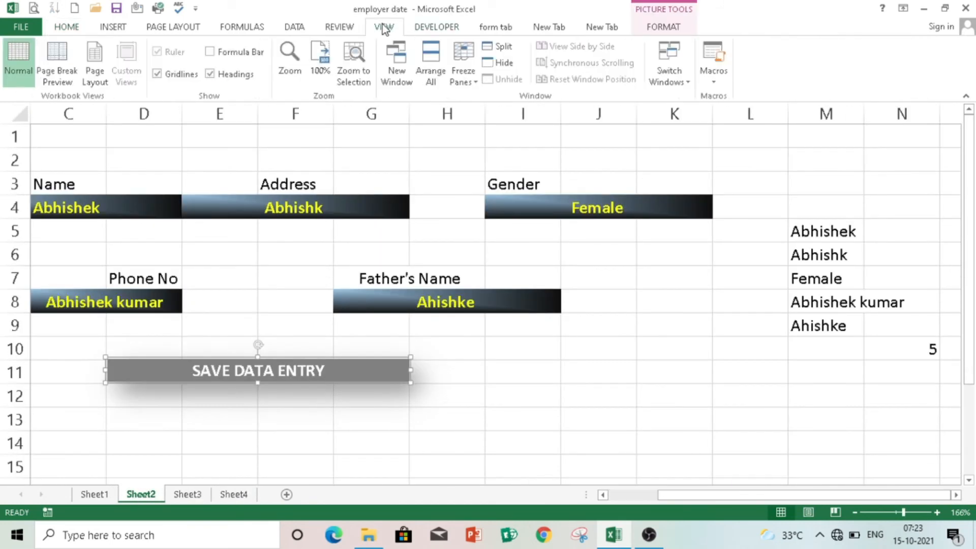
click(441, 354)
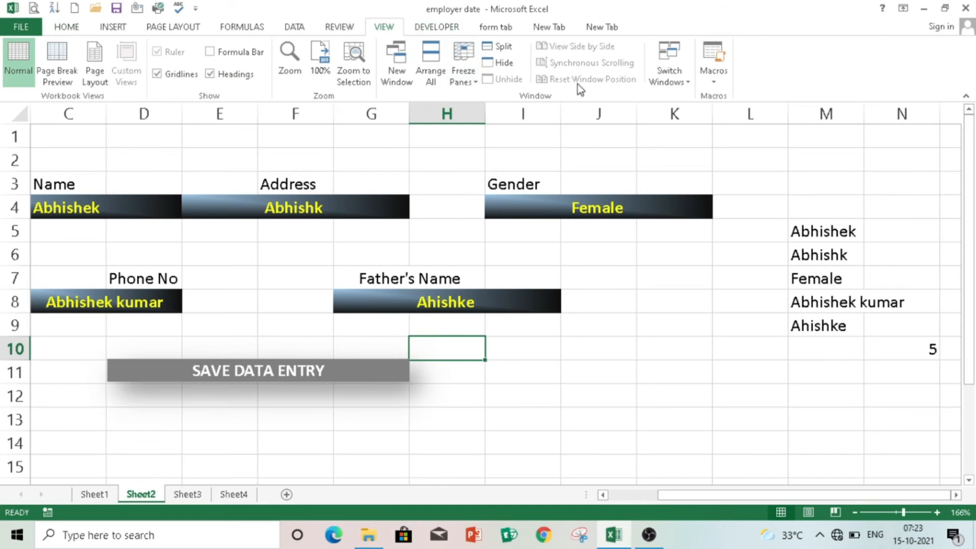
click(713, 81)
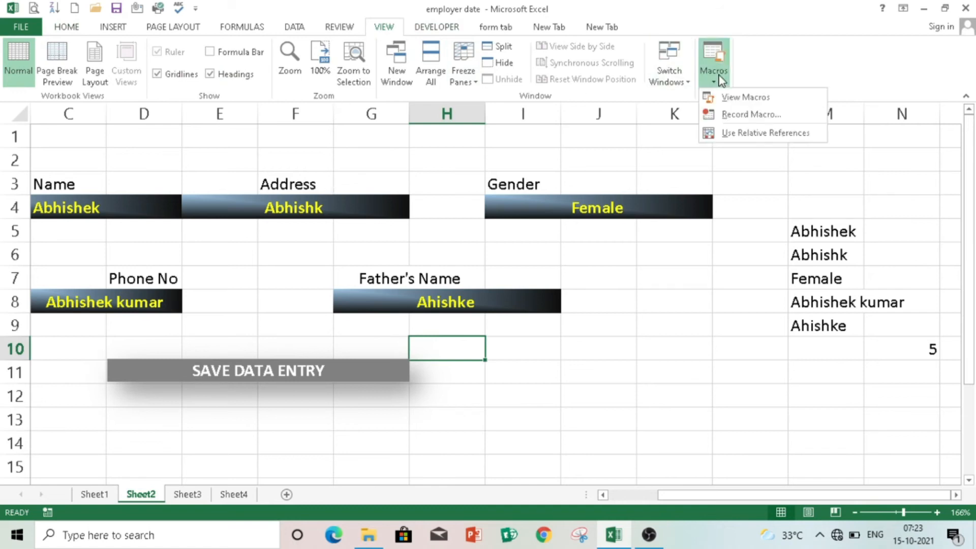
click(734, 115)
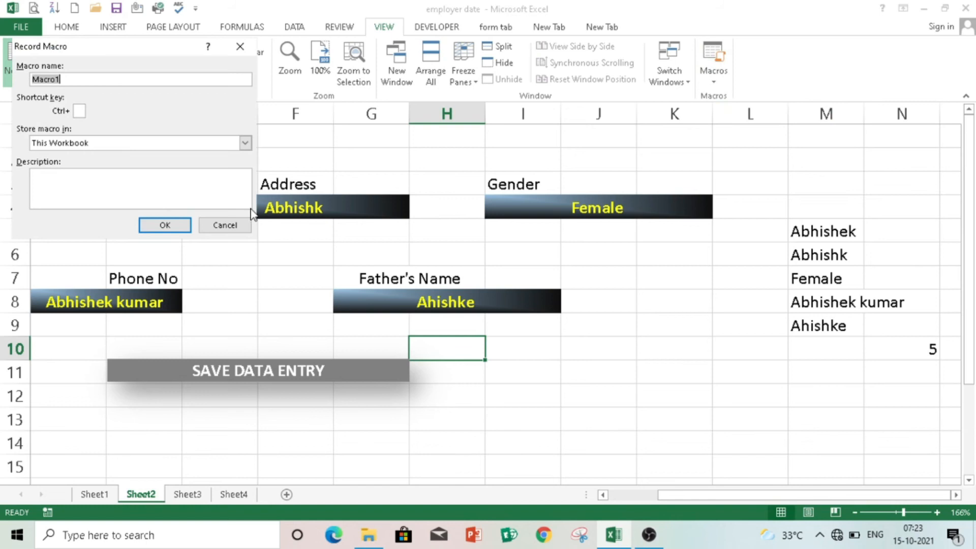
click(162, 223)
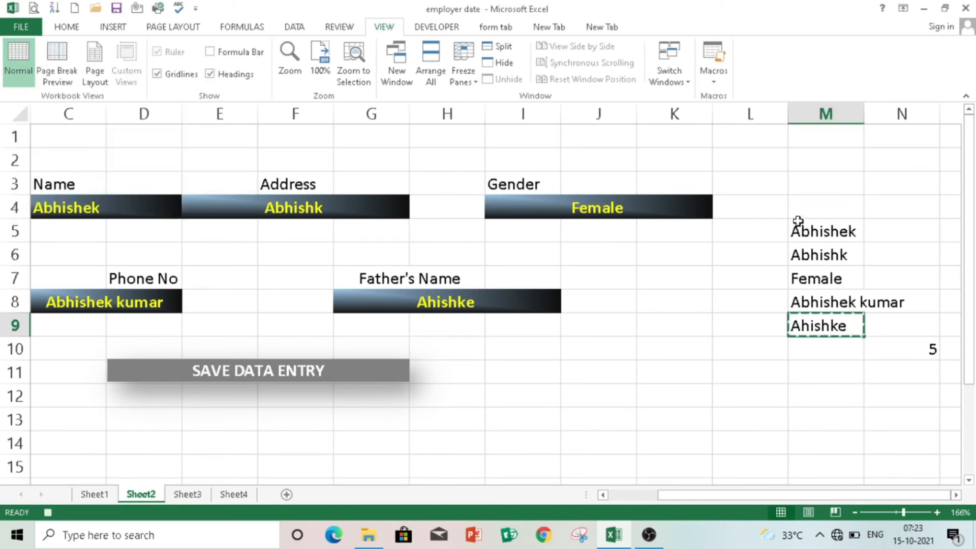
- Copy M5:M9 and paste it into Sheet4 A1 as transposed values, then copy A1:E1
drag(799, 222, 831, 322)
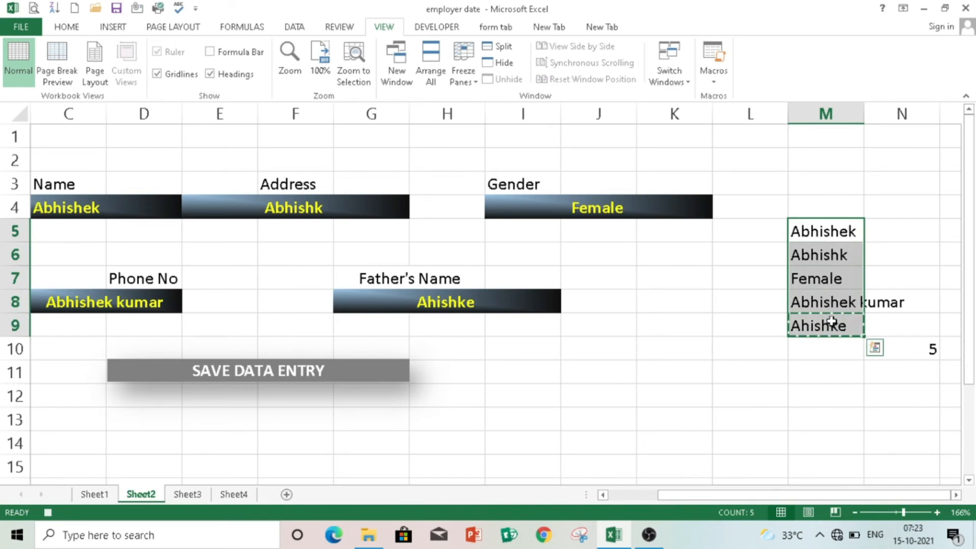
key(ctrl+c)
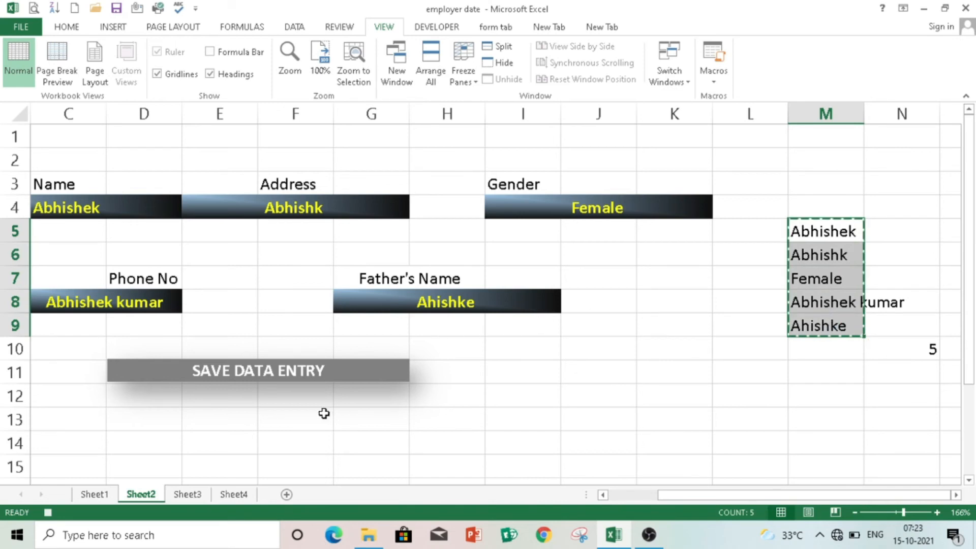
click(233, 495)
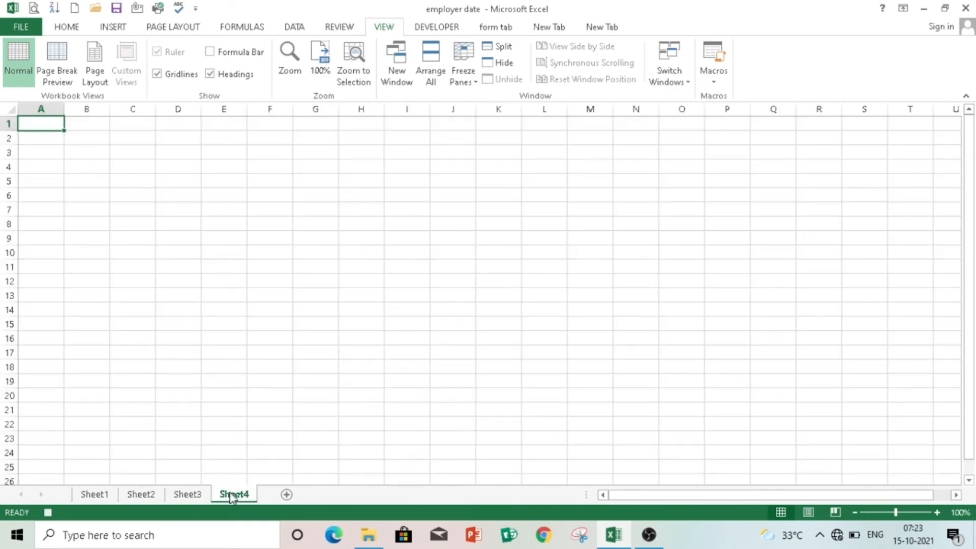
right_click(45, 123)
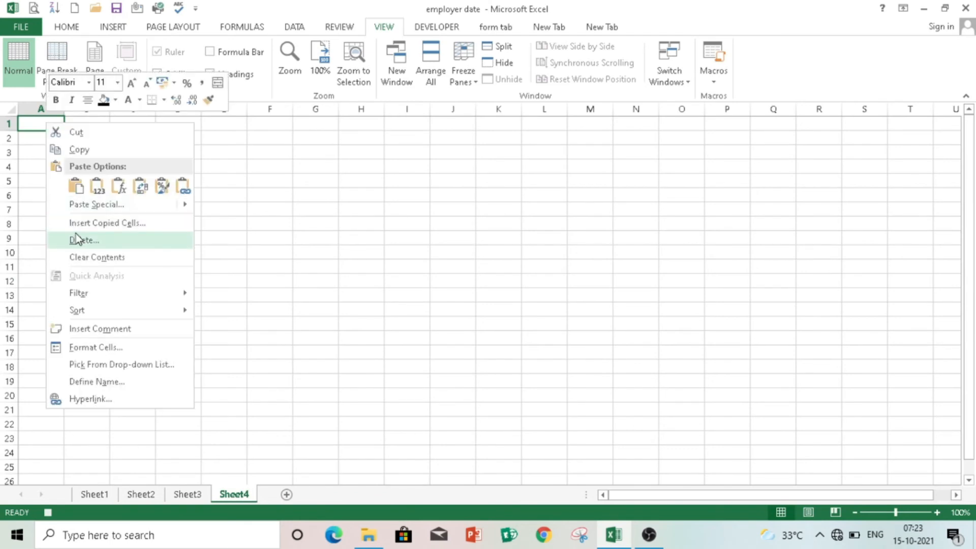
mouse_move(87, 203)
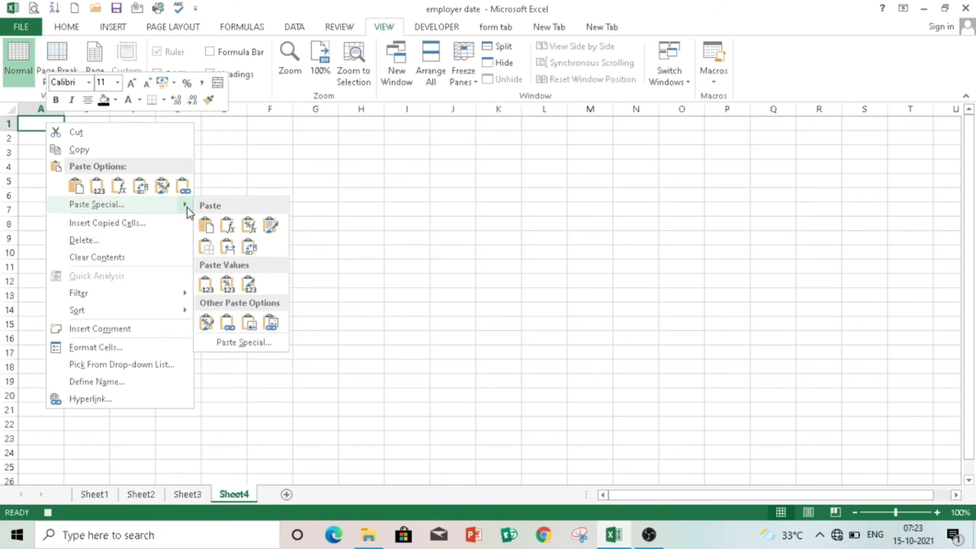
click(244, 343)
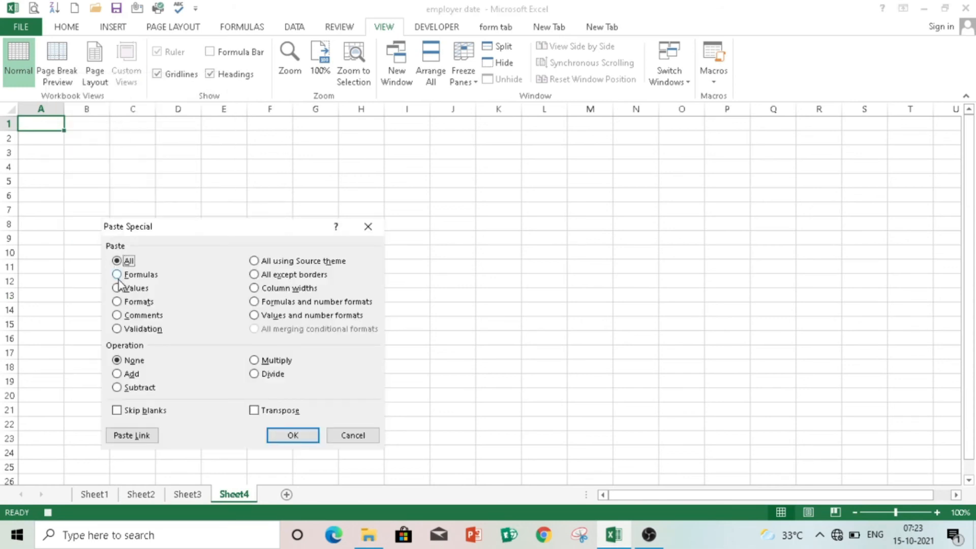
click(118, 288)
click(257, 413)
click(294, 436)
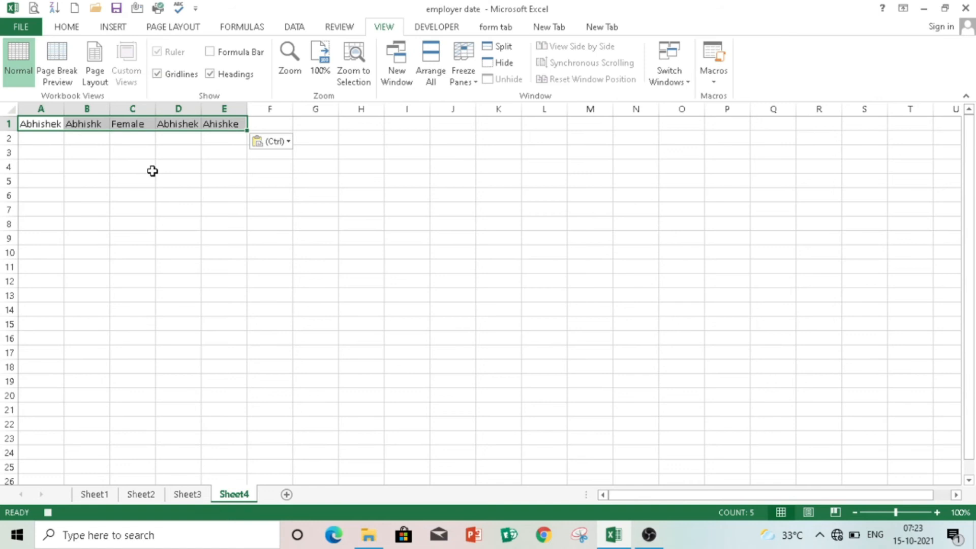
key(ctrl+c)
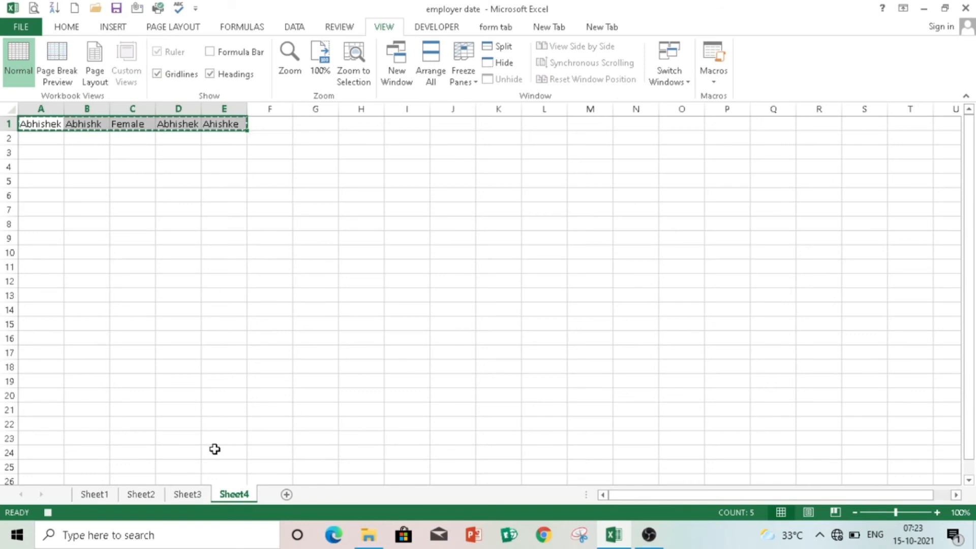
click(200, 491)
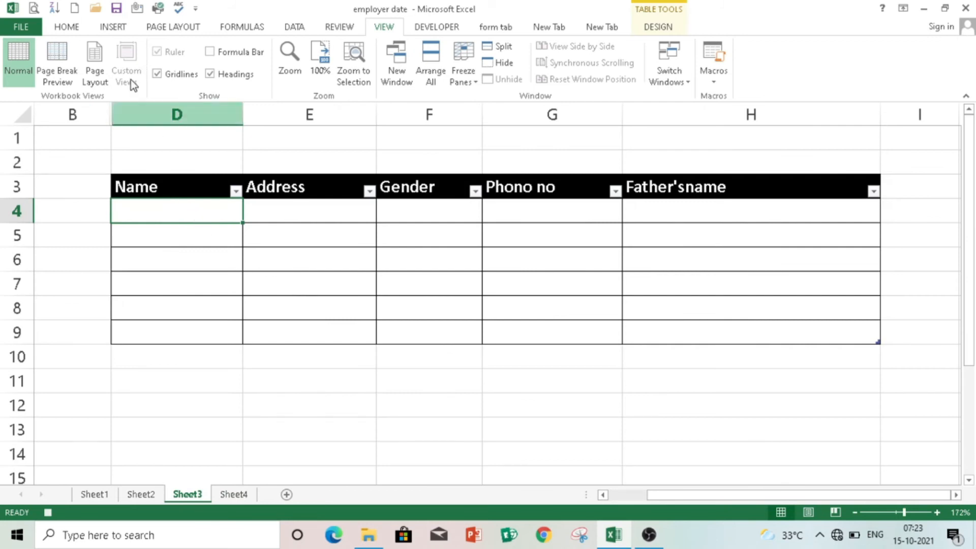
- Insert the copied row as the first data row of the Sheet3 table
click(71, 29)
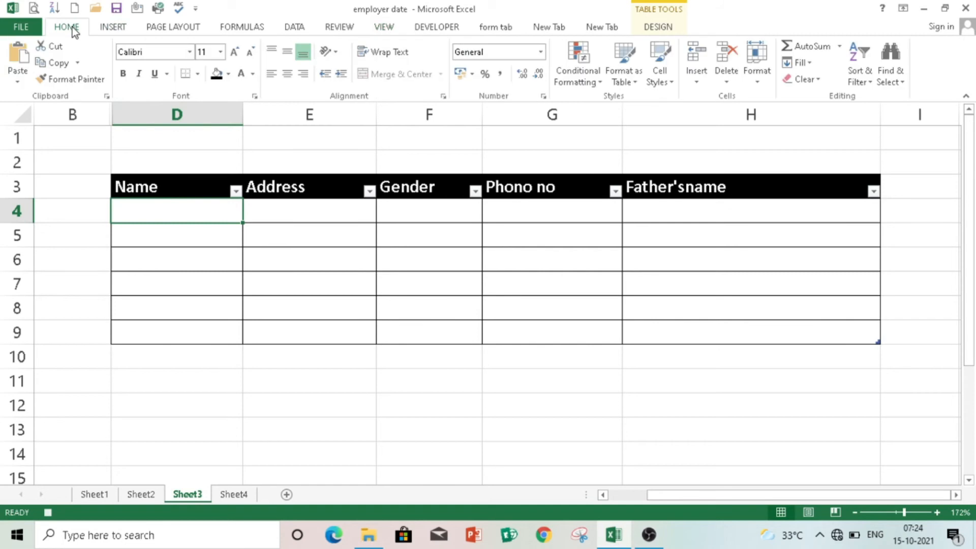
click(692, 72)
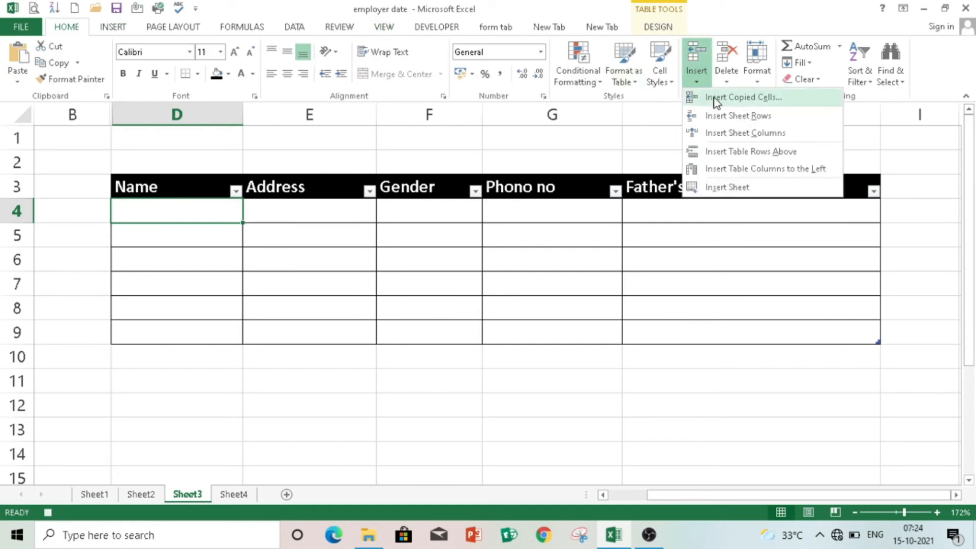
click(717, 98)
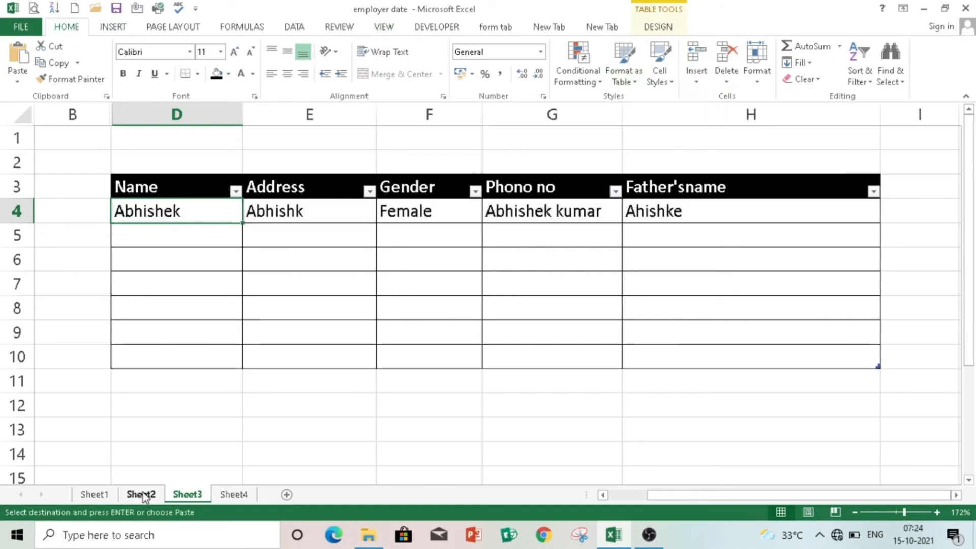
- Delete the contents of the Name, Address, Gender, Father's Name and Phone No cells on Sheet2
click(141, 494)
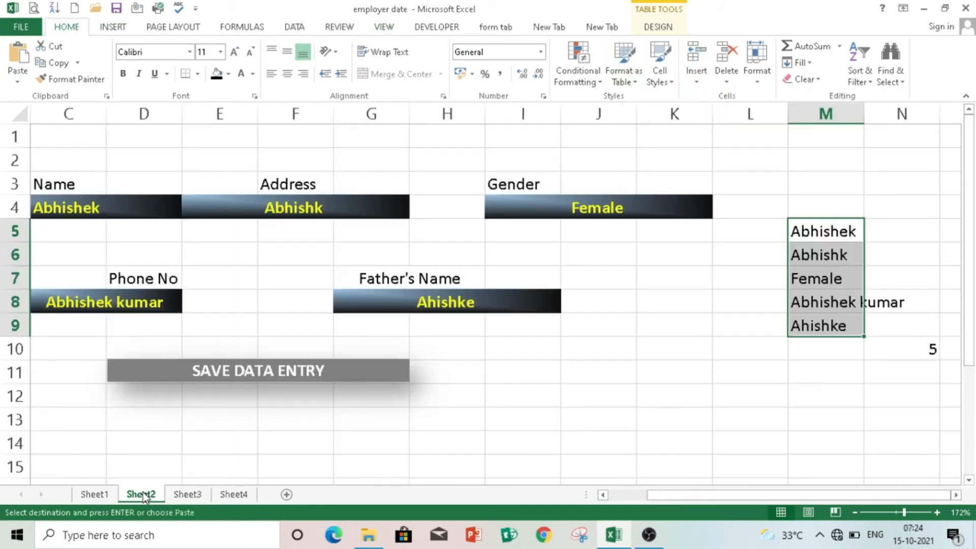
click(102, 202)
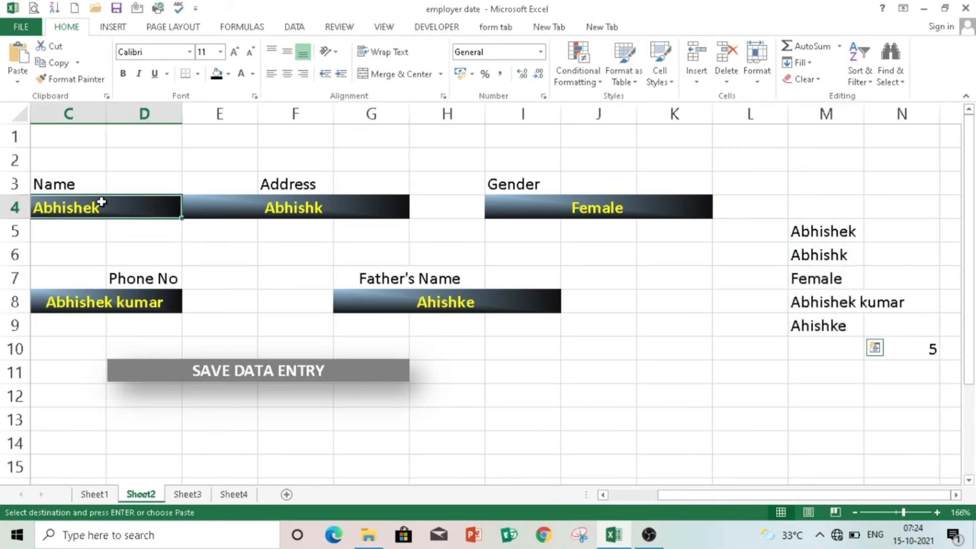
ctrl+click(324, 203)
ctrl+click(565, 212)
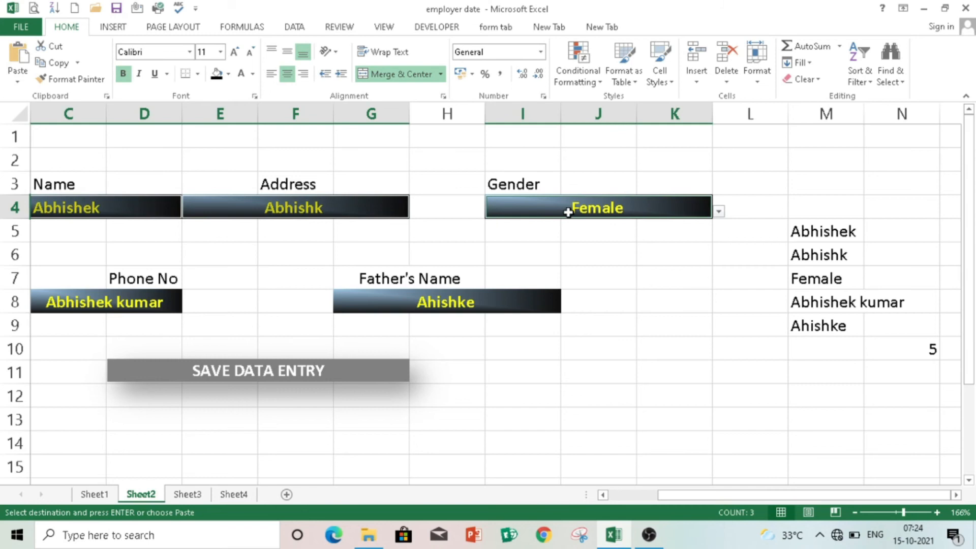
ctrl+click(516, 314)
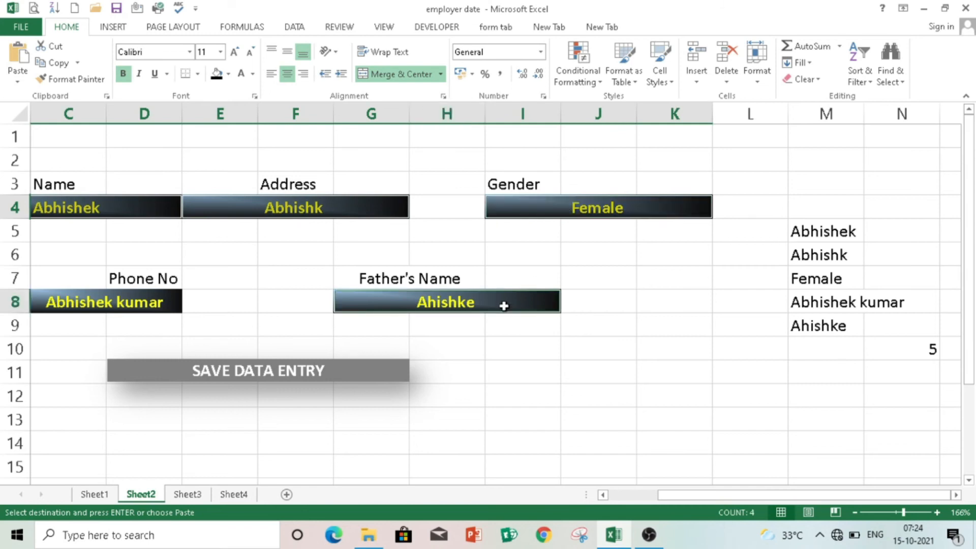
ctrl+click(128, 306)
key(Delete)
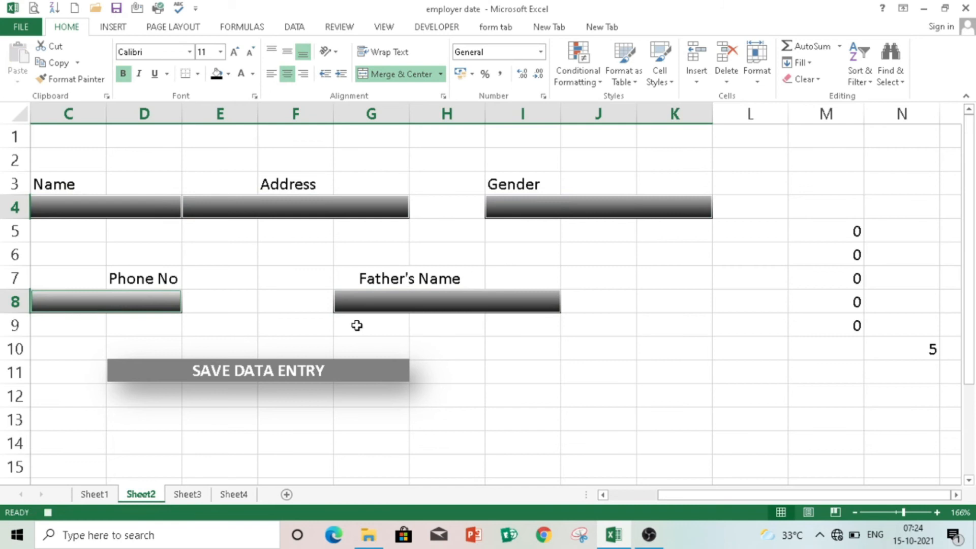
click(165, 210)
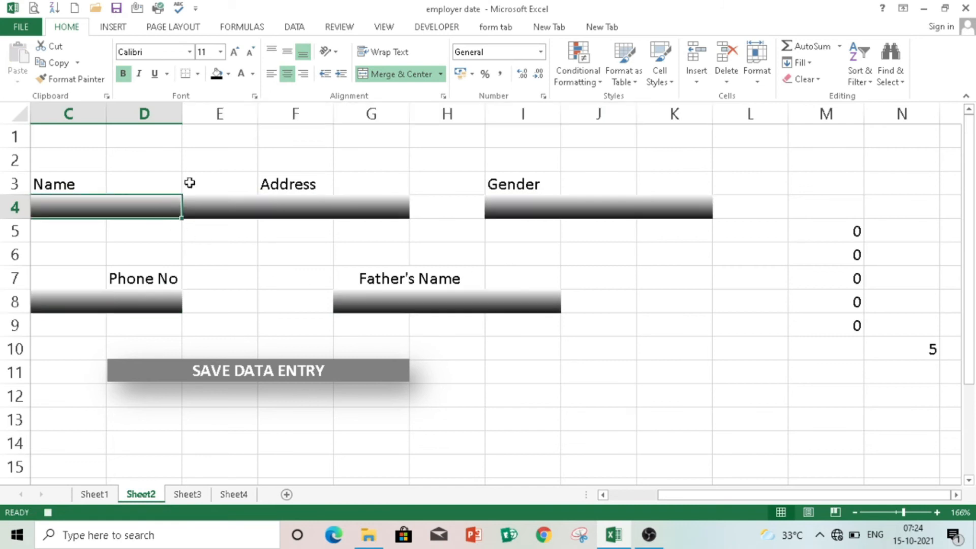
click(382, 27)
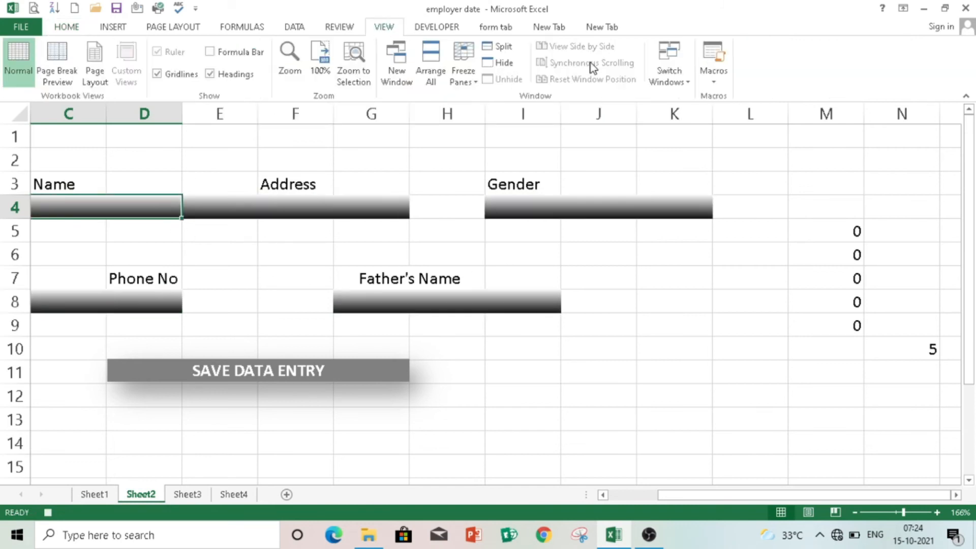
- Stop recording, assign Macro1 to the SAVE DATA ENTRY picture, and click it to test
click(713, 79)
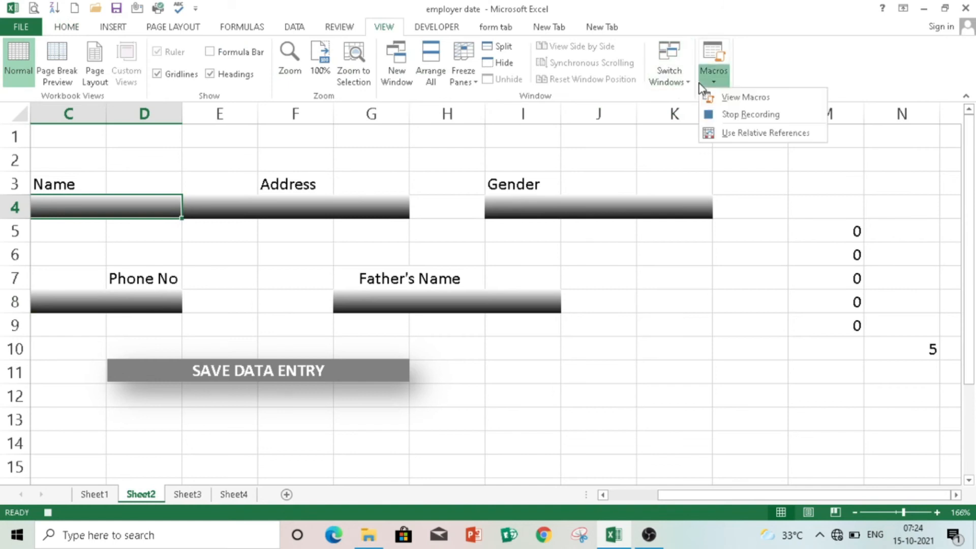
click(722, 115)
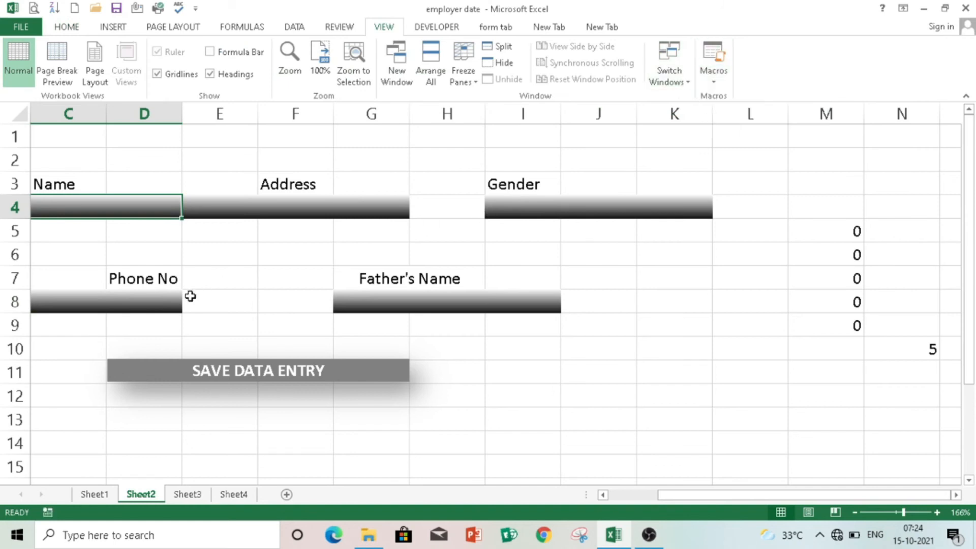
click(234, 368)
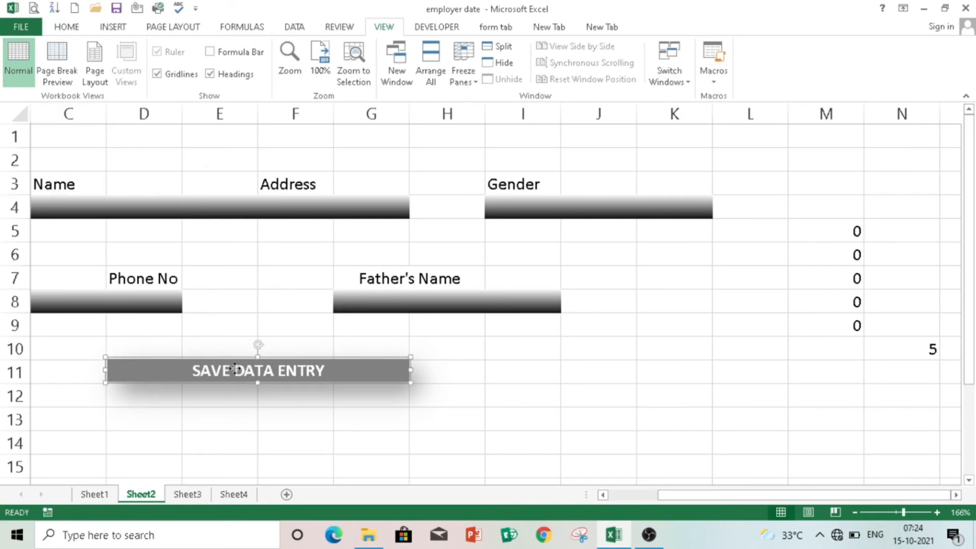
right_click(234, 368)
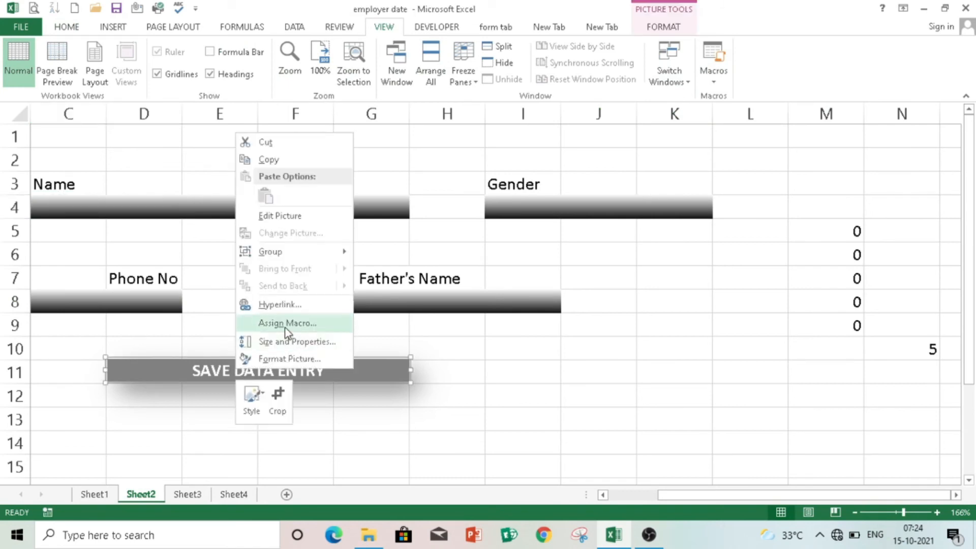
click(286, 324)
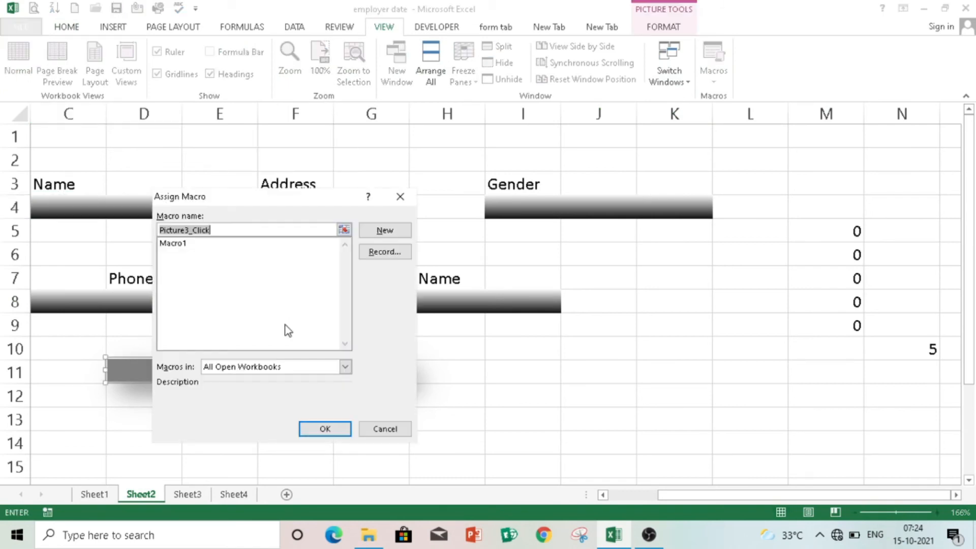
click(178, 244)
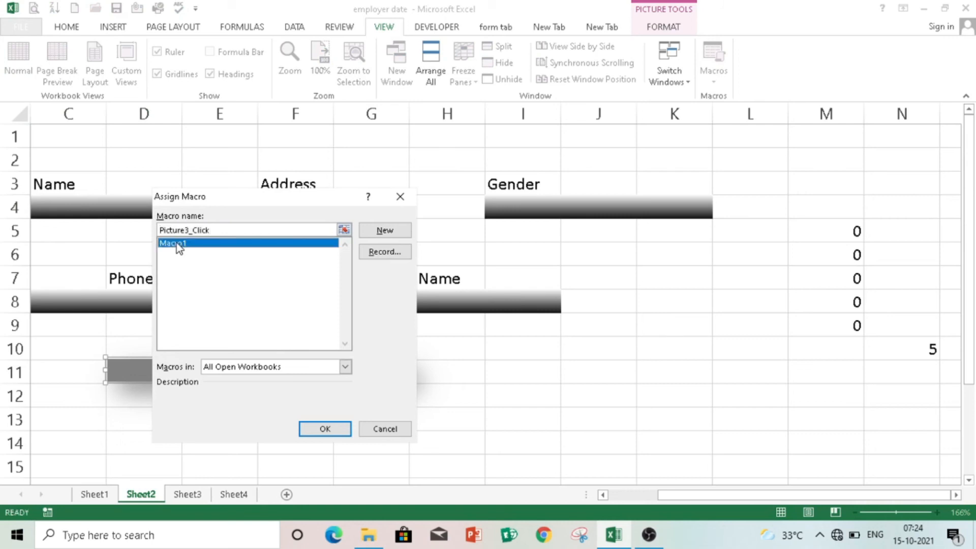
click(325, 429)
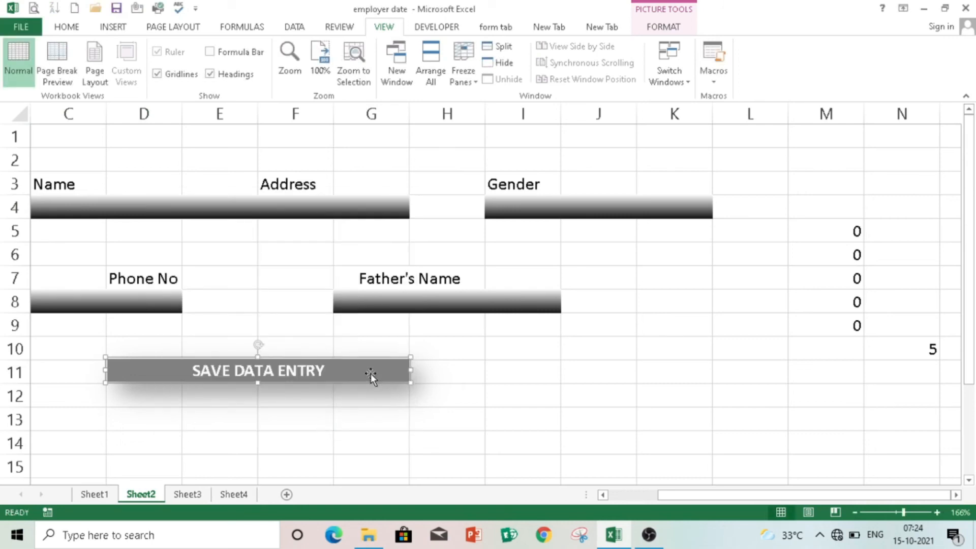
click(494, 390)
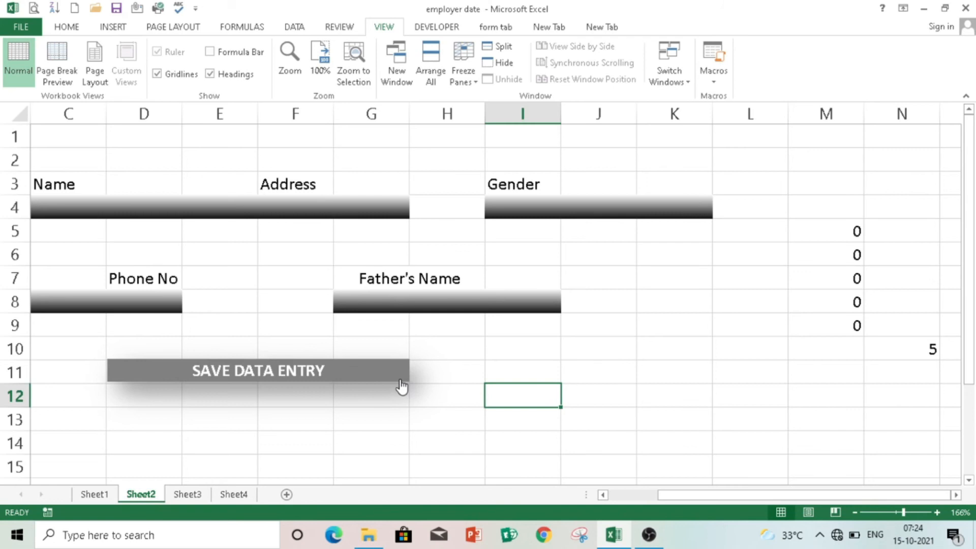
click(401, 382)
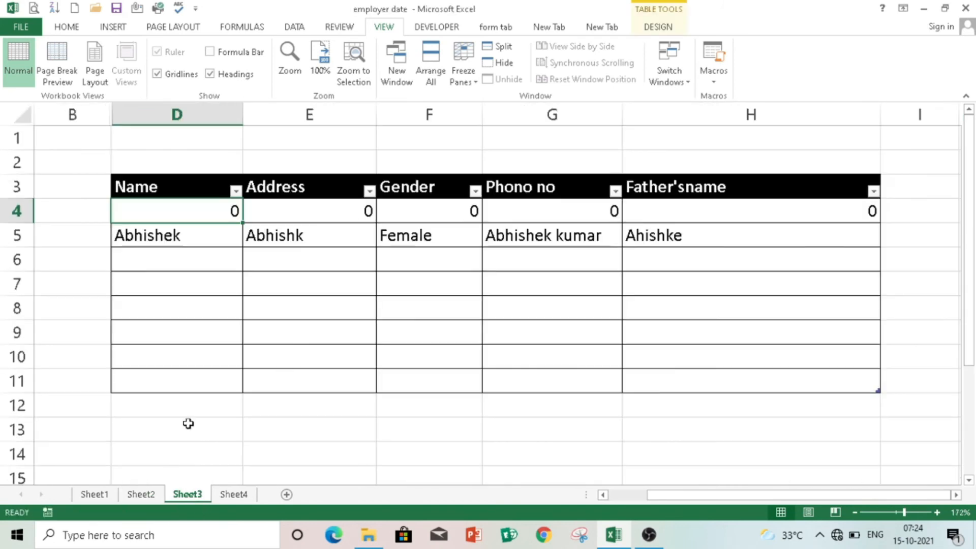
- Enter a person's name, address, gender Male, phone number and father's name into the Sheet2 form
double_click(204, 202)
key(Tab)
text(BIHAR)
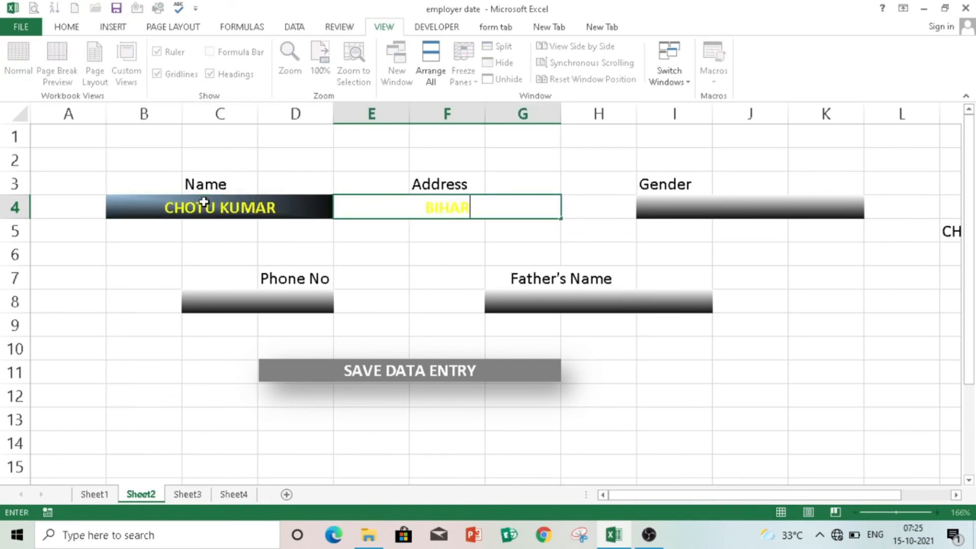
key(Tab)
click(870, 211)
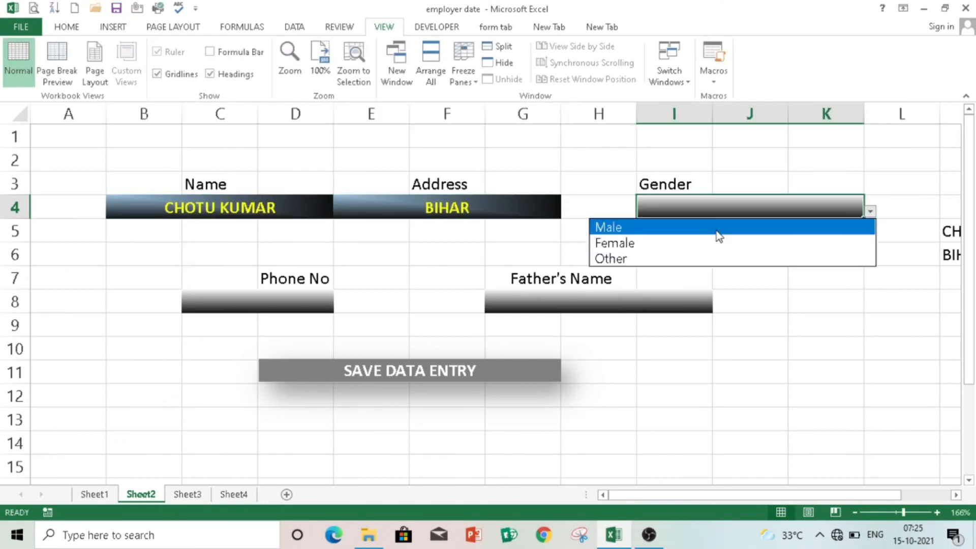
click(715, 230)
click(299, 311)
text(1234567890)
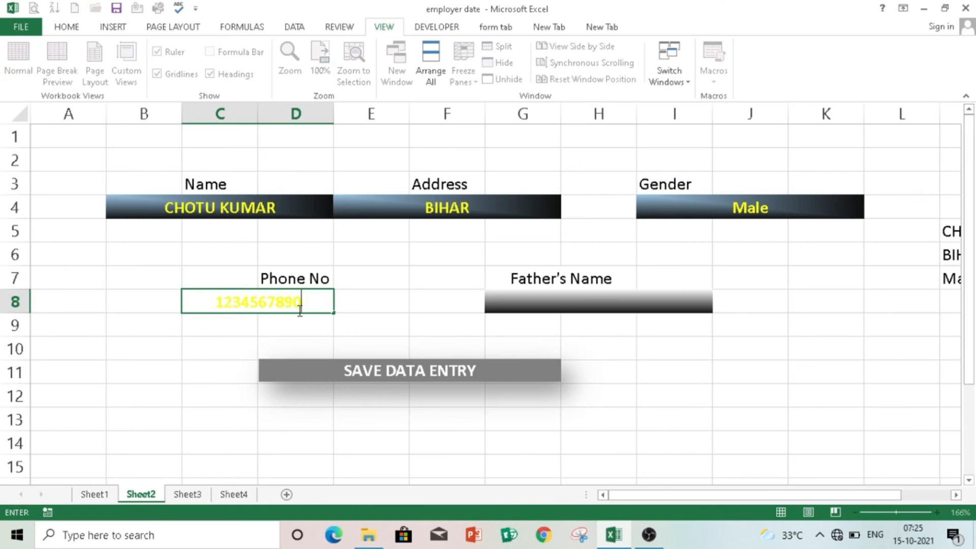
click(525, 302)
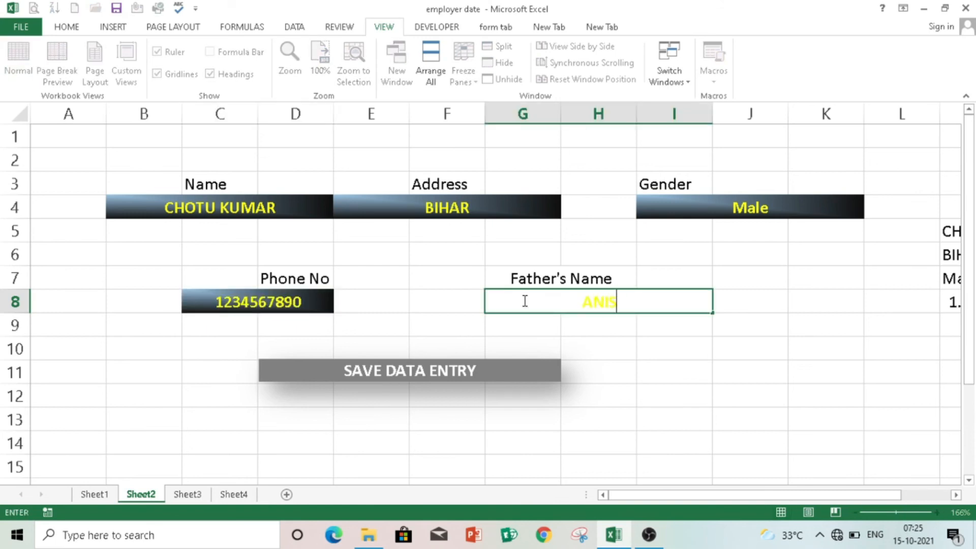
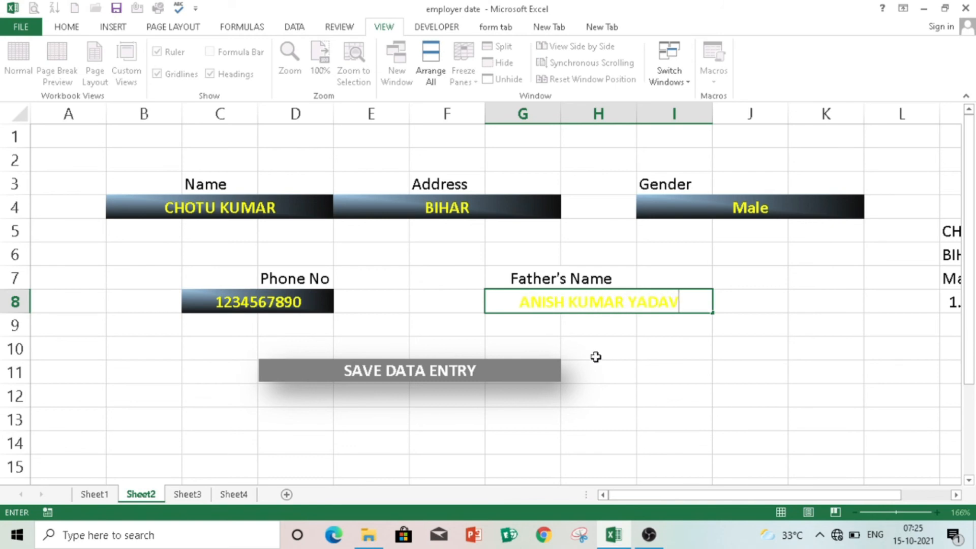
click(623, 373)
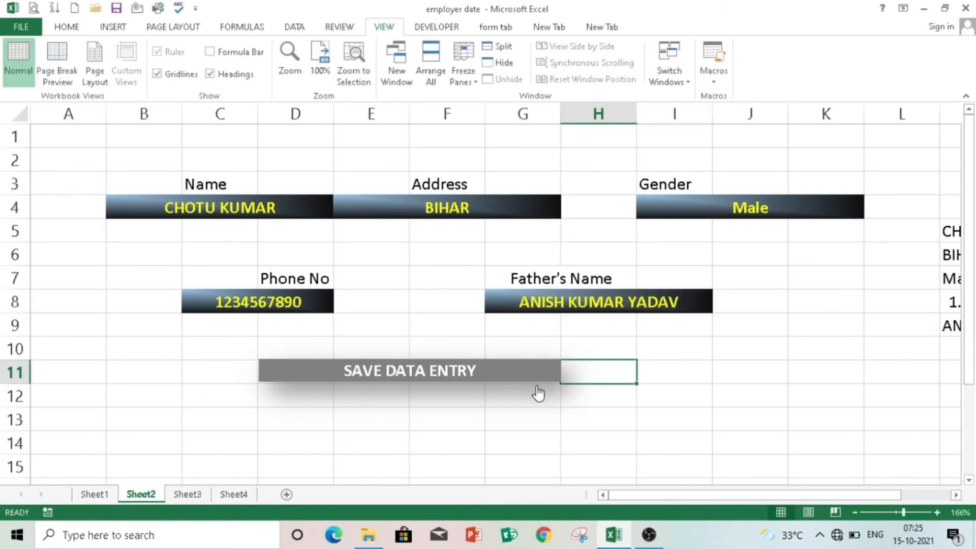
- Click SAVE DATA ENTRY, check the new row on Sheet3, and return to Sheet2
click(519, 372)
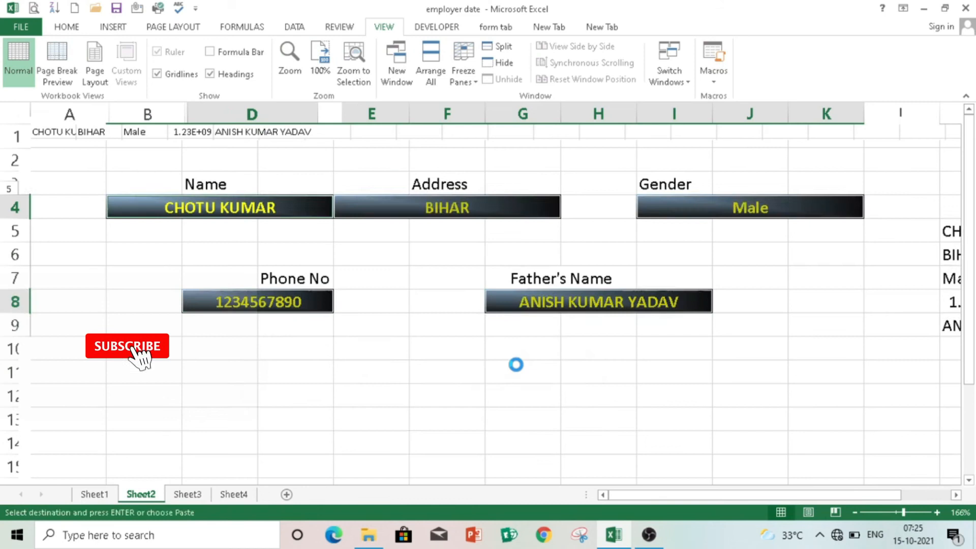
click(188, 496)
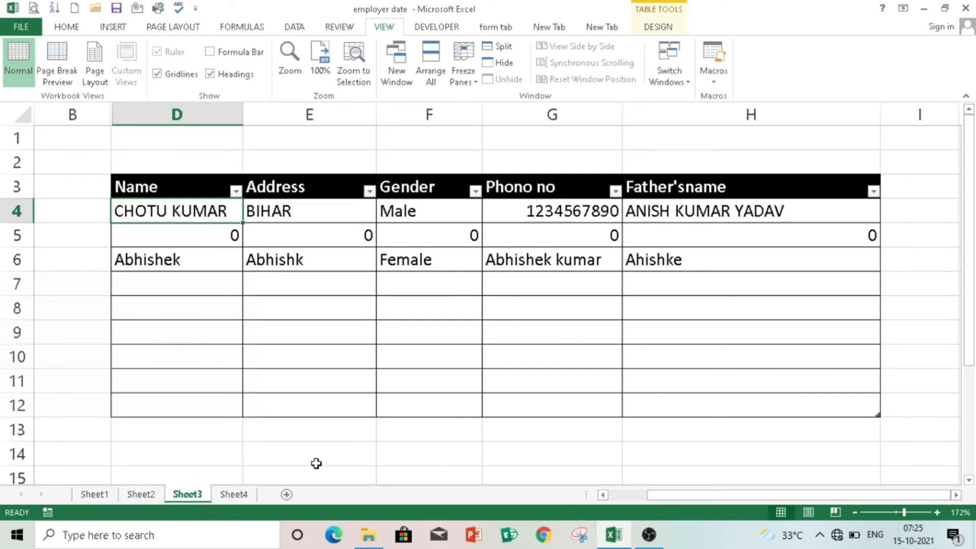
key(ctrl+Page_Up)
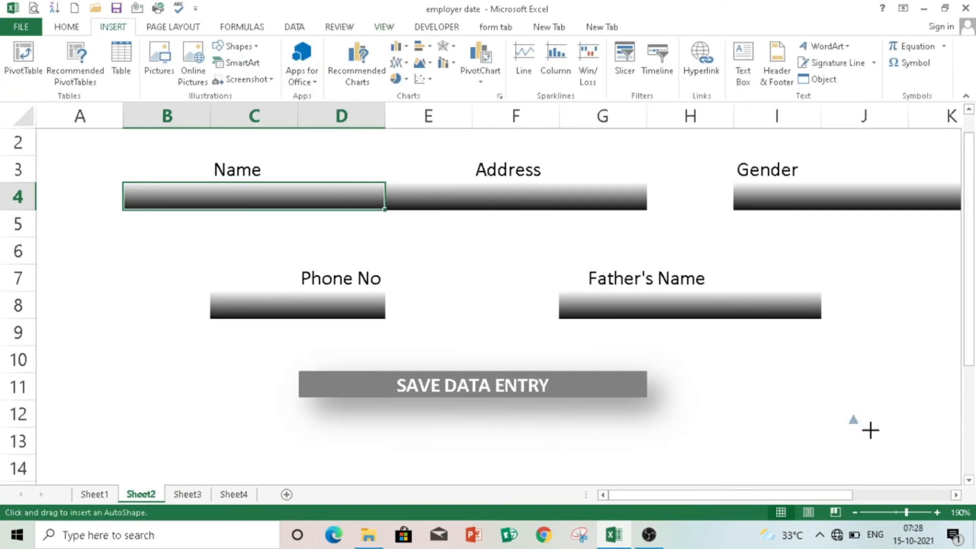
- Draw a right-pointing triangle below the save button and a flipped left-pointing copy beside it
drag(871, 430, 909, 466)
mouse_move(878, 405)
mouse_down()
mouse_move(917, 432)
mouse_move(874, 444)
mouse_move(883, 450)
mouse_move(840, 439)
mouse_up()
key(ctrl+d)
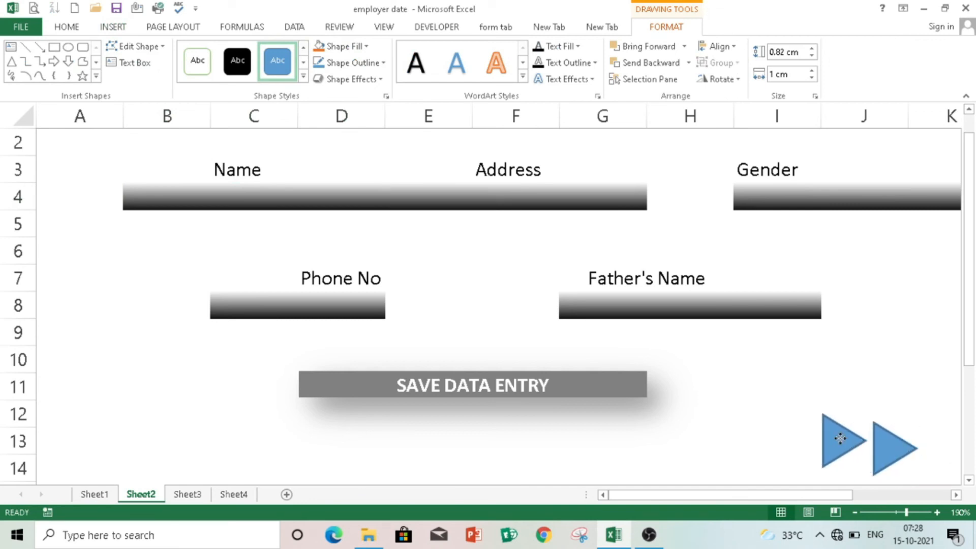
click(724, 80)
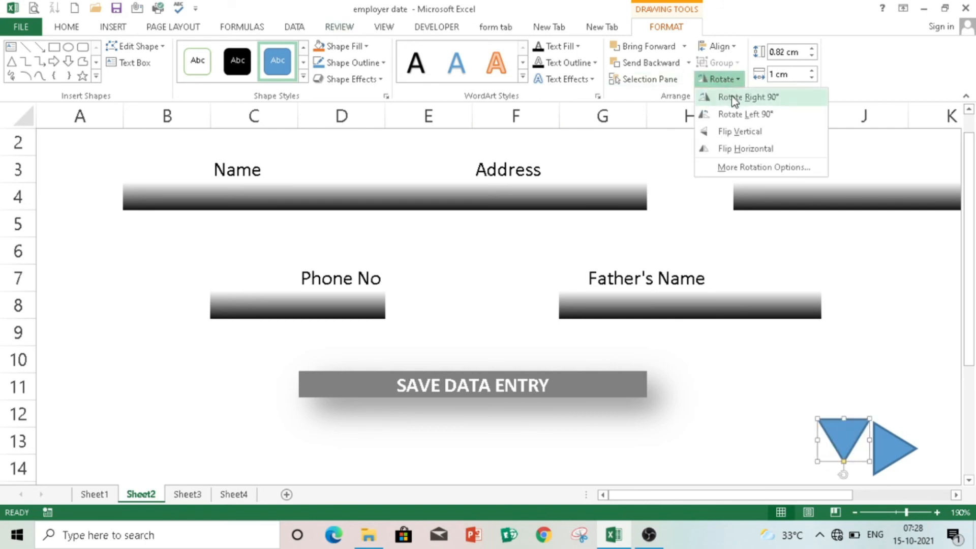
click(743, 147)
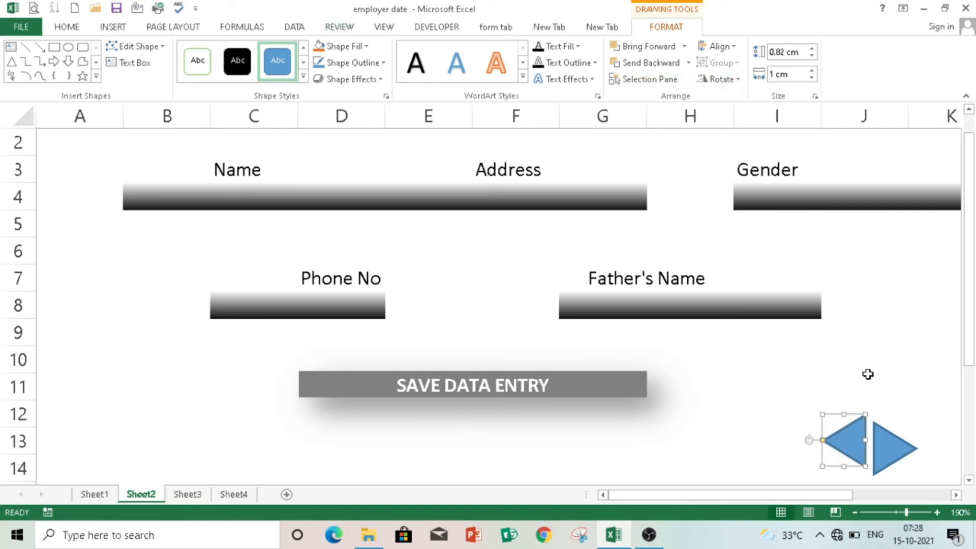
drag(845, 441, 841, 450)
click(888, 455)
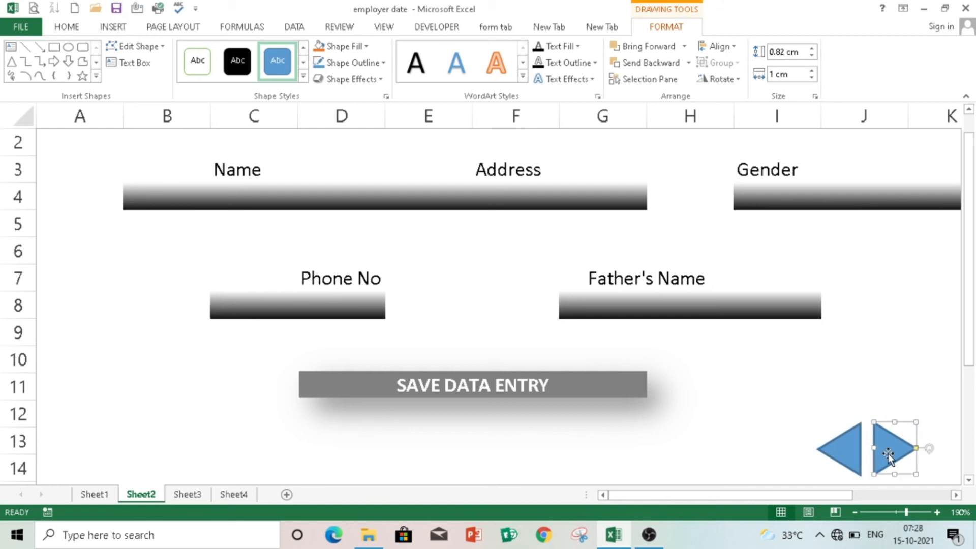
click(888, 454)
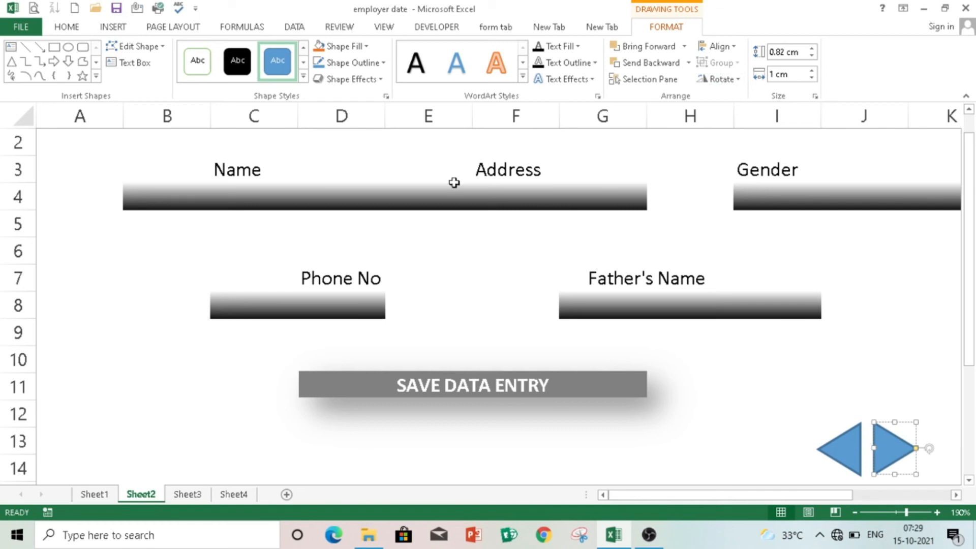
- Hyperlink the right triangle arrow to Sheet3 and test it, then return to the Sheet2 form
click(119, 30)
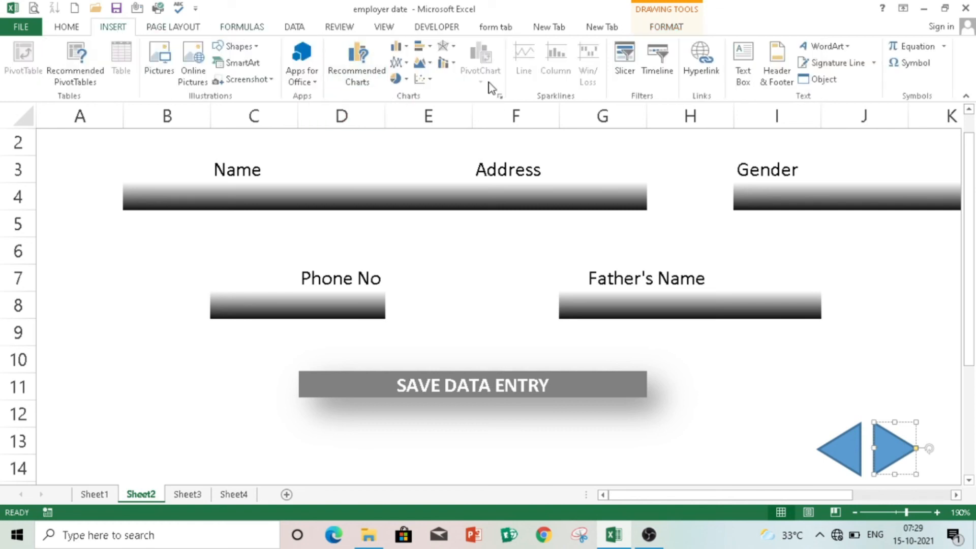
click(701, 63)
click(35, 133)
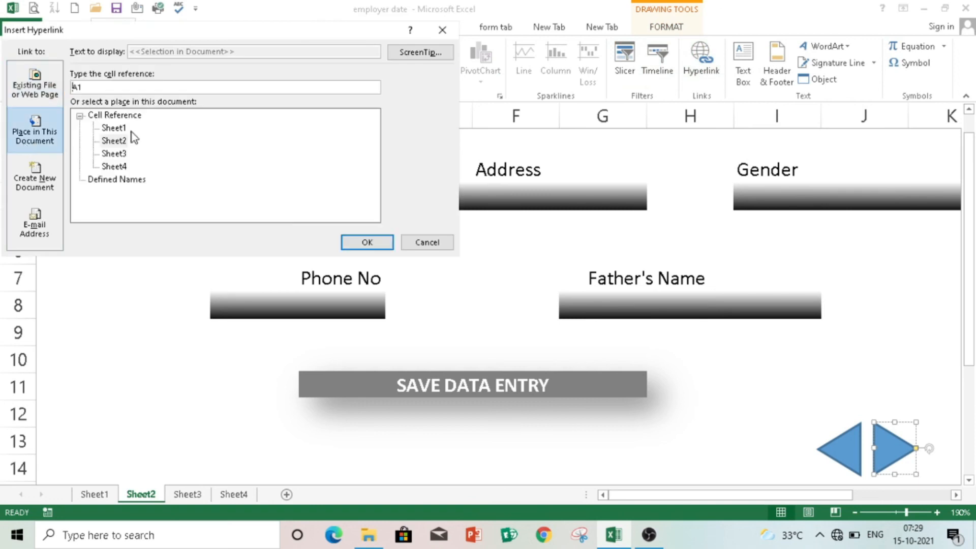
click(114, 153)
click(367, 243)
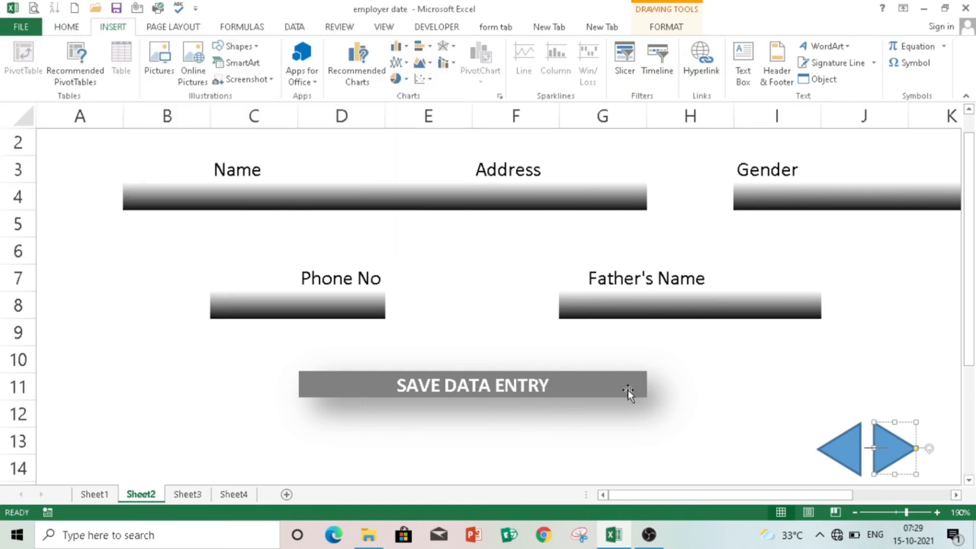
click(812, 395)
click(893, 449)
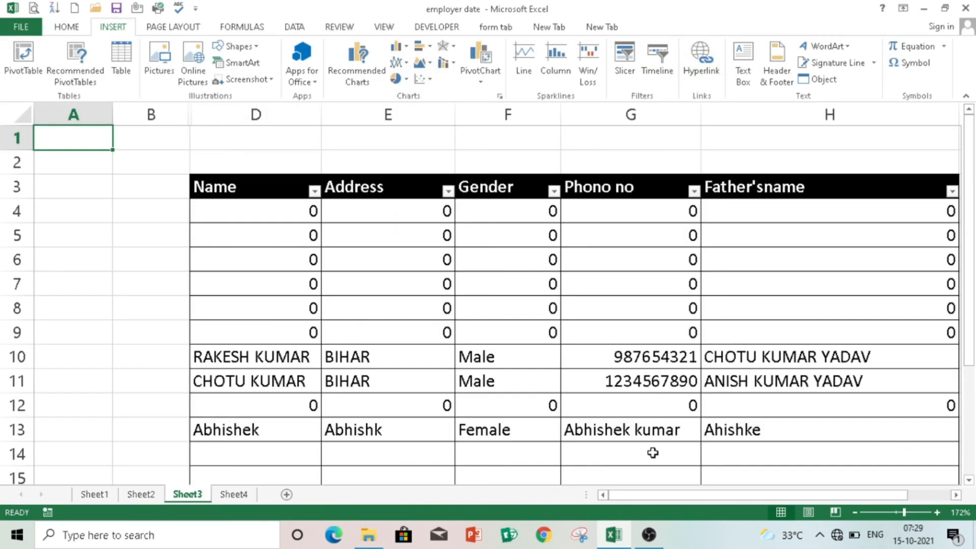
drag(968, 359, 971, 473)
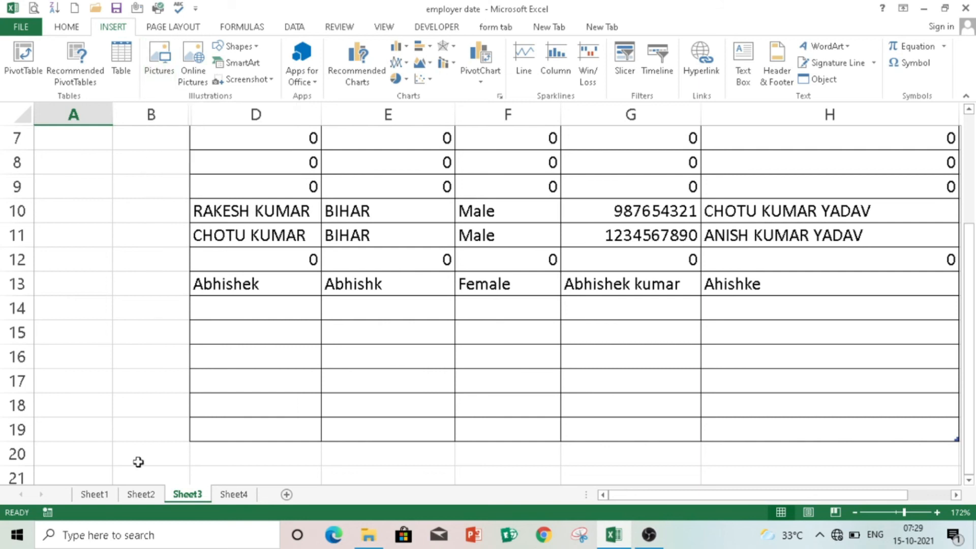
click(141, 495)
- Hyperlink the left arrow to Sheet1, test it, then follow the right arrow to Sheet3
click(839, 450)
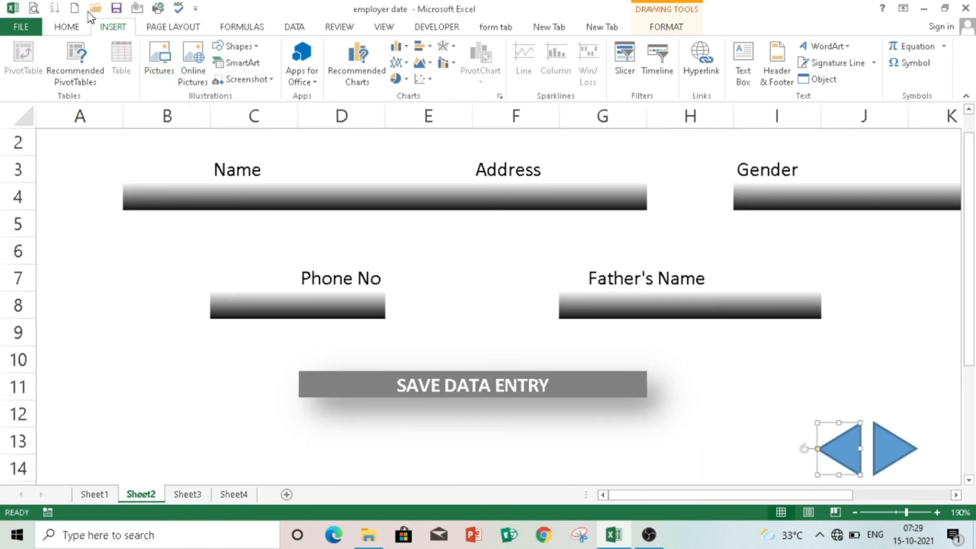
click(708, 65)
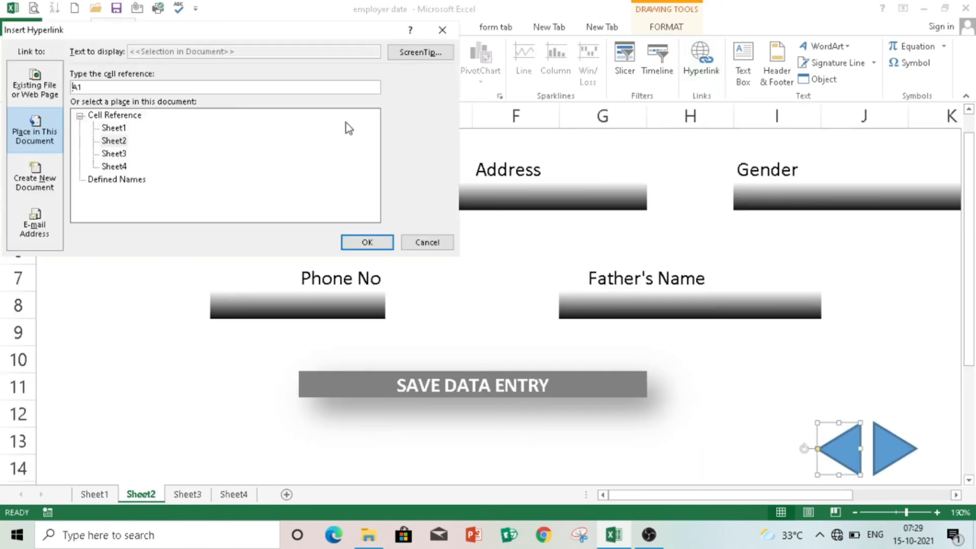
click(113, 128)
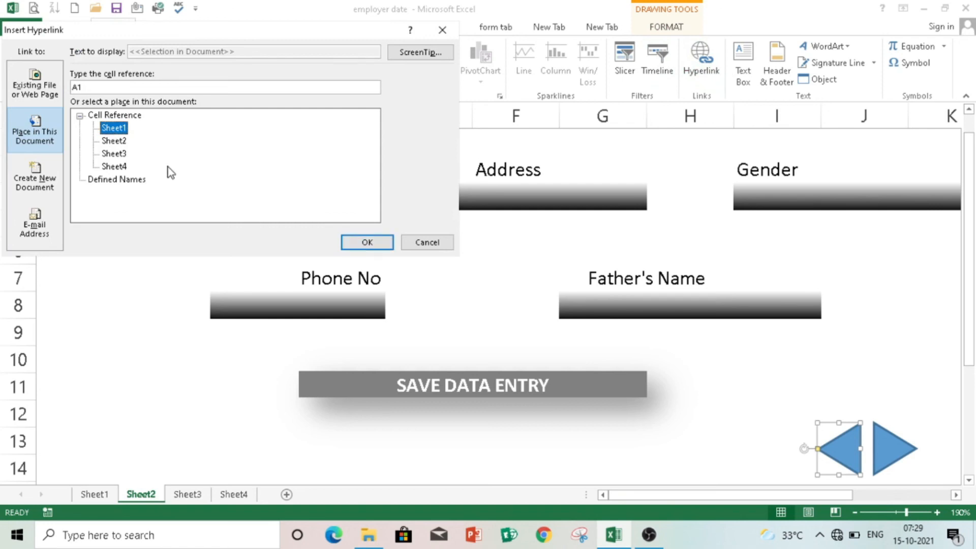
click(367, 242)
click(800, 398)
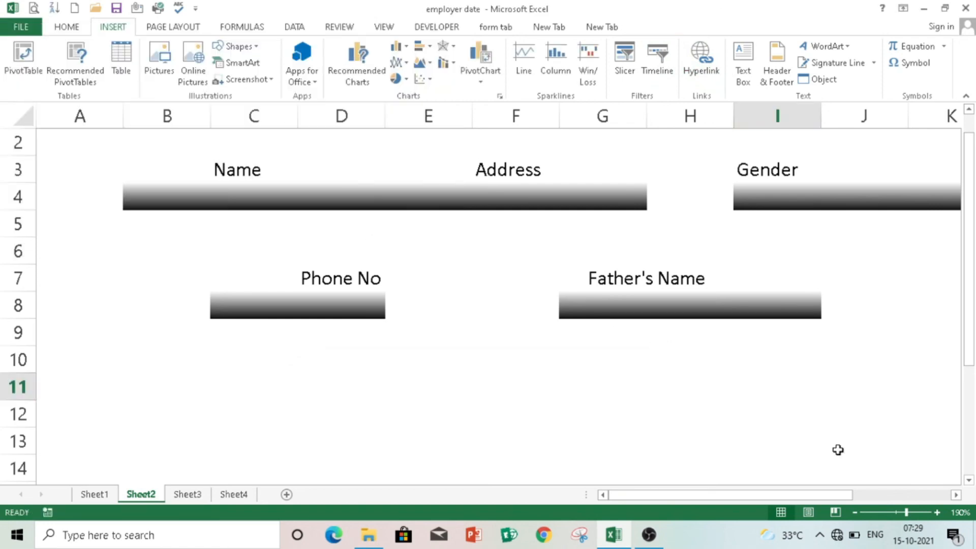
click(837, 450)
click(95, 217)
drag(970, 337, 969, 353)
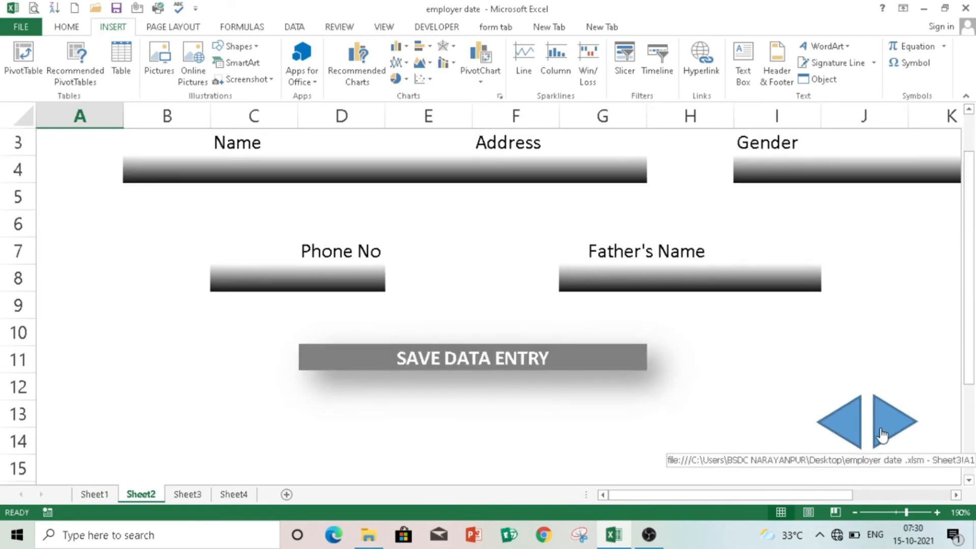
click(188, 494)
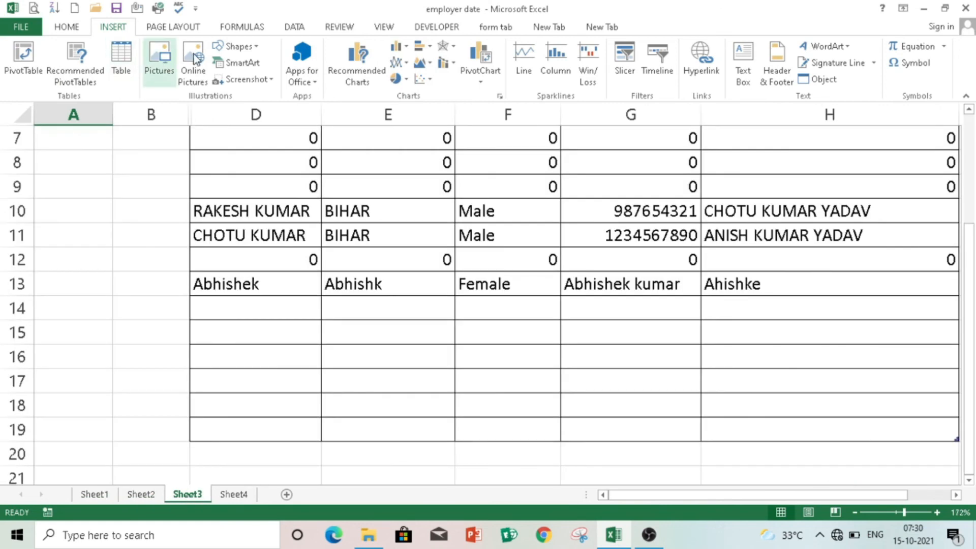
- Draw an isosceles triangle in column A, type its label, and resize it to about 3 cm wide
click(236, 46)
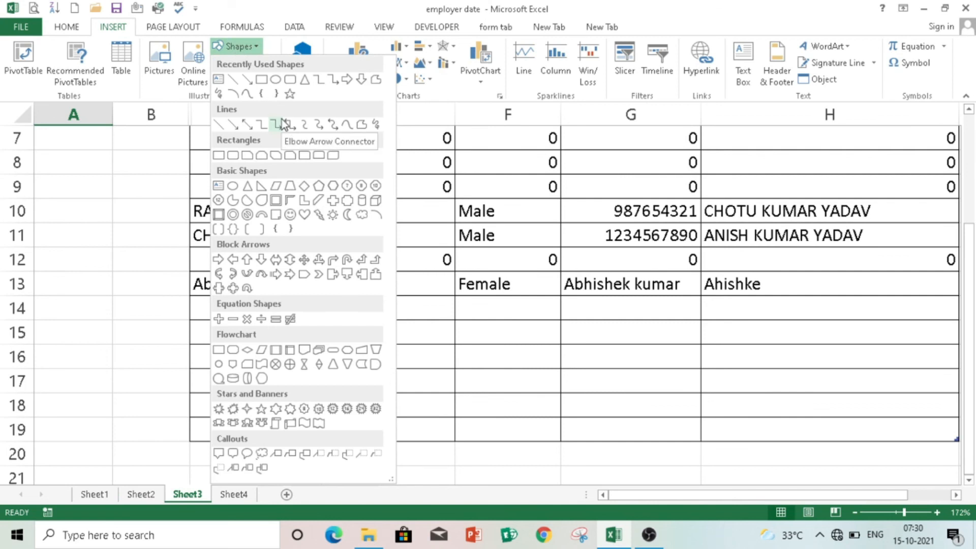
click(304, 80)
drag(72, 163, 123, 214)
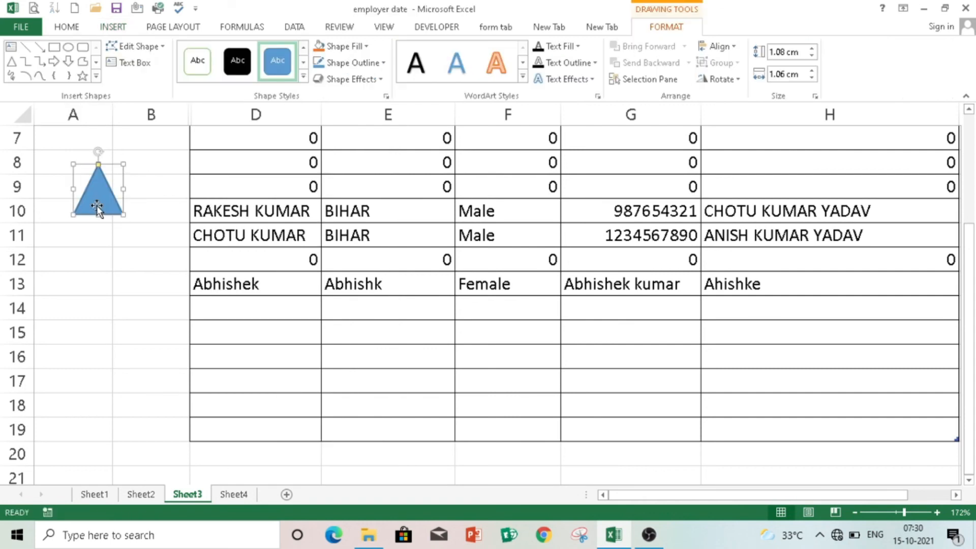
text(S)
drag(123, 215, 111, 275)
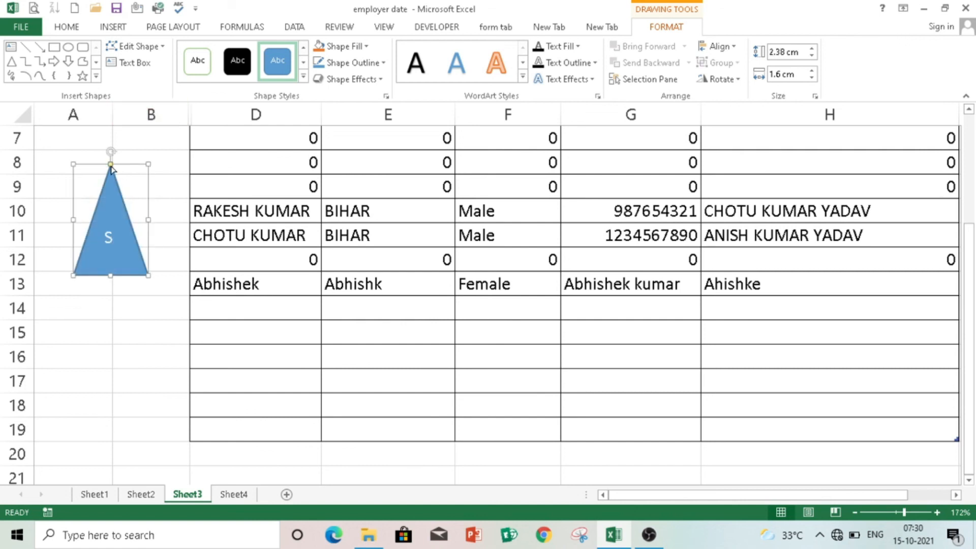
drag(151, 162, 121, 211)
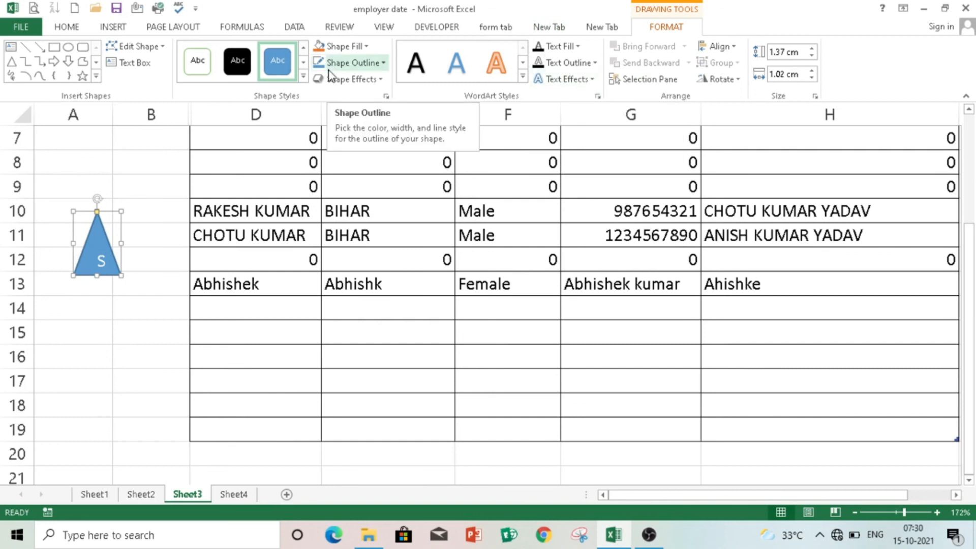
drag(121, 244, 217, 244)
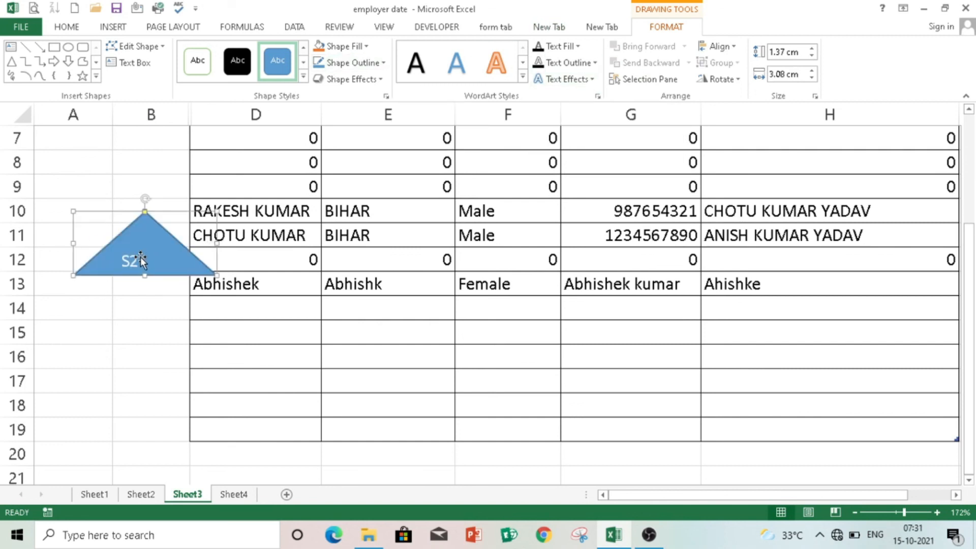
- Set the S2 label to 9-point font and narrow the triangle back down
drag(140, 262, 118, 262)
click(66, 27)
click(221, 52)
click(206, 84)
drag(218, 245, 115, 268)
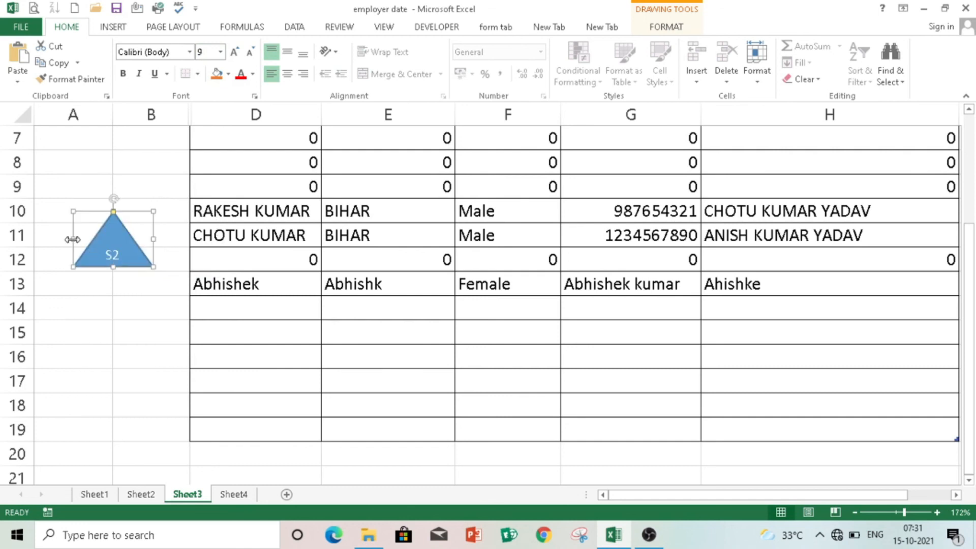
- Place the S2 label bottom-centred, make it dark and bold, and rotate the triangle
click(132, 183)
click(104, 249)
click(288, 52)
click(303, 52)
click(290, 75)
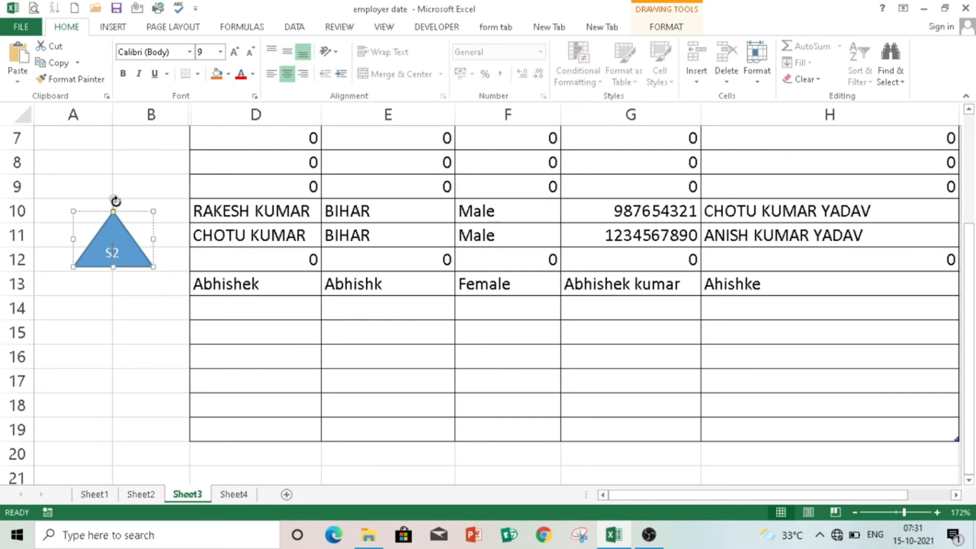
click(253, 74)
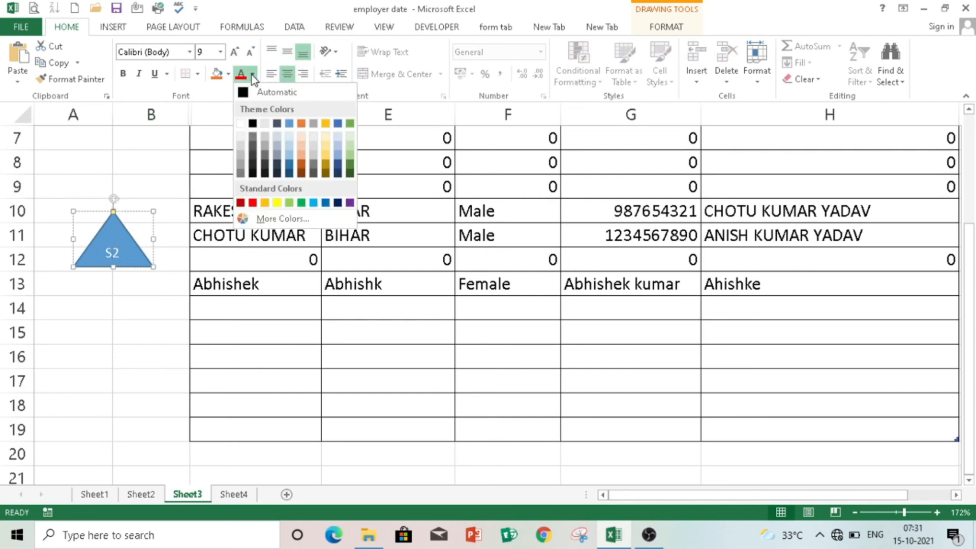
click(245, 125)
click(123, 74)
mouse_move(116, 198)
mouse_down()
mouse_move(32, 218)
mouse_move(100, 193)
mouse_move(127, 205)
mouse_move(113, 204)
mouse_up()
- Duplicate the S2 triangle above the original and relabel the copy S1
drag(137, 235, 181, 153)
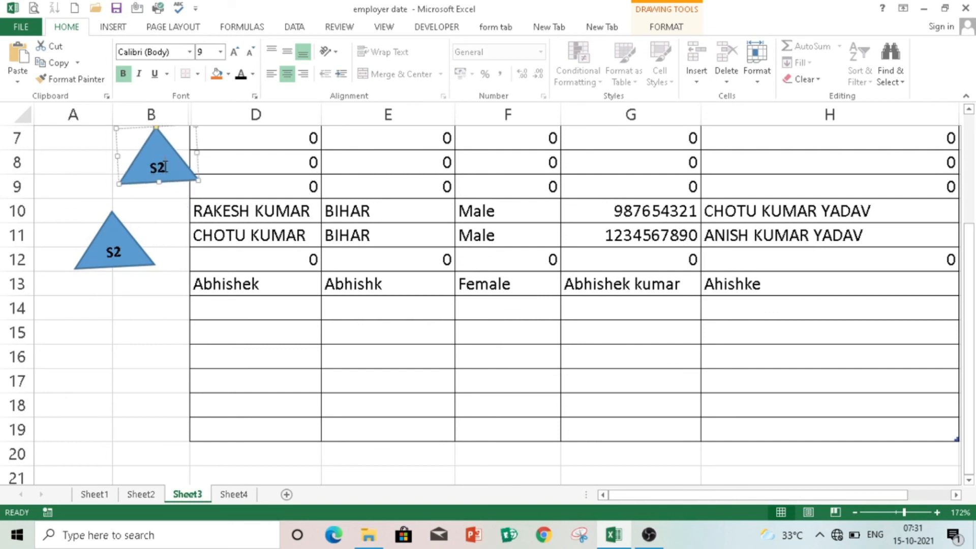
double_click(164, 166)
text(S3)
click(124, 236)
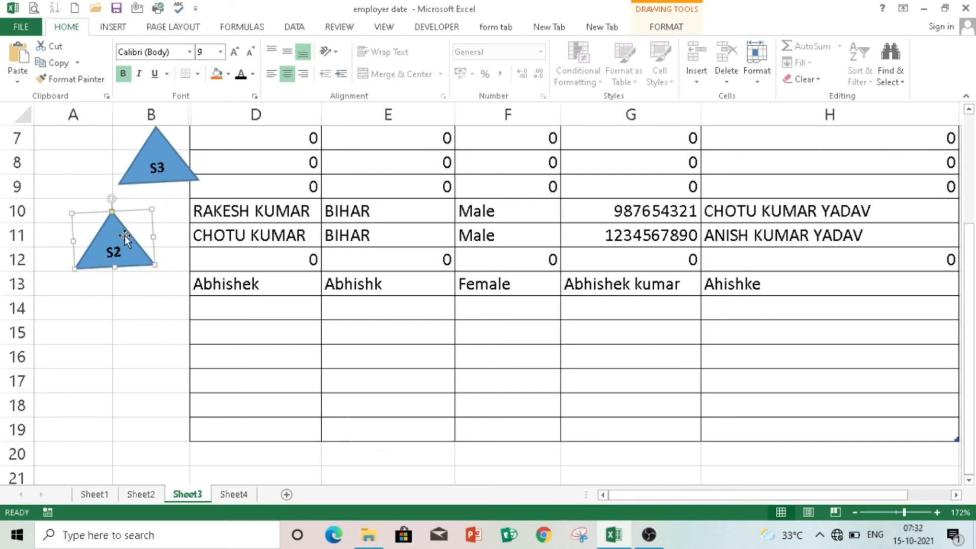
click(168, 165)
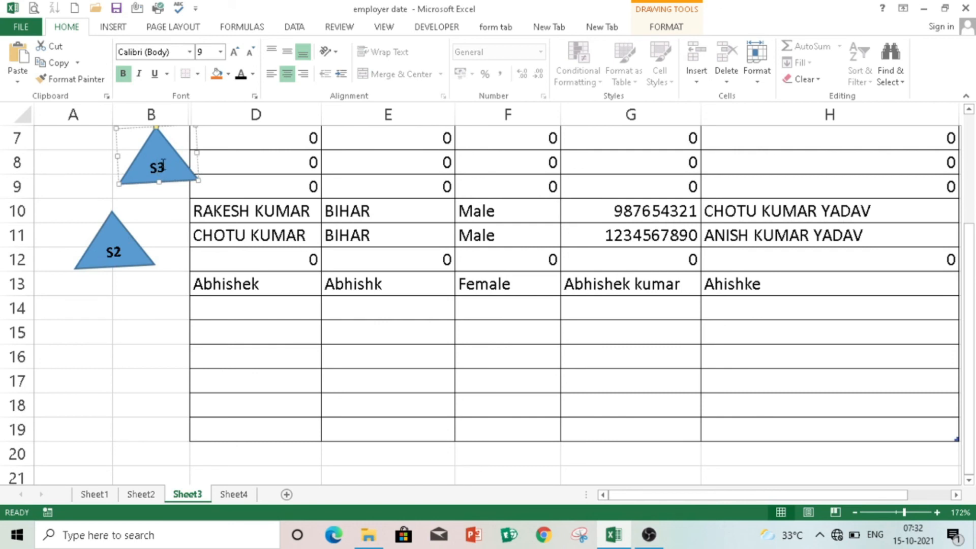
click(111, 238)
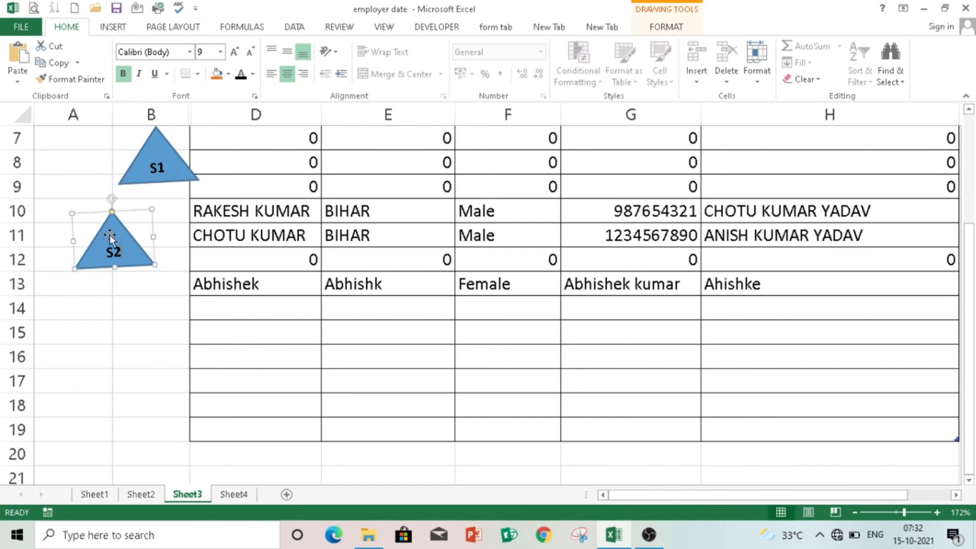
- Rotate S1 and S2 to point left and place them side by side around rows 17–19
drag(156, 162, 96, 405)
drag(95, 356, 23, 398)
drag(89, 401, 71, 420)
click(122, 243)
drag(112, 199, 52, 237)
drag(119, 227, 141, 410)
- Align the S1 and S2 triangles on their middles
ctrl+click(87, 412)
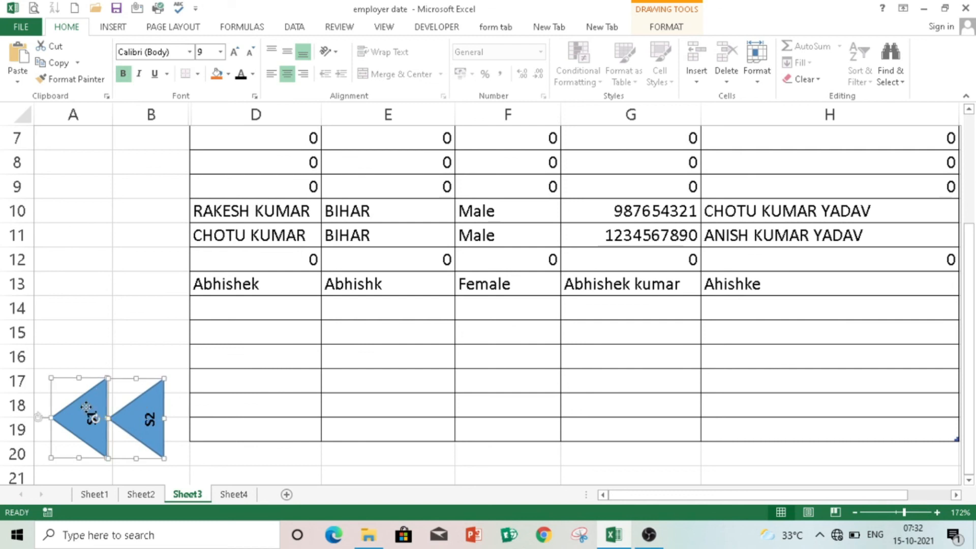
click(686, 28)
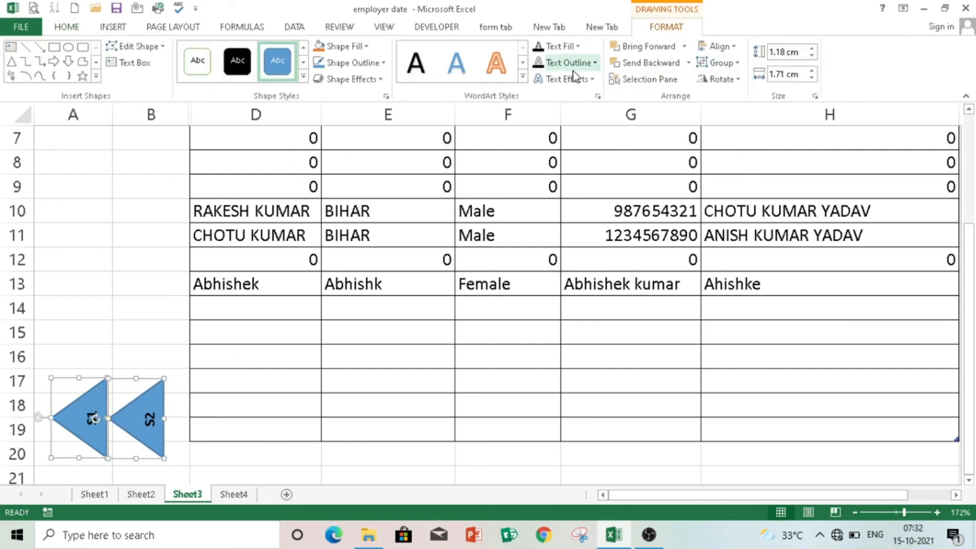
click(731, 65)
click(732, 46)
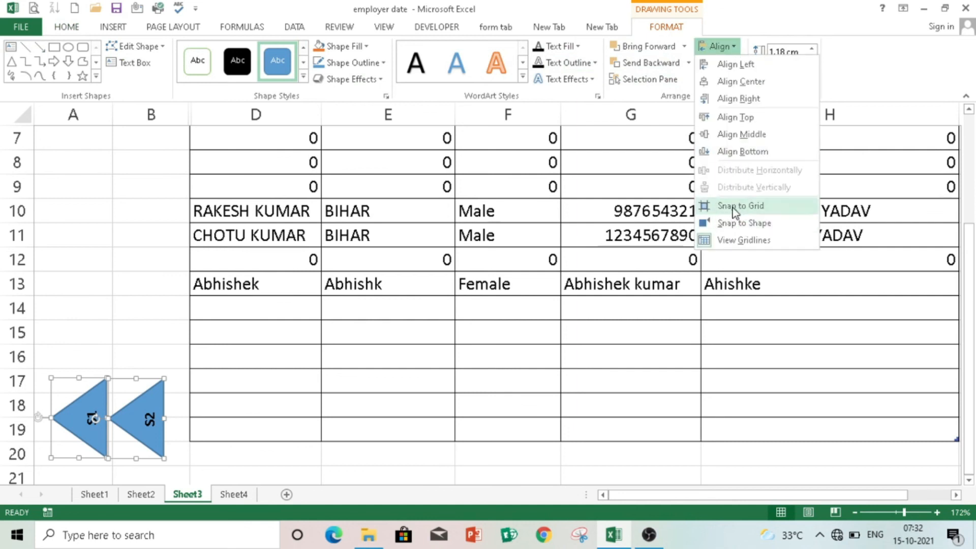
click(739, 136)
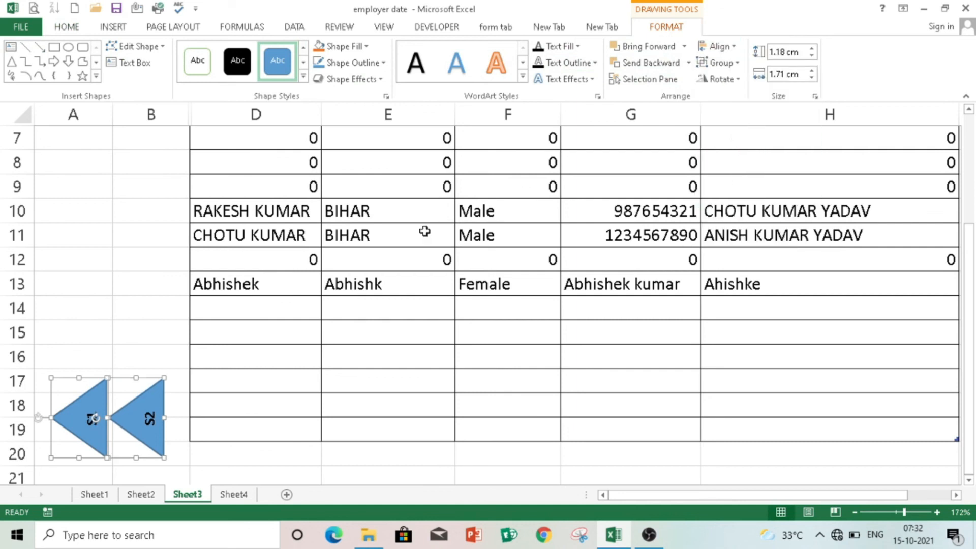
click(127, 280)
- Fill the S1 triangle red and the S2 triangle a darker blue
click(84, 403)
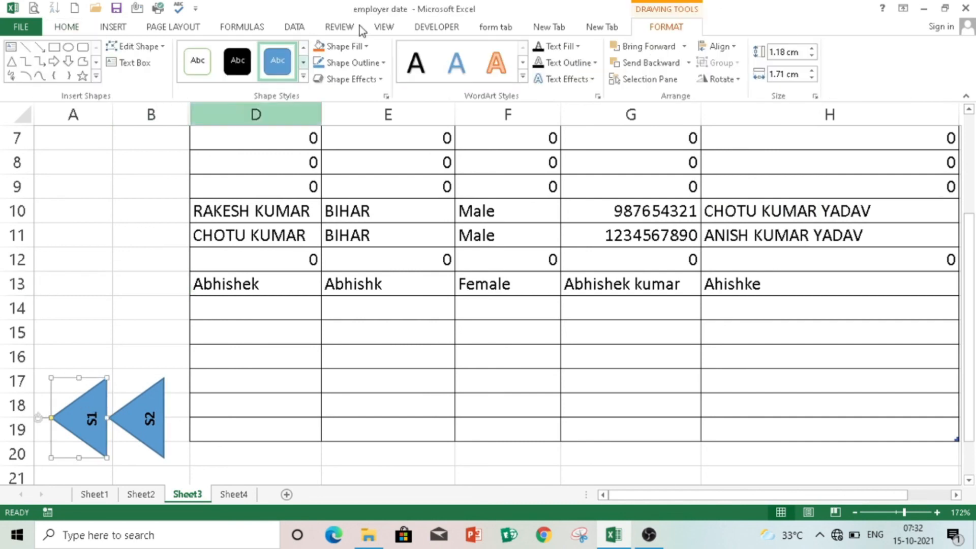
click(66, 27)
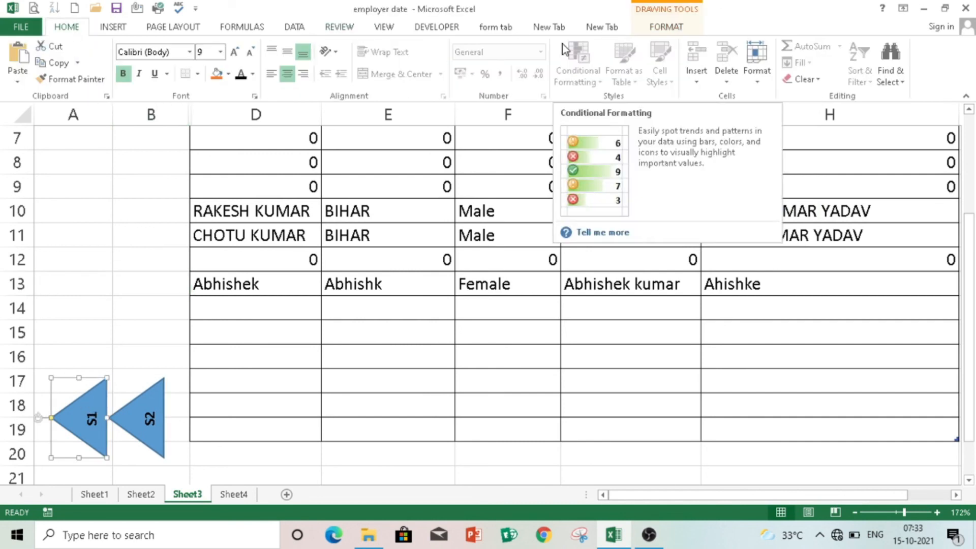
click(666, 27)
click(346, 46)
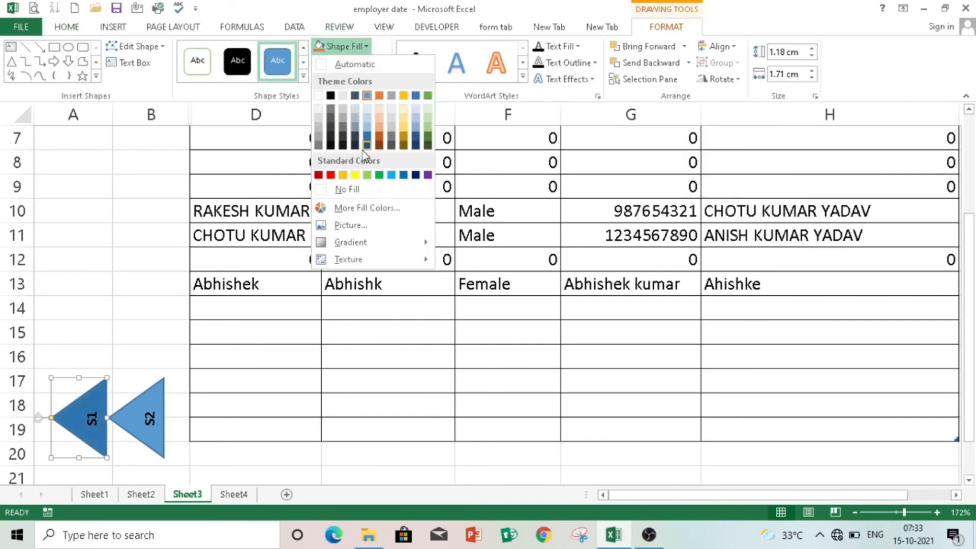
click(330, 175)
click(139, 407)
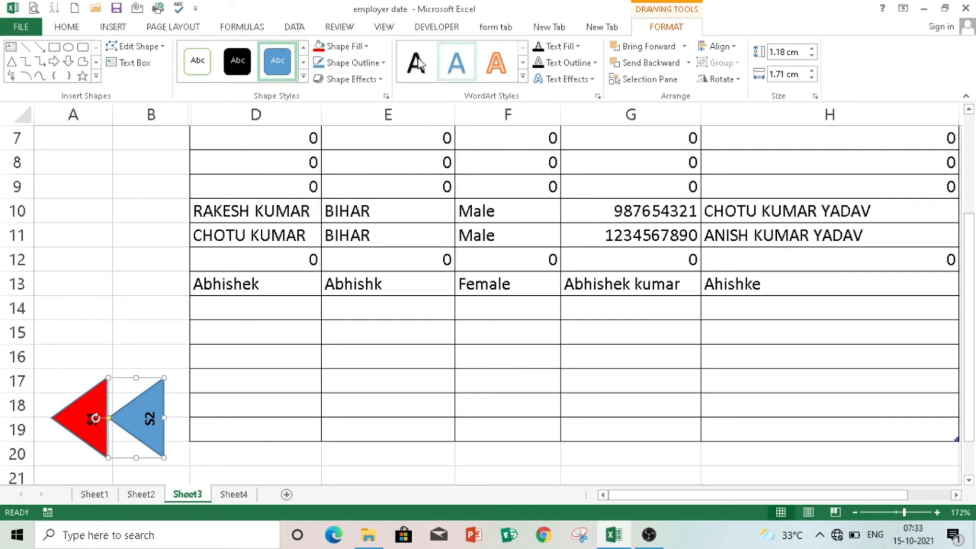
click(341, 45)
click(403, 175)
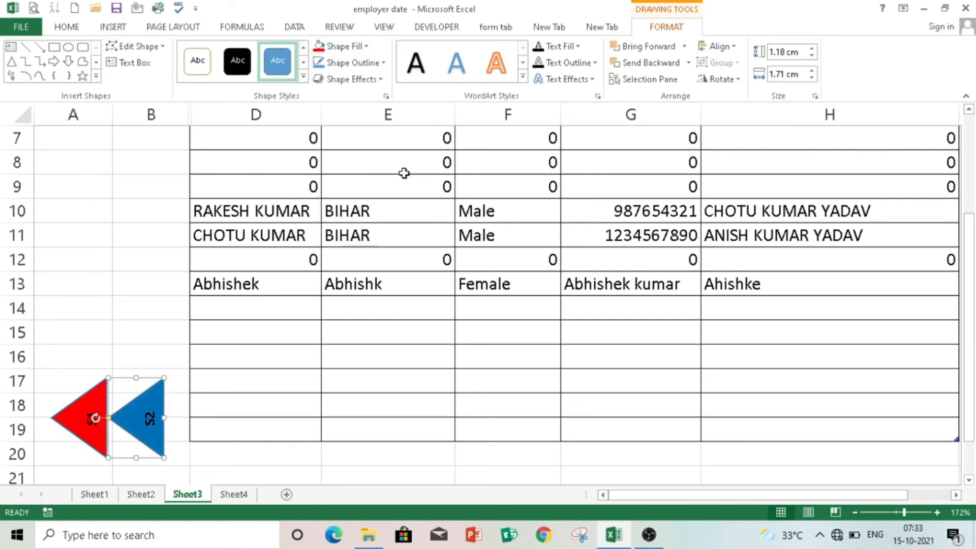
click(87, 399)
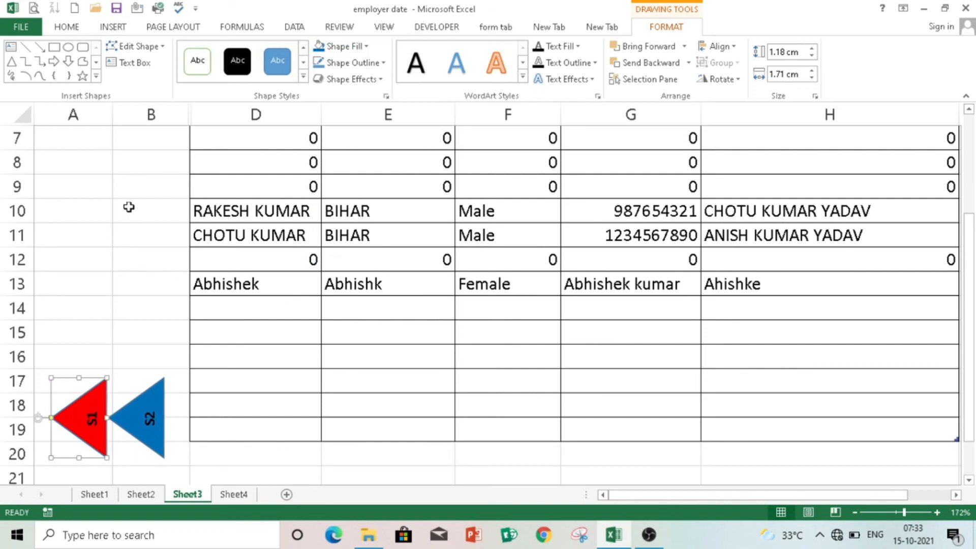
click(86, 27)
click(122, 27)
- Hyperlink the red S1 triangle to Sheet1 and the blue S2 triangle to Sheet2
click(700, 67)
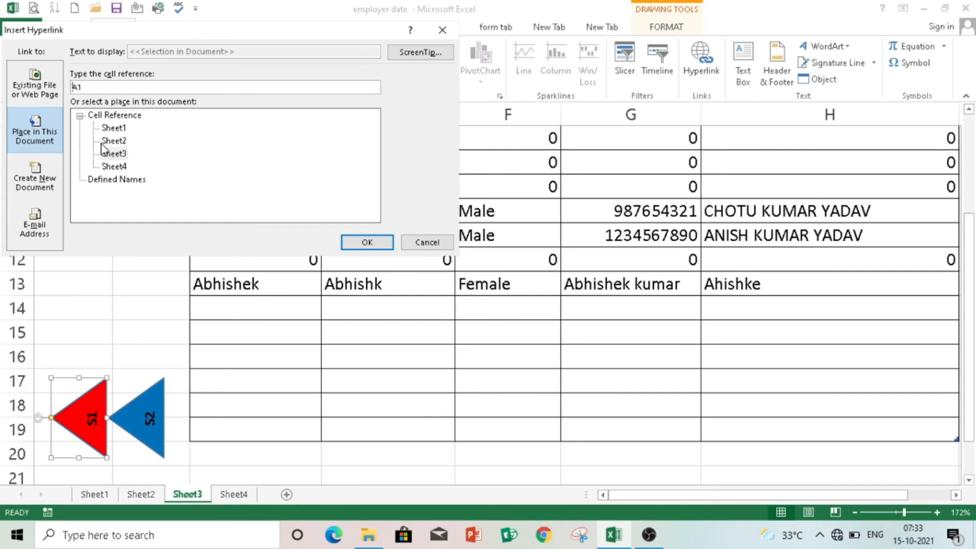
click(113, 128)
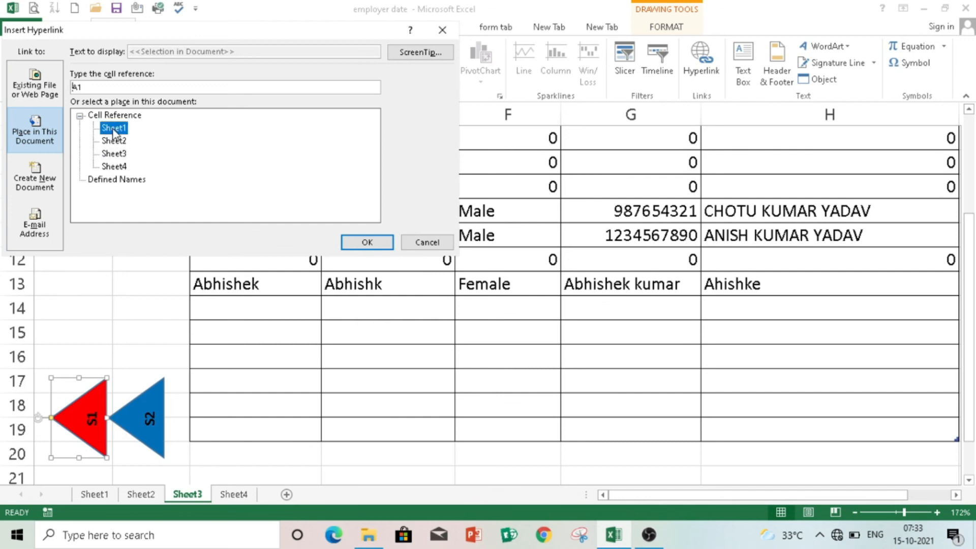
click(373, 243)
click(149, 398)
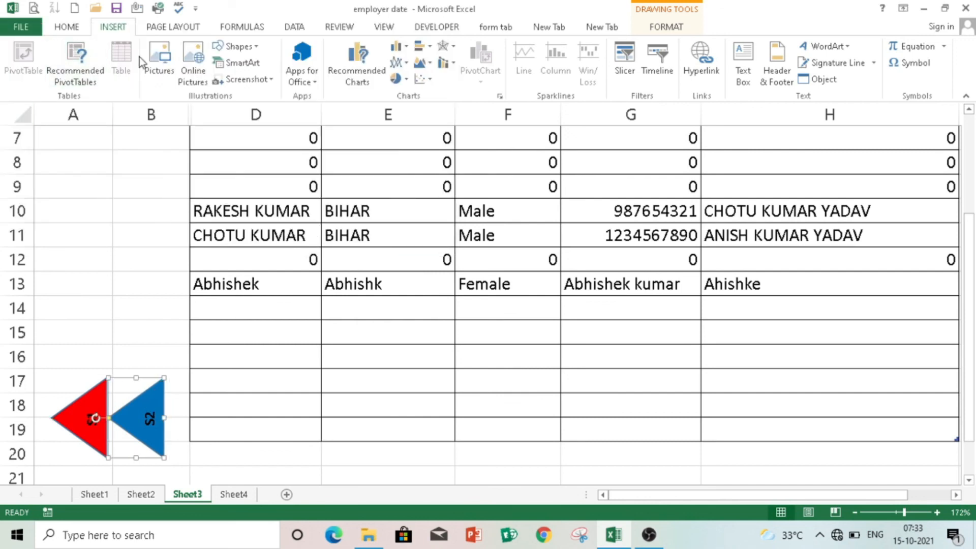
click(701, 74)
click(114, 141)
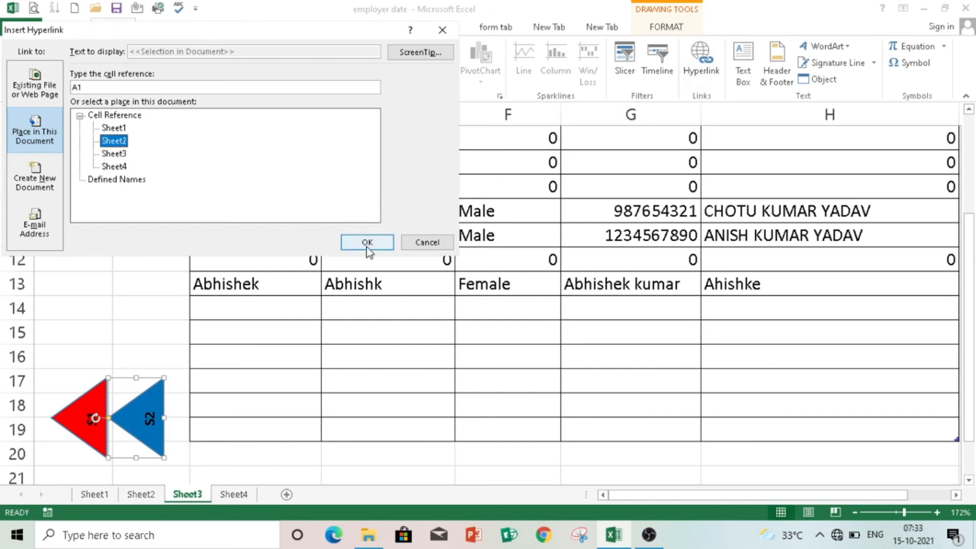
click(367, 243)
click(127, 262)
- Test the S1 and S2 links, jumping to Sheet1, the Sheet3 table and the Sheet2 form
click(87, 432)
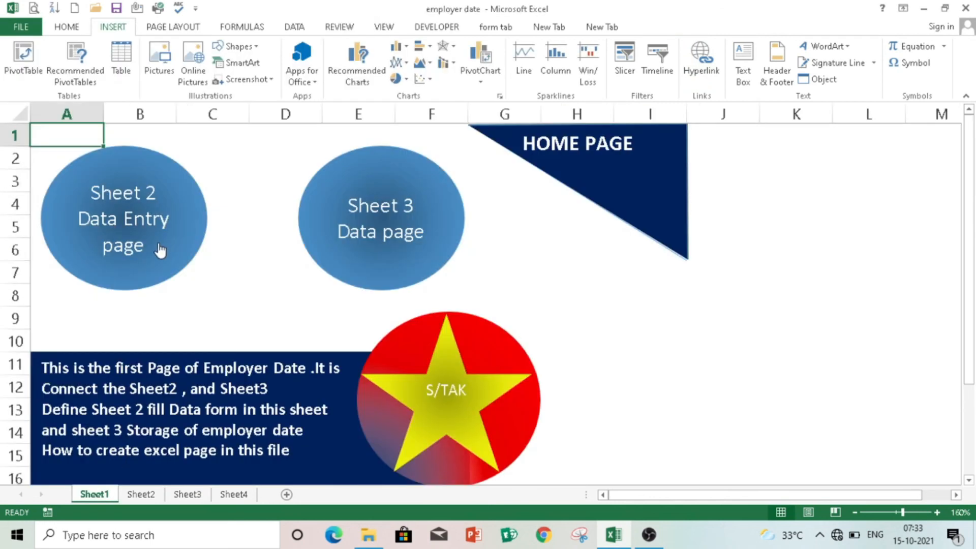
click(203, 217)
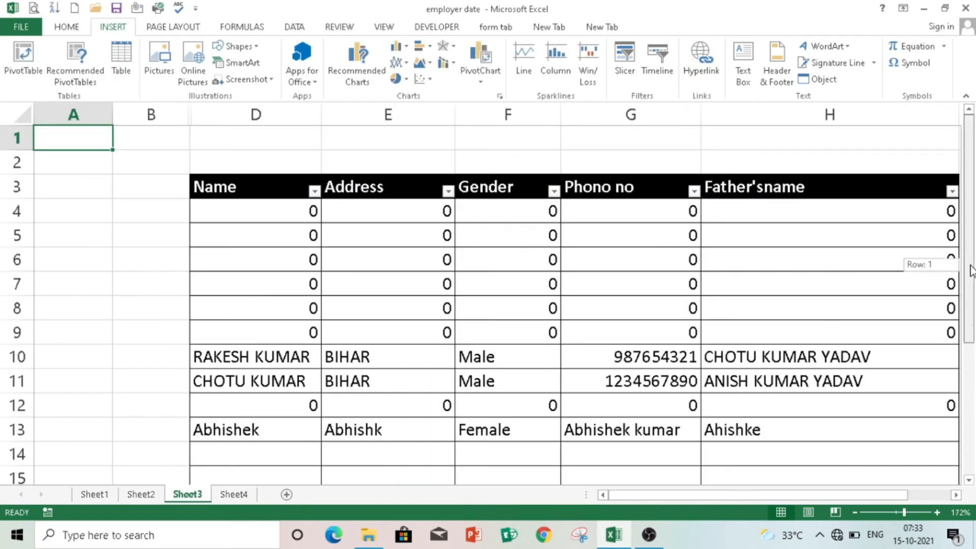
scroll(473, 410, down, 2)
click(152, 397)
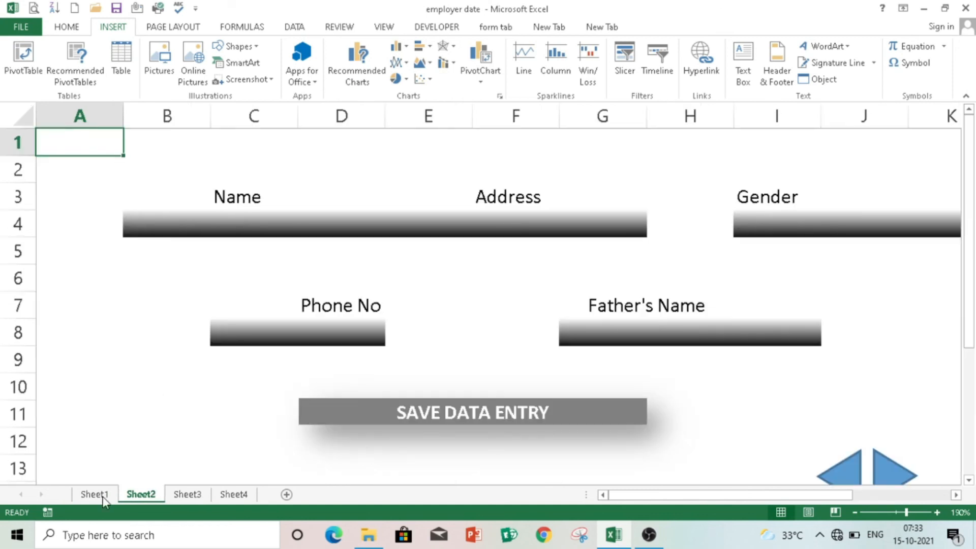
click(94, 494)
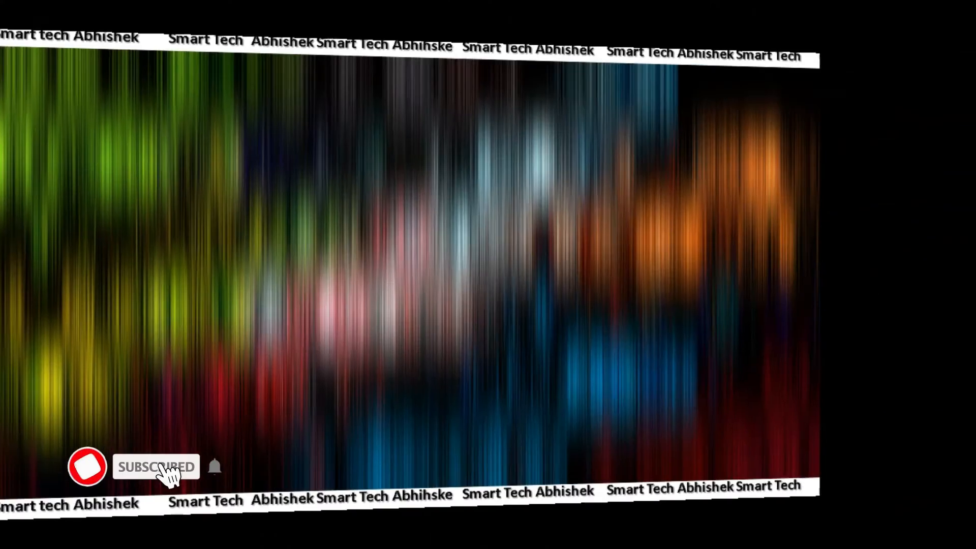